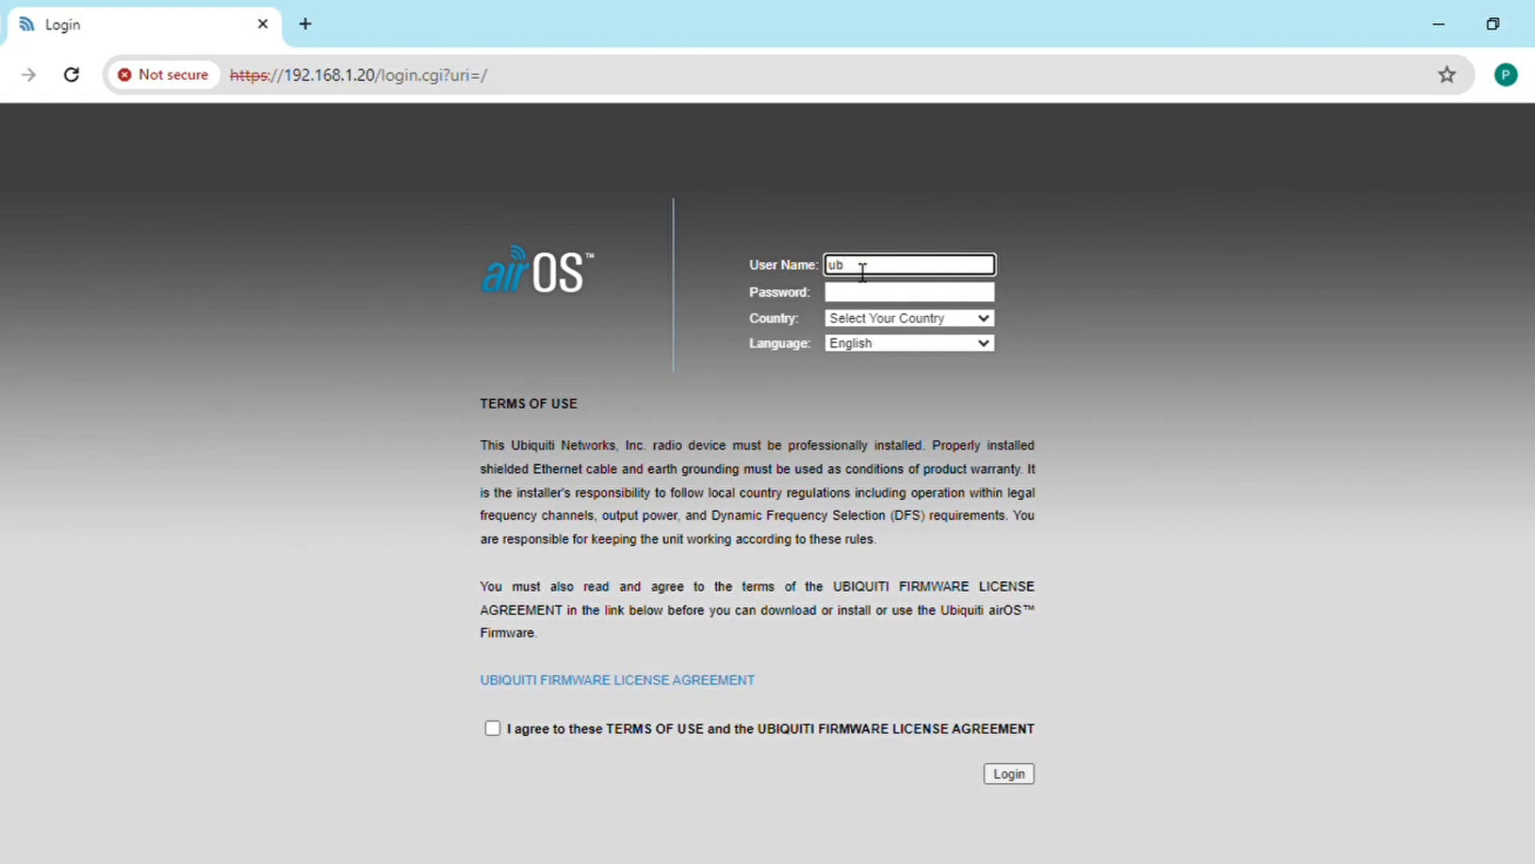
# Step: Move from the filled-in airOS user name field to the password field
pyautogui.press('Tab')
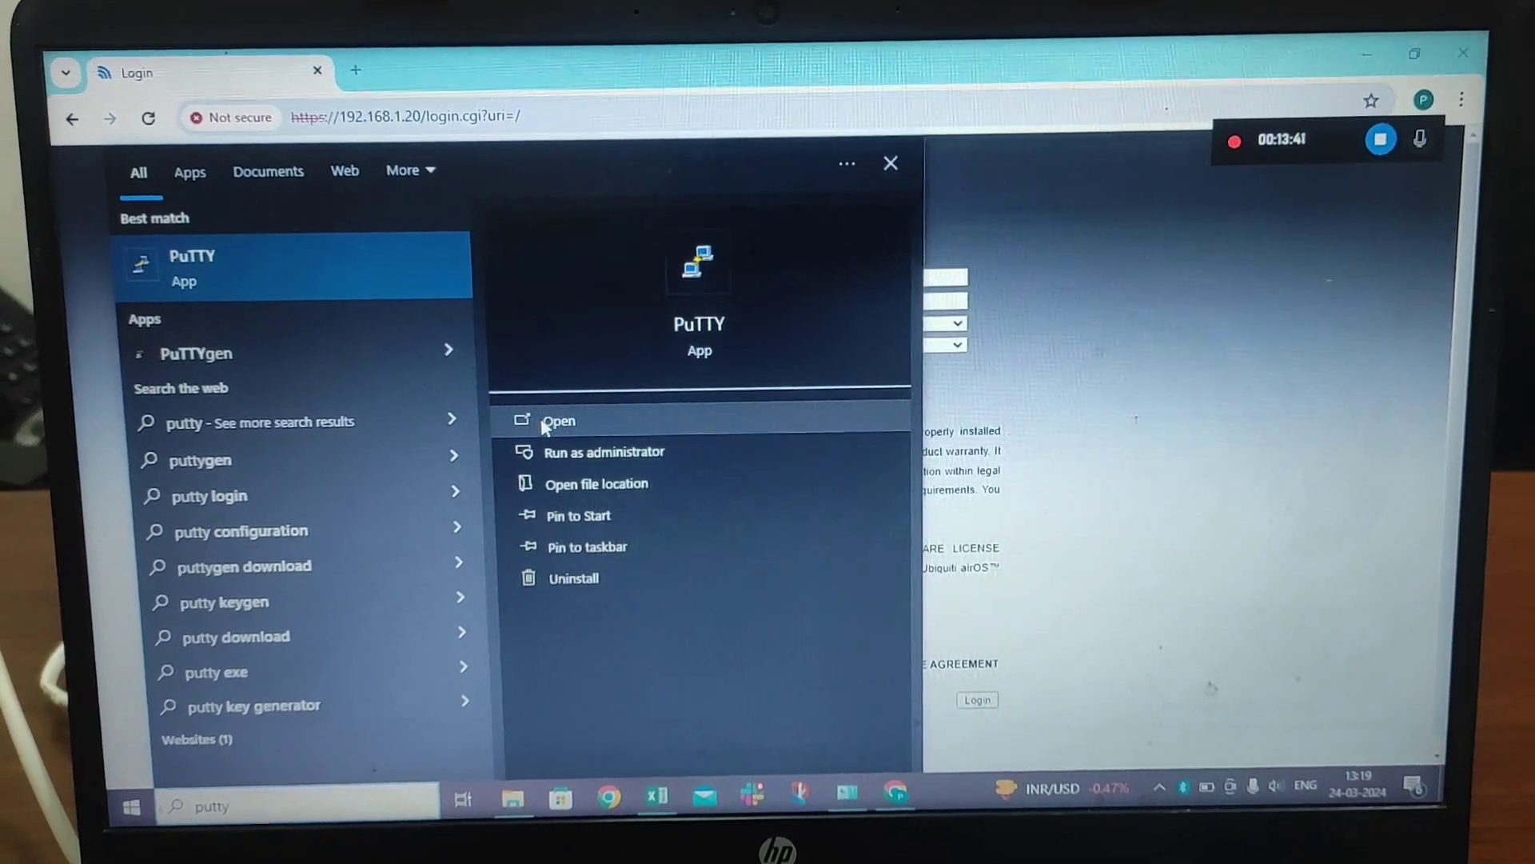
# Step: Launch PuTTY and open an SSH connection to 192.168.1.20 on port 22
pyautogui.click(494, 439)
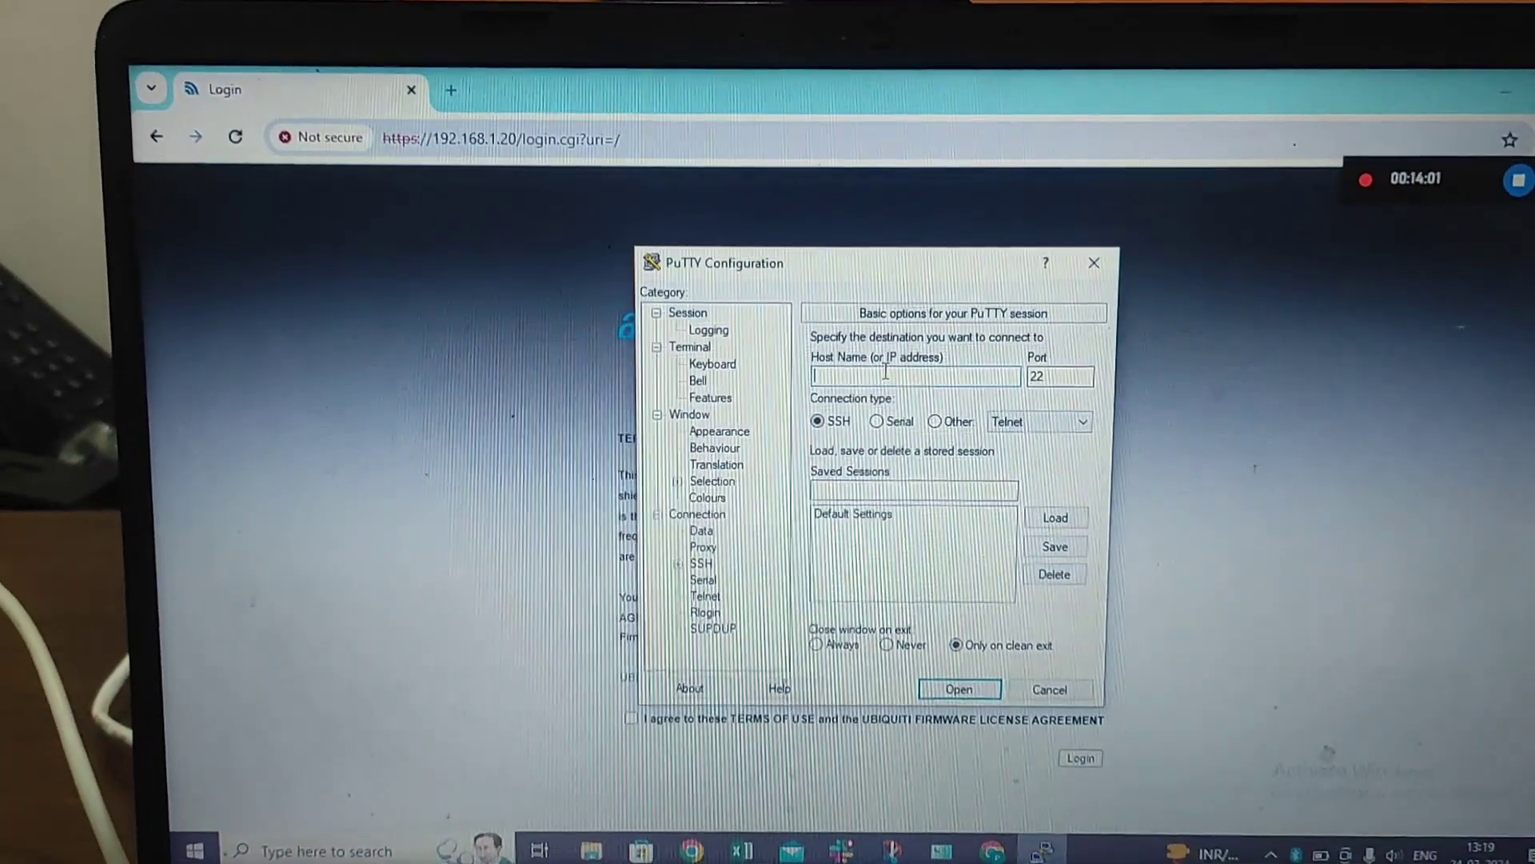
pyautogui.write('192.168')
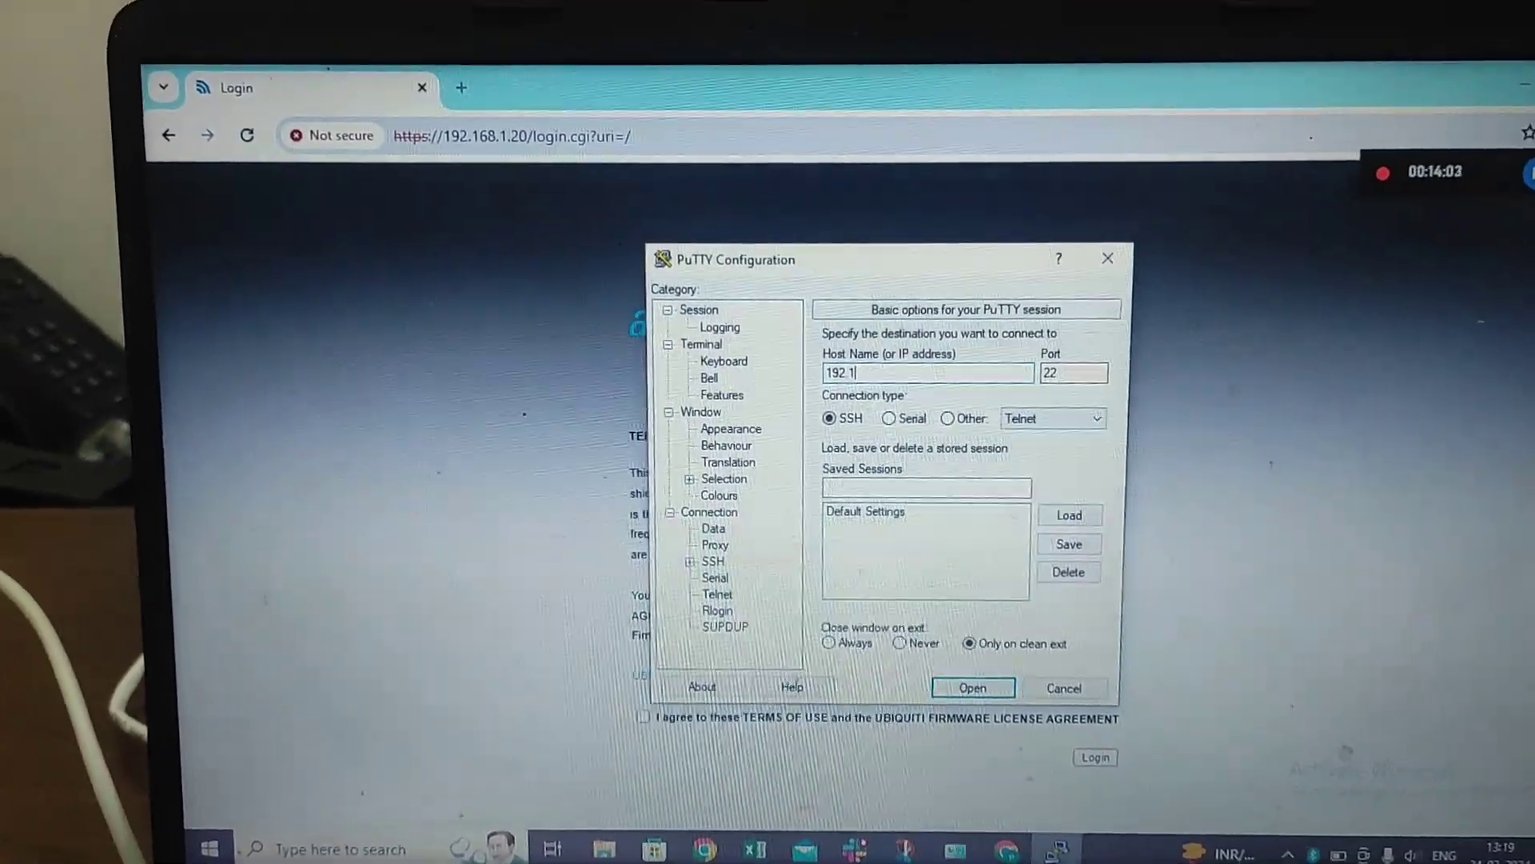
pyautogui.write('.1.20')
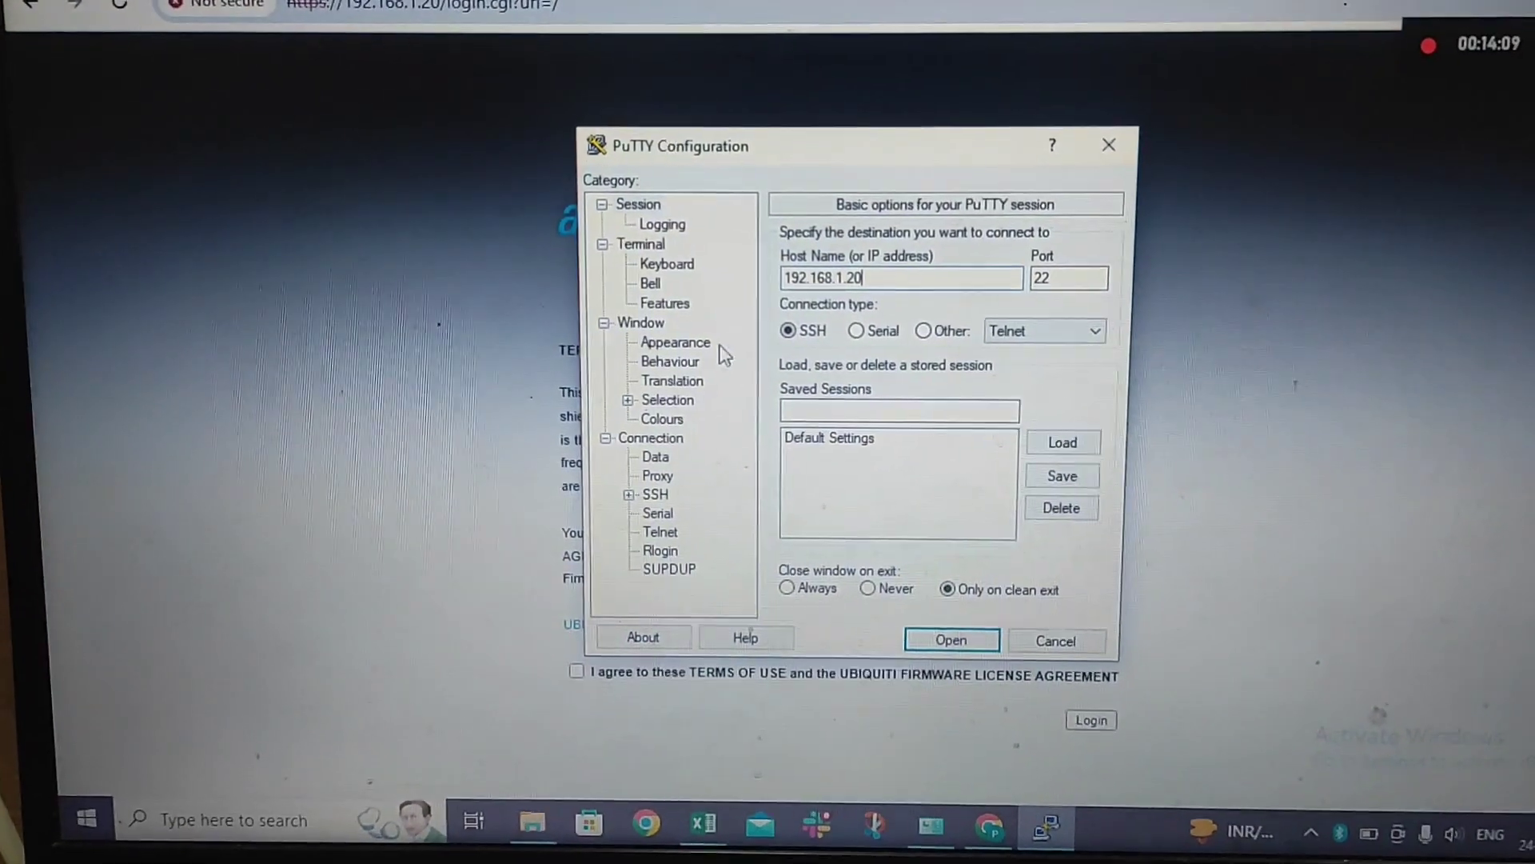
pyautogui.click(944, 629)
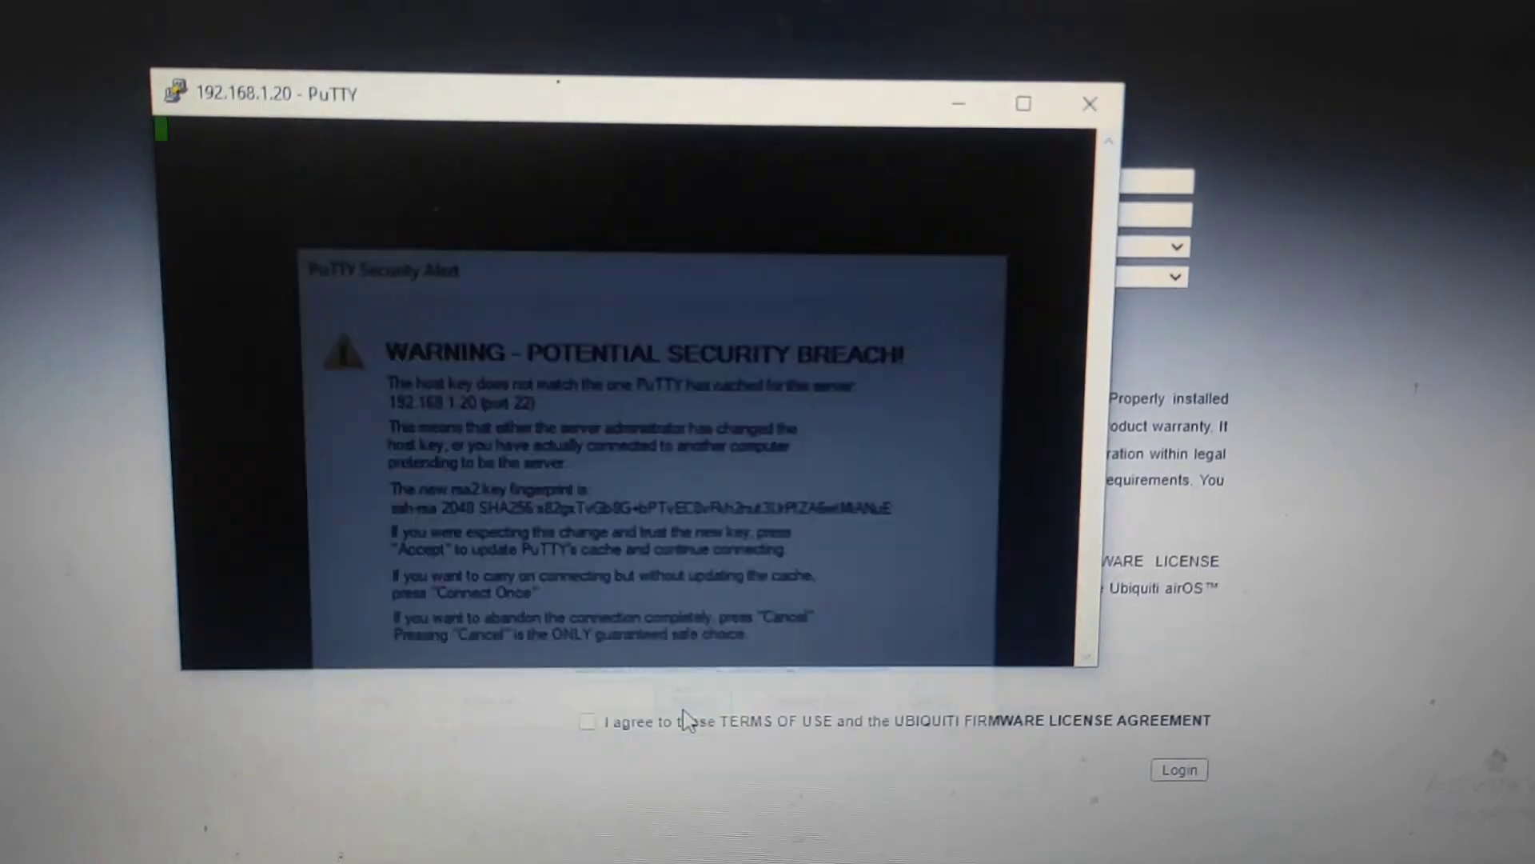
# Step: Accept the device's changed host key, then log in with the device user name and password
pyautogui.click(693, 711)
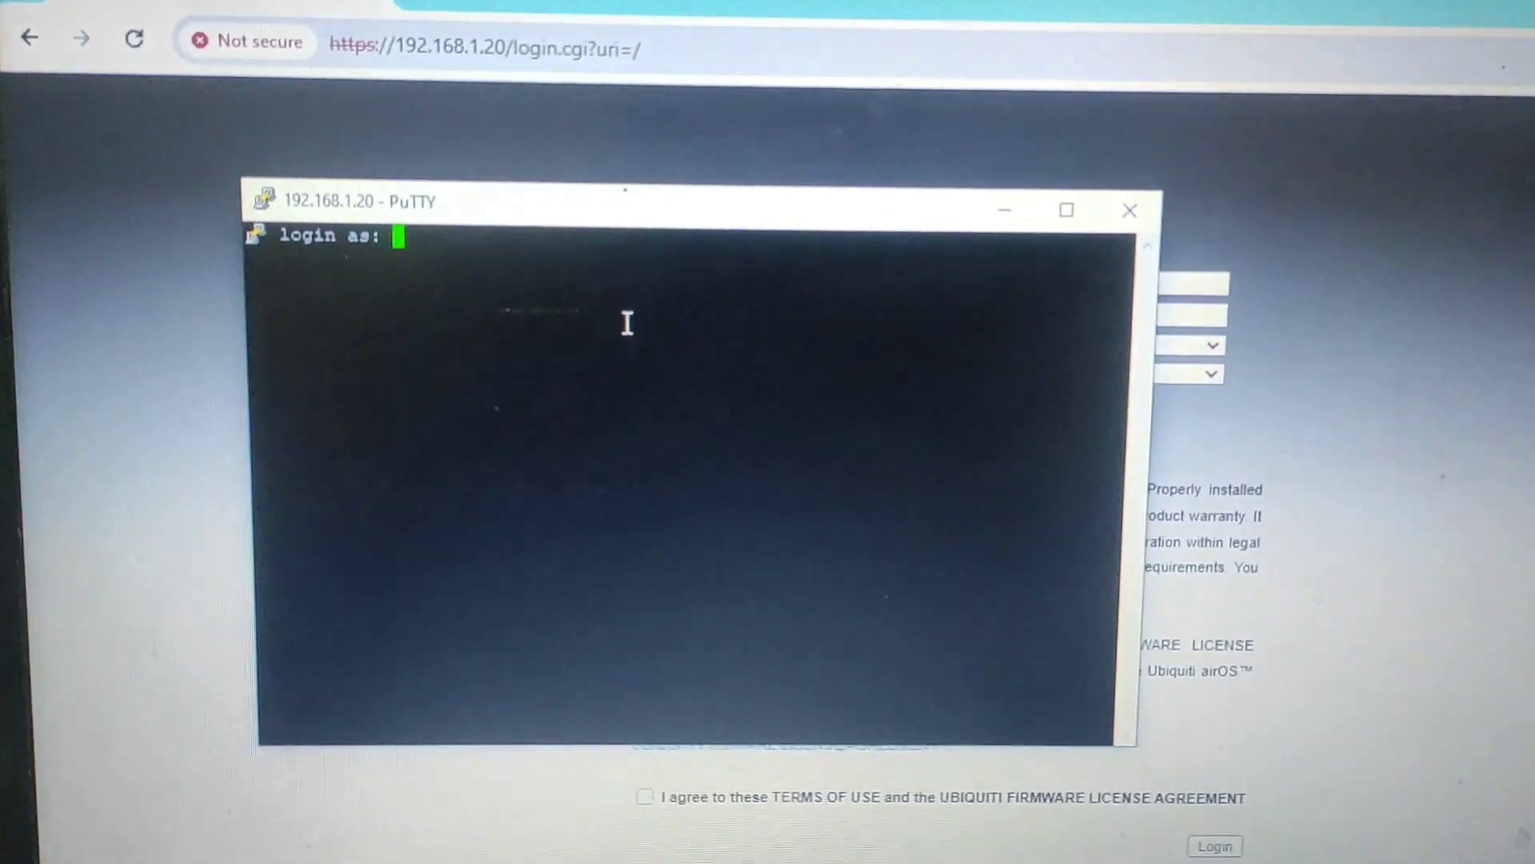
pyautogui.write('ubn')
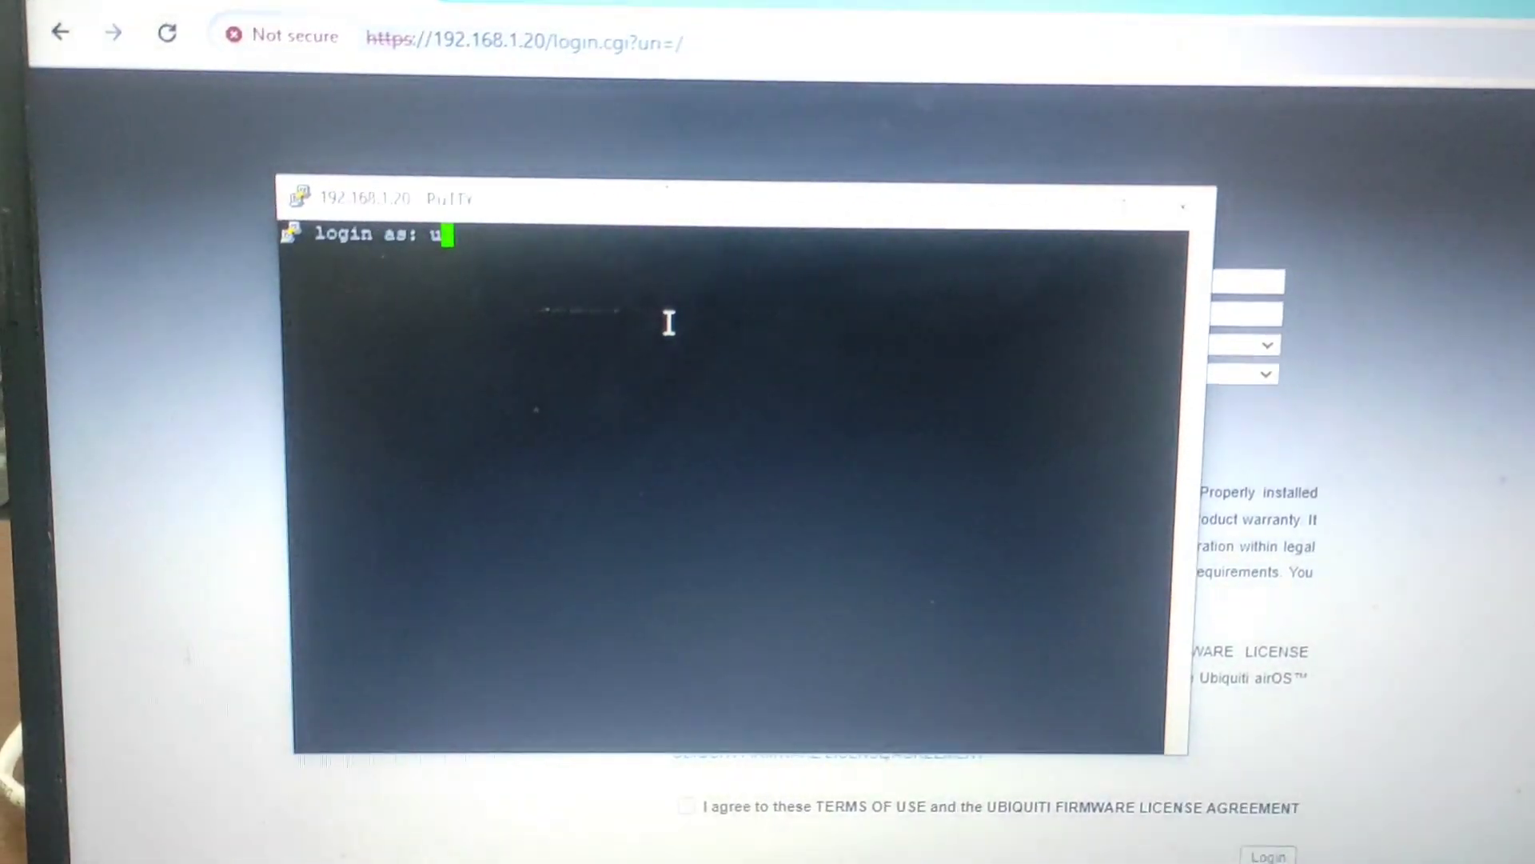
pyautogui.write('t')
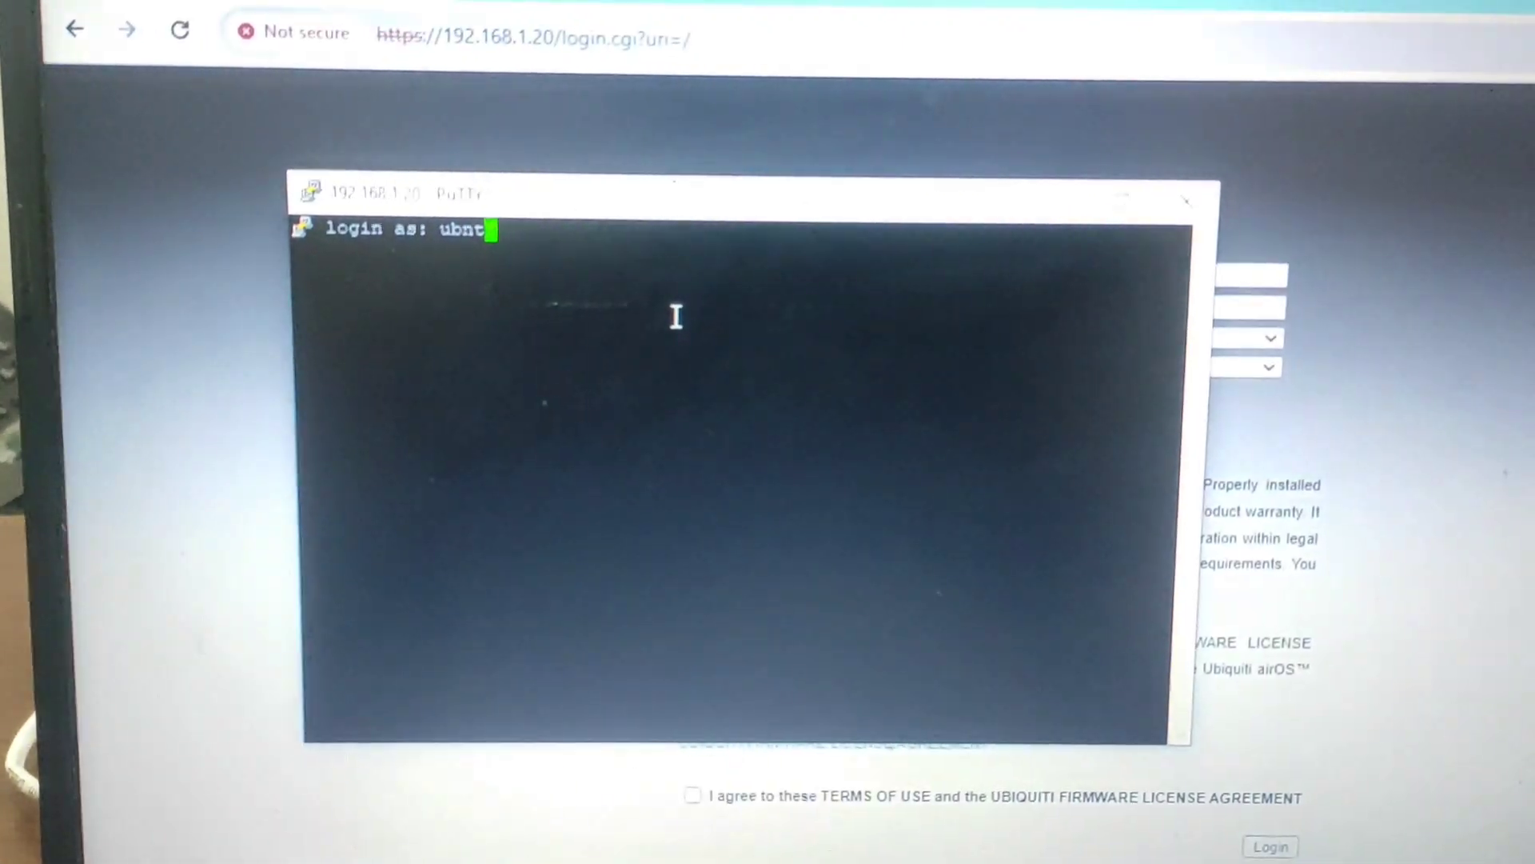
pyautogui.press('Return')
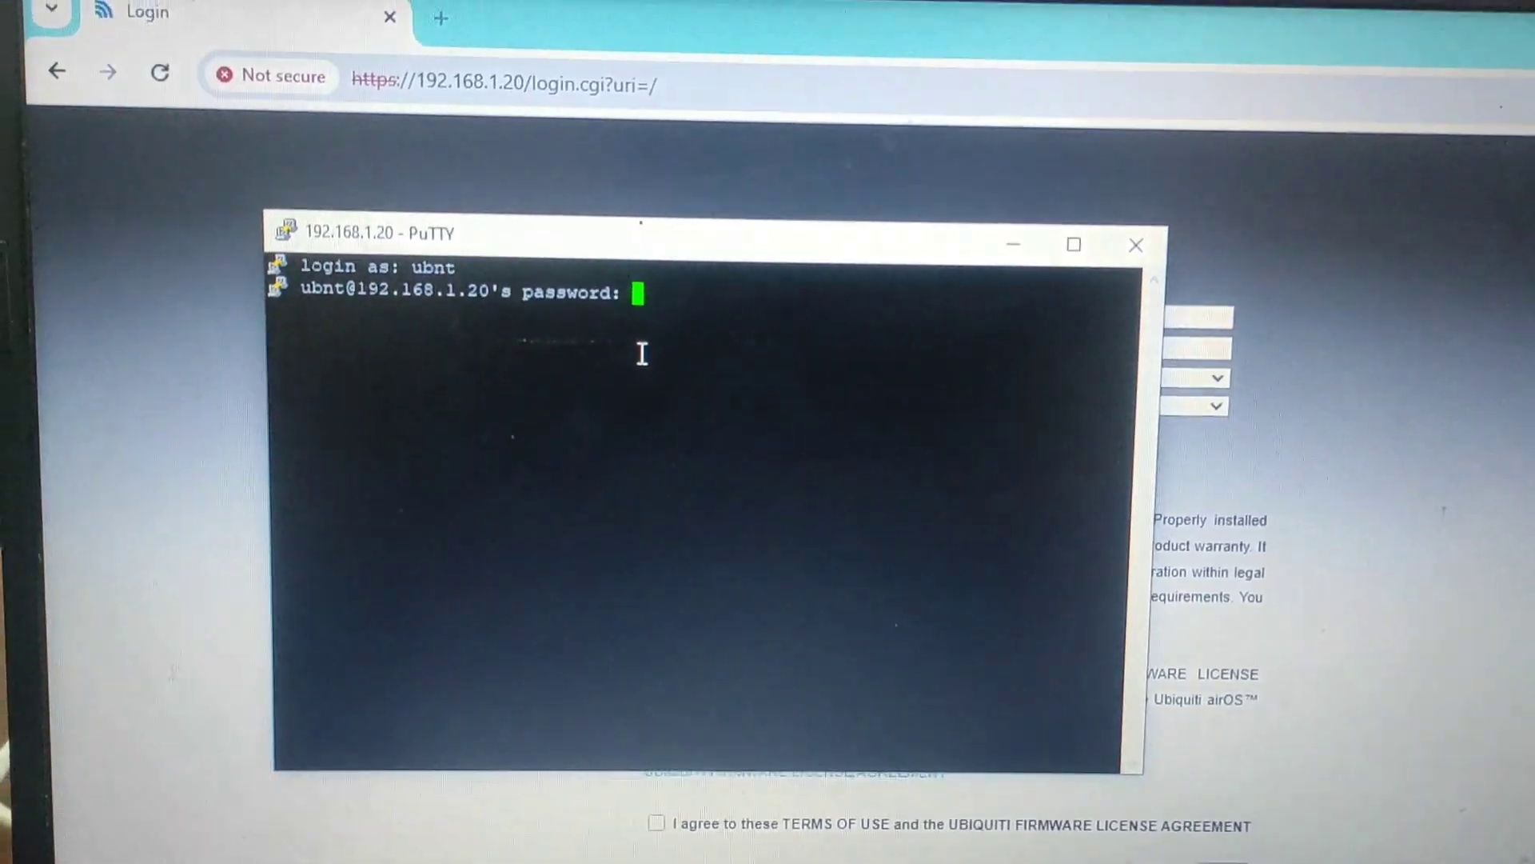
pyautogui.press('Return')
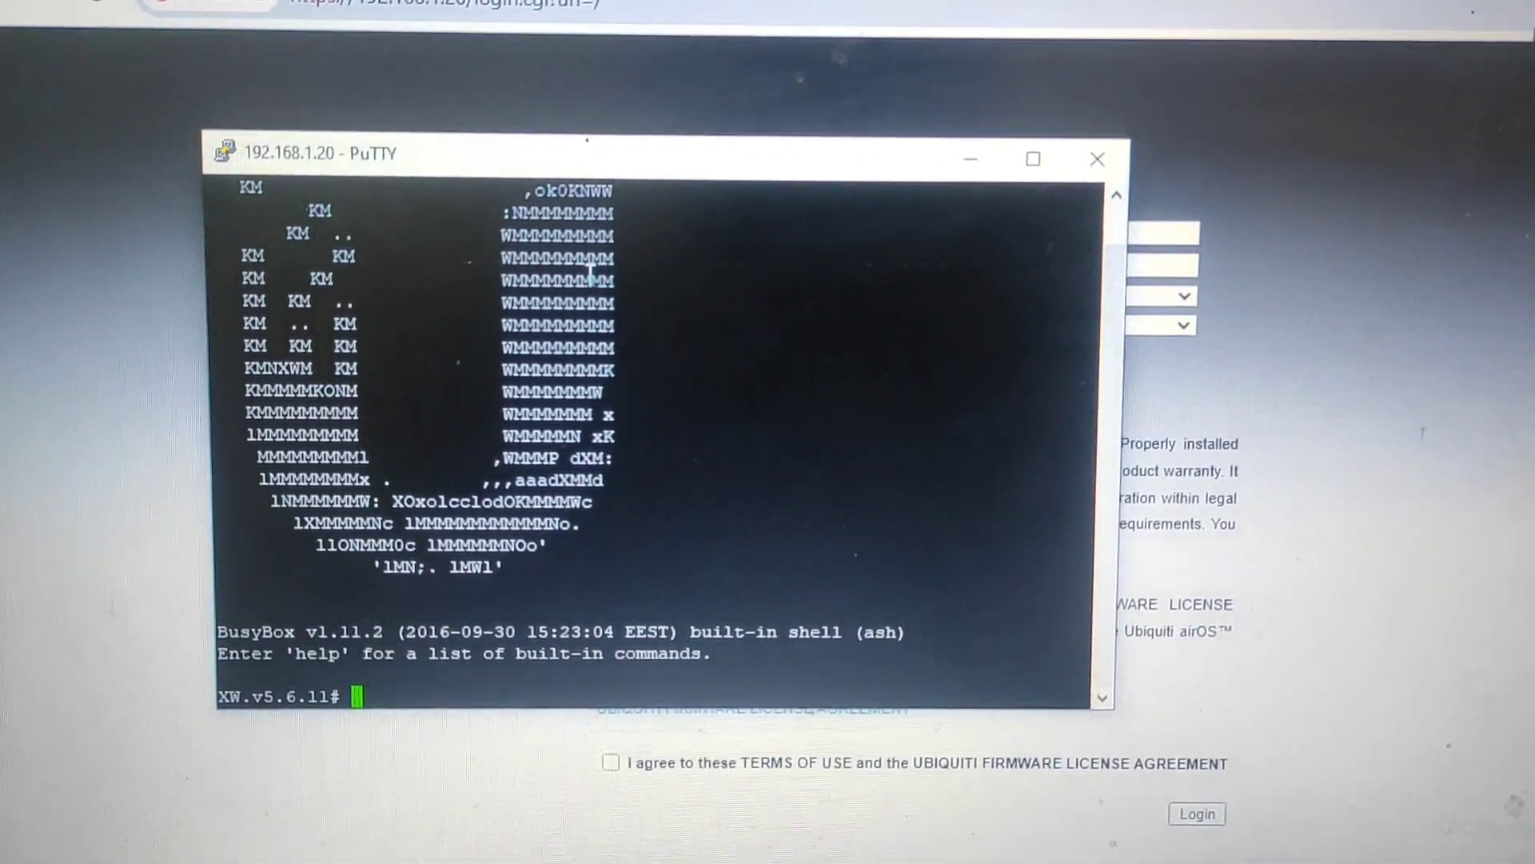
# Step: Begin the command 'touch /e' at the XW.v5.6.11# shell prompt
pyautogui.write('to')
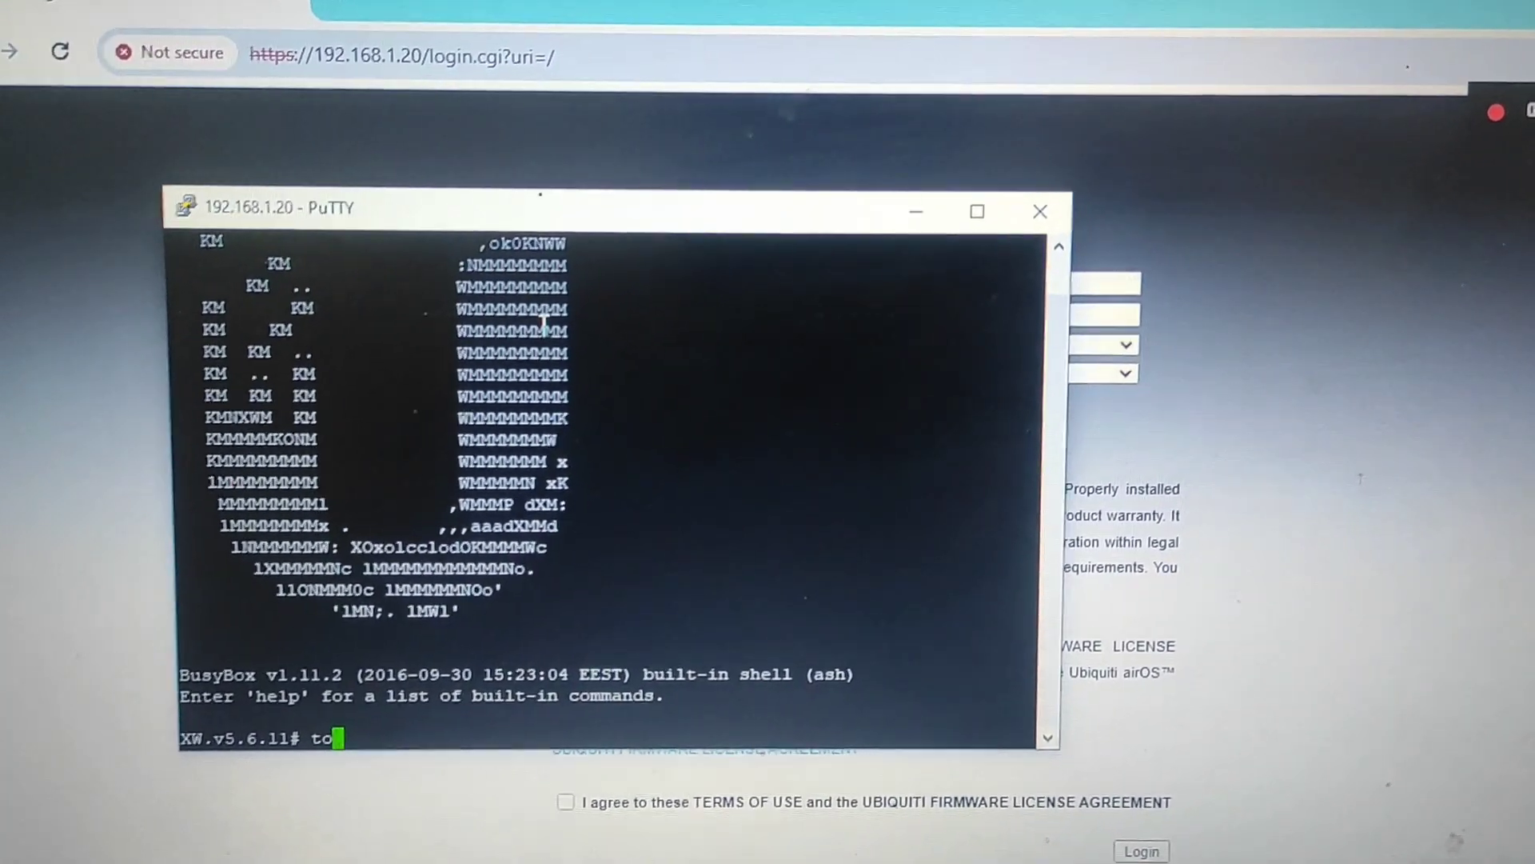
pyautogui.write('uch')
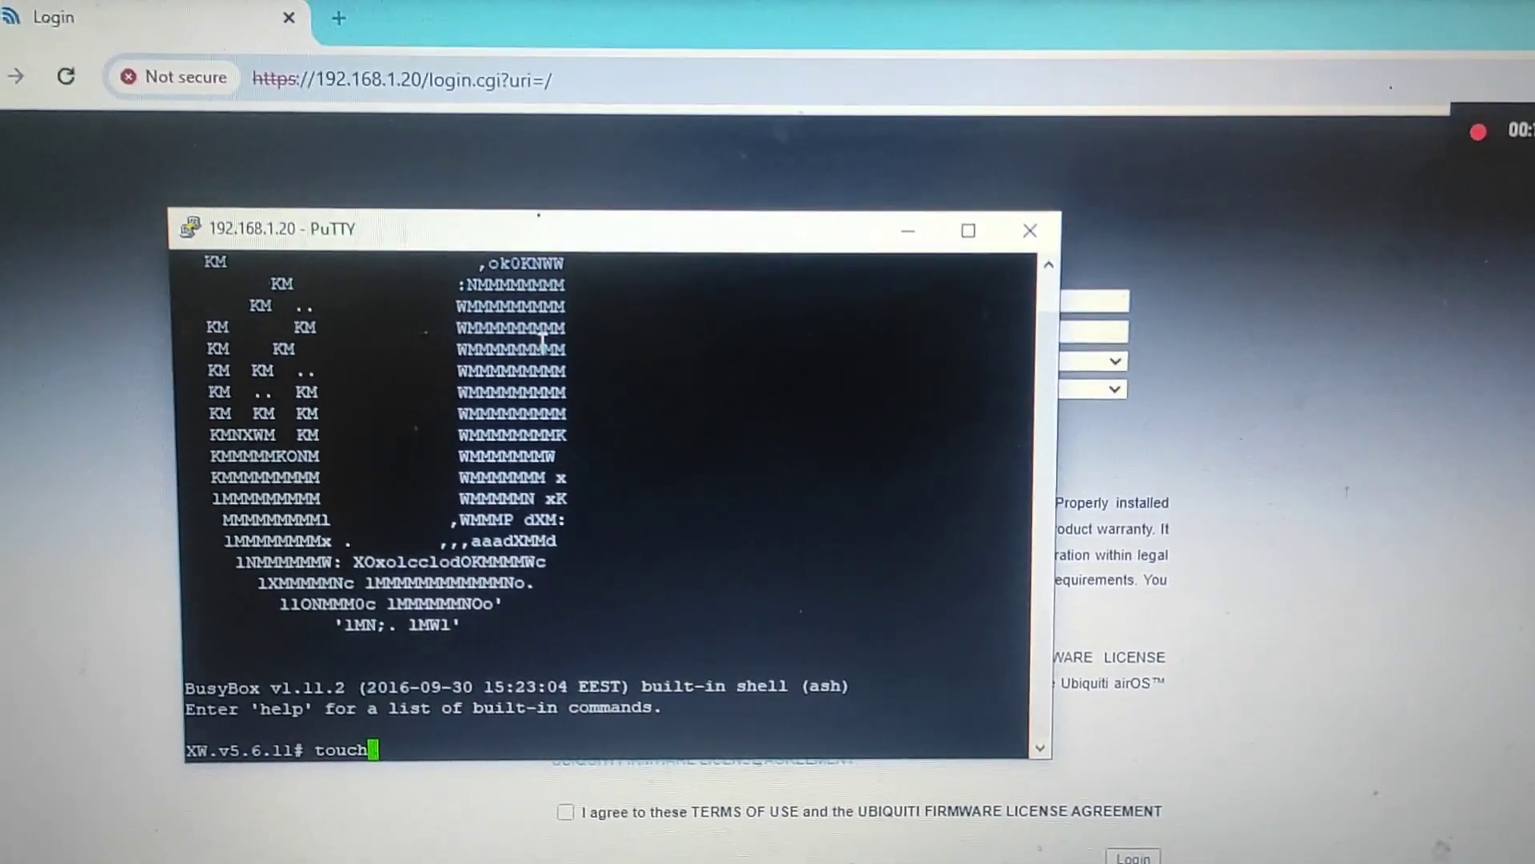
pyautogui.write(' /')
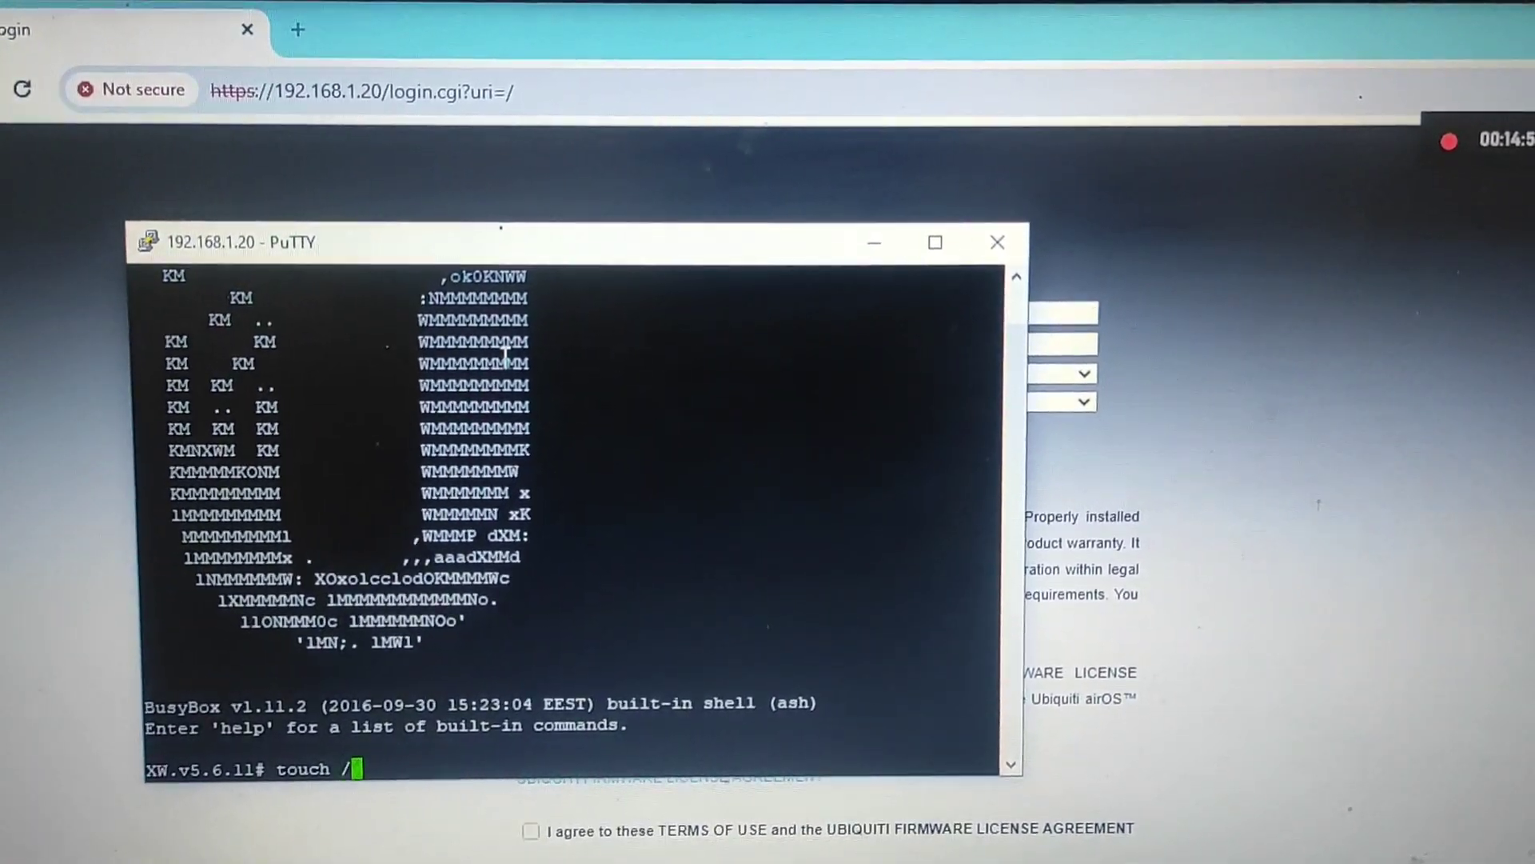
pyautogui.write('etc/persistent/ct')
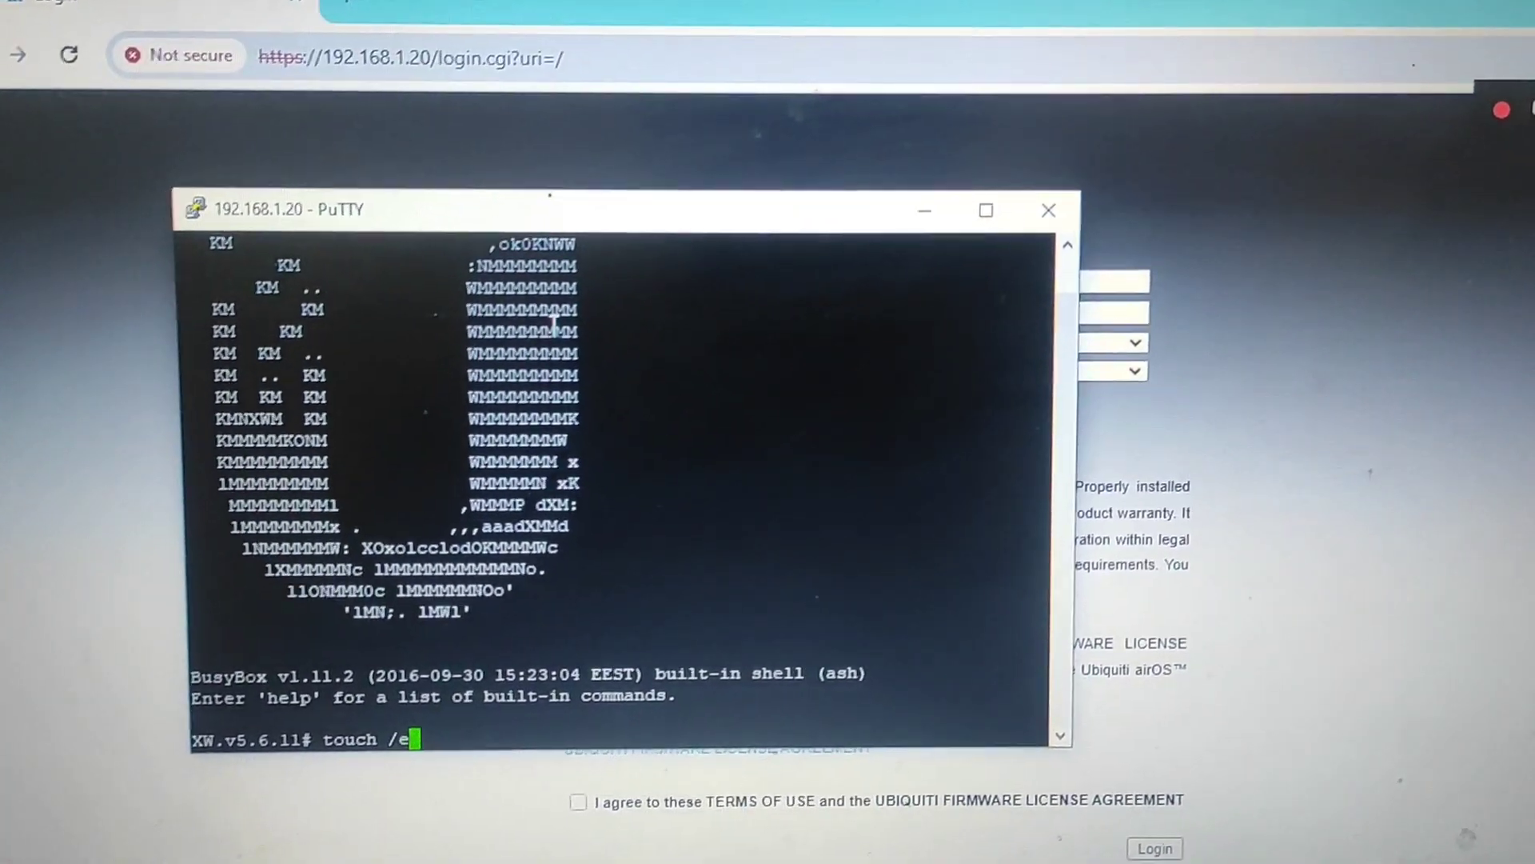
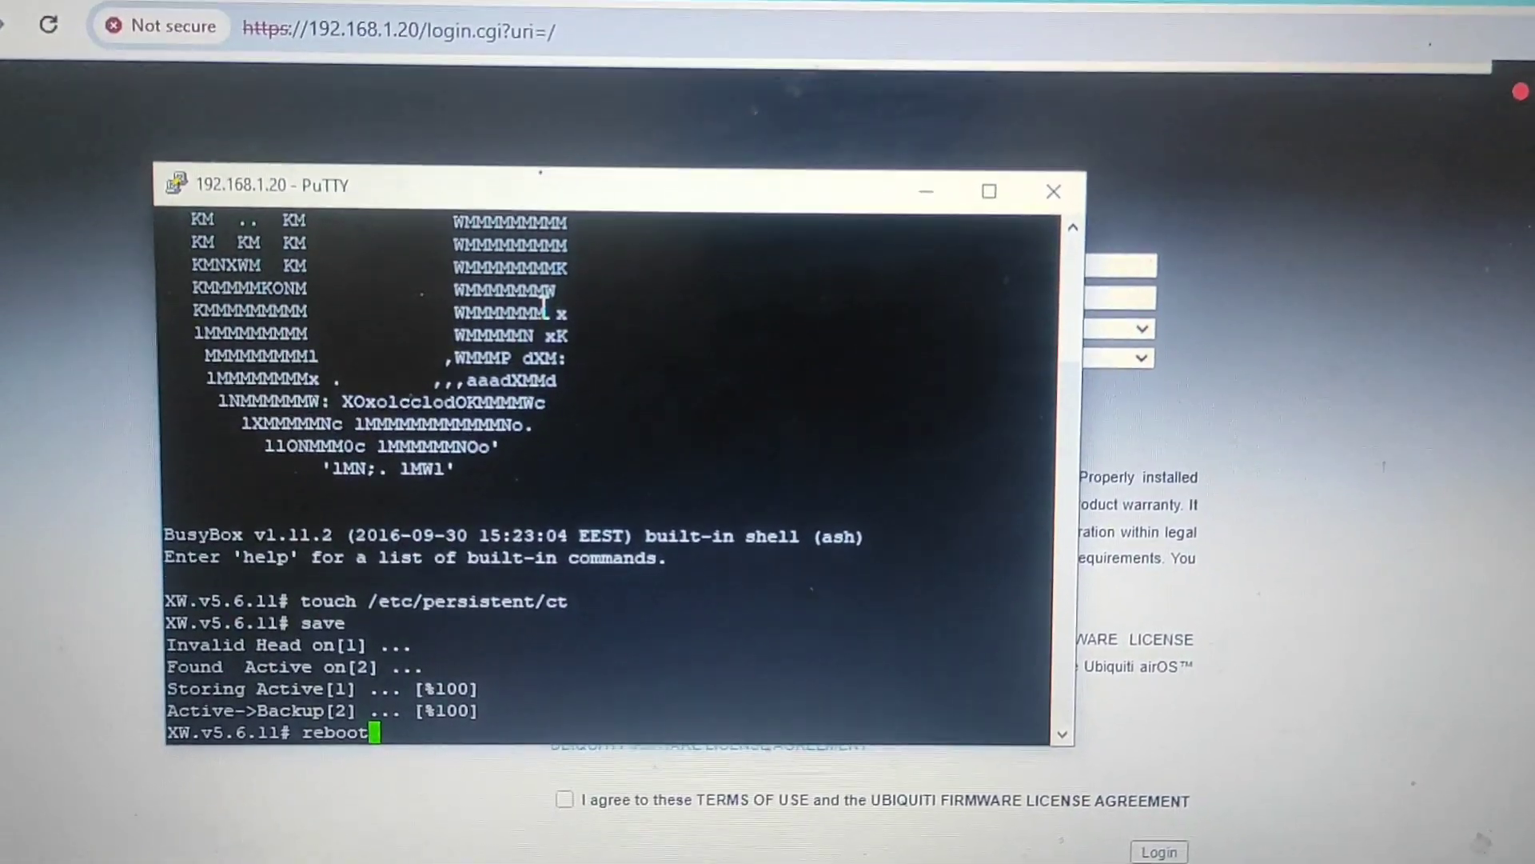
# Step: Run the reboot command on the PowerBeam and dismiss PuTTY's lost-connection error
pyautogui.press('Return')
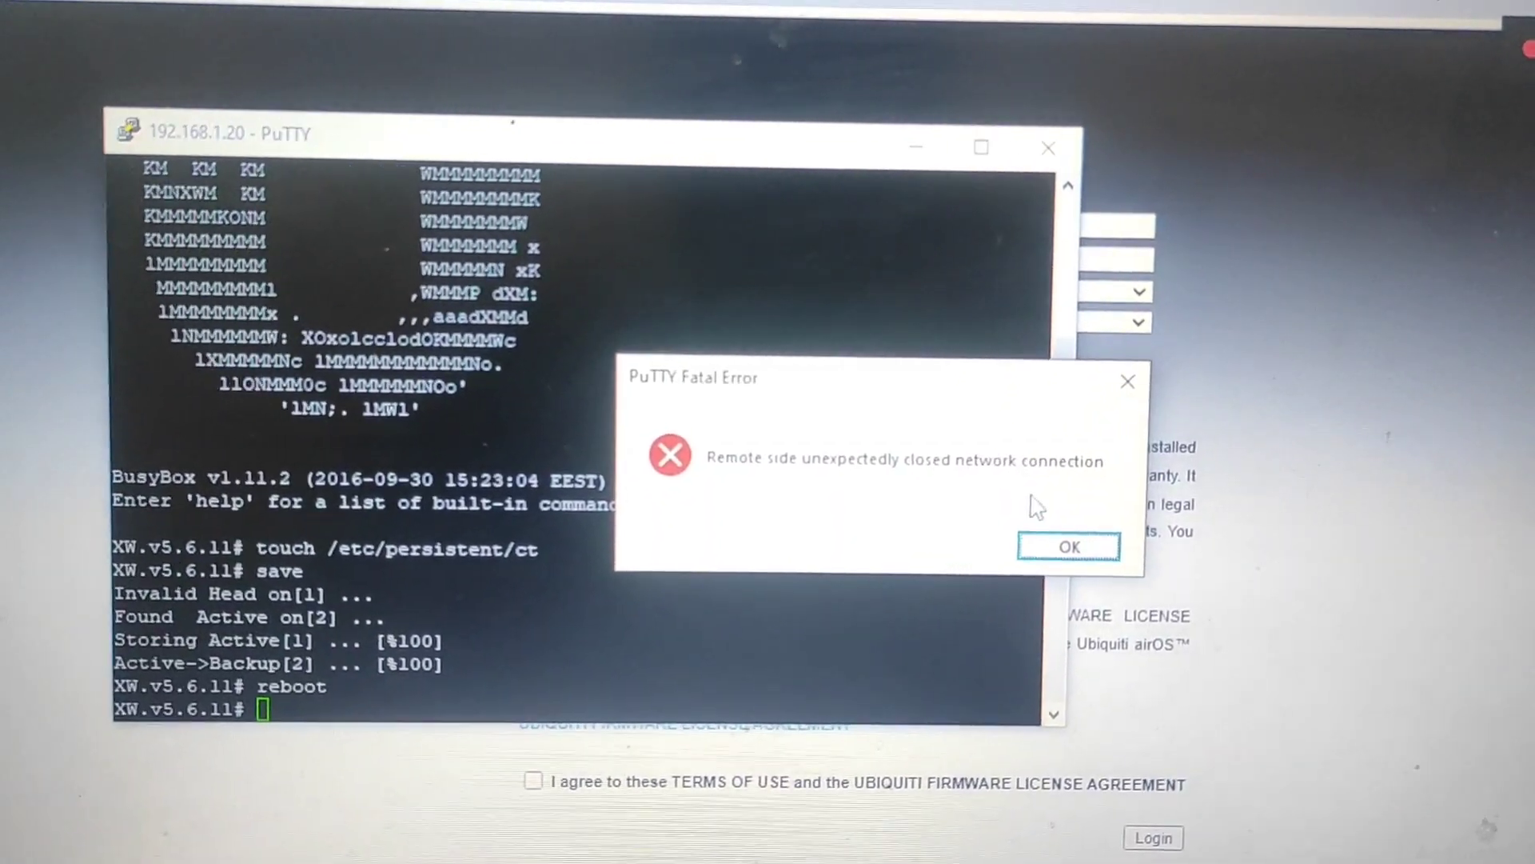
pyautogui.click(1066, 549)
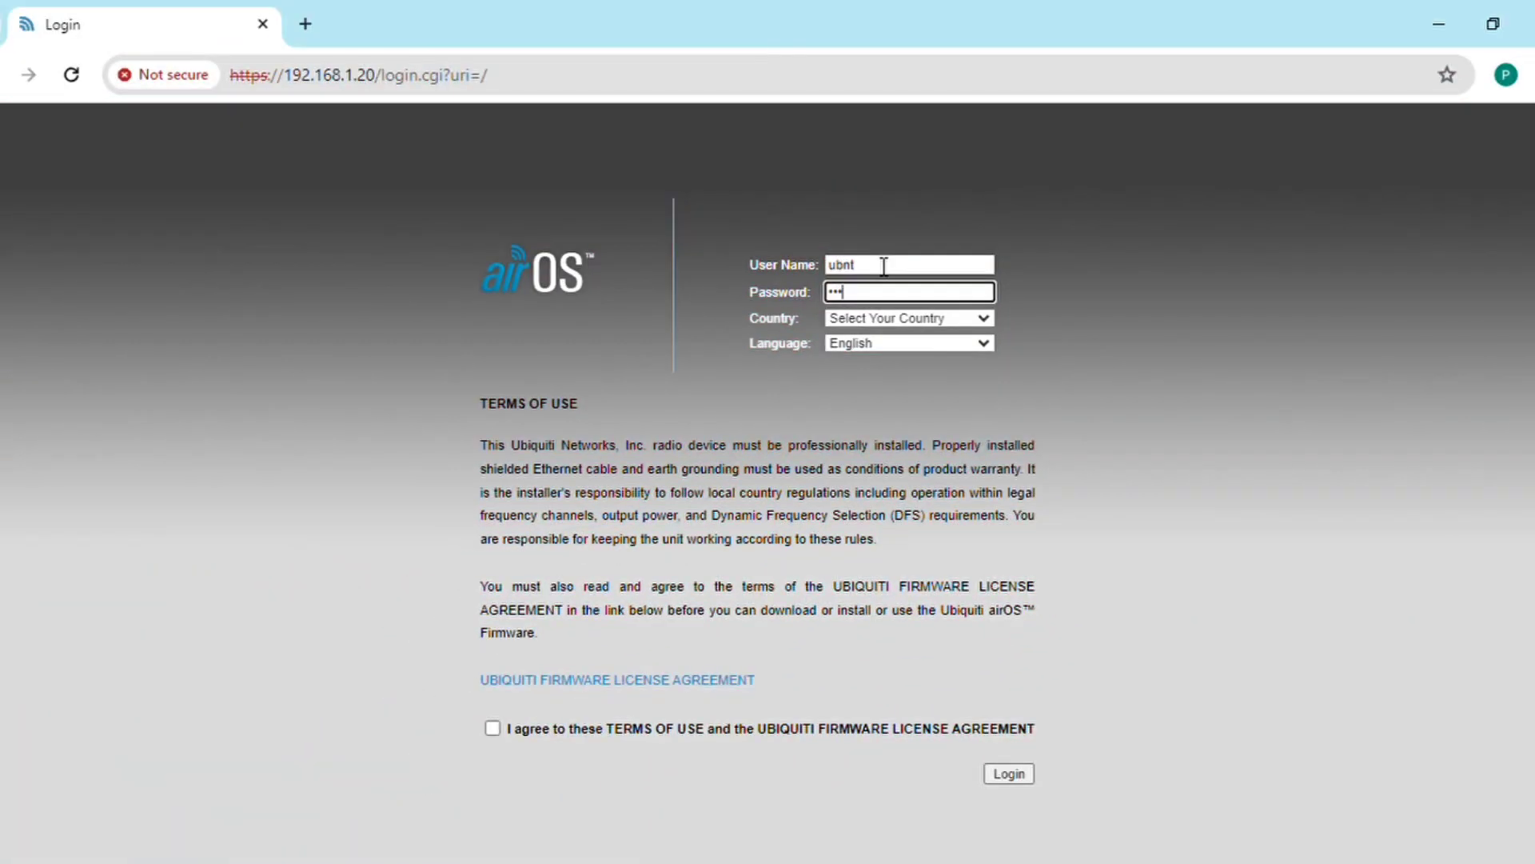
# Step: Log in to airOS with the device credentials, accepting the terms and closing the password-breach warning
pyautogui.click(864, 322)
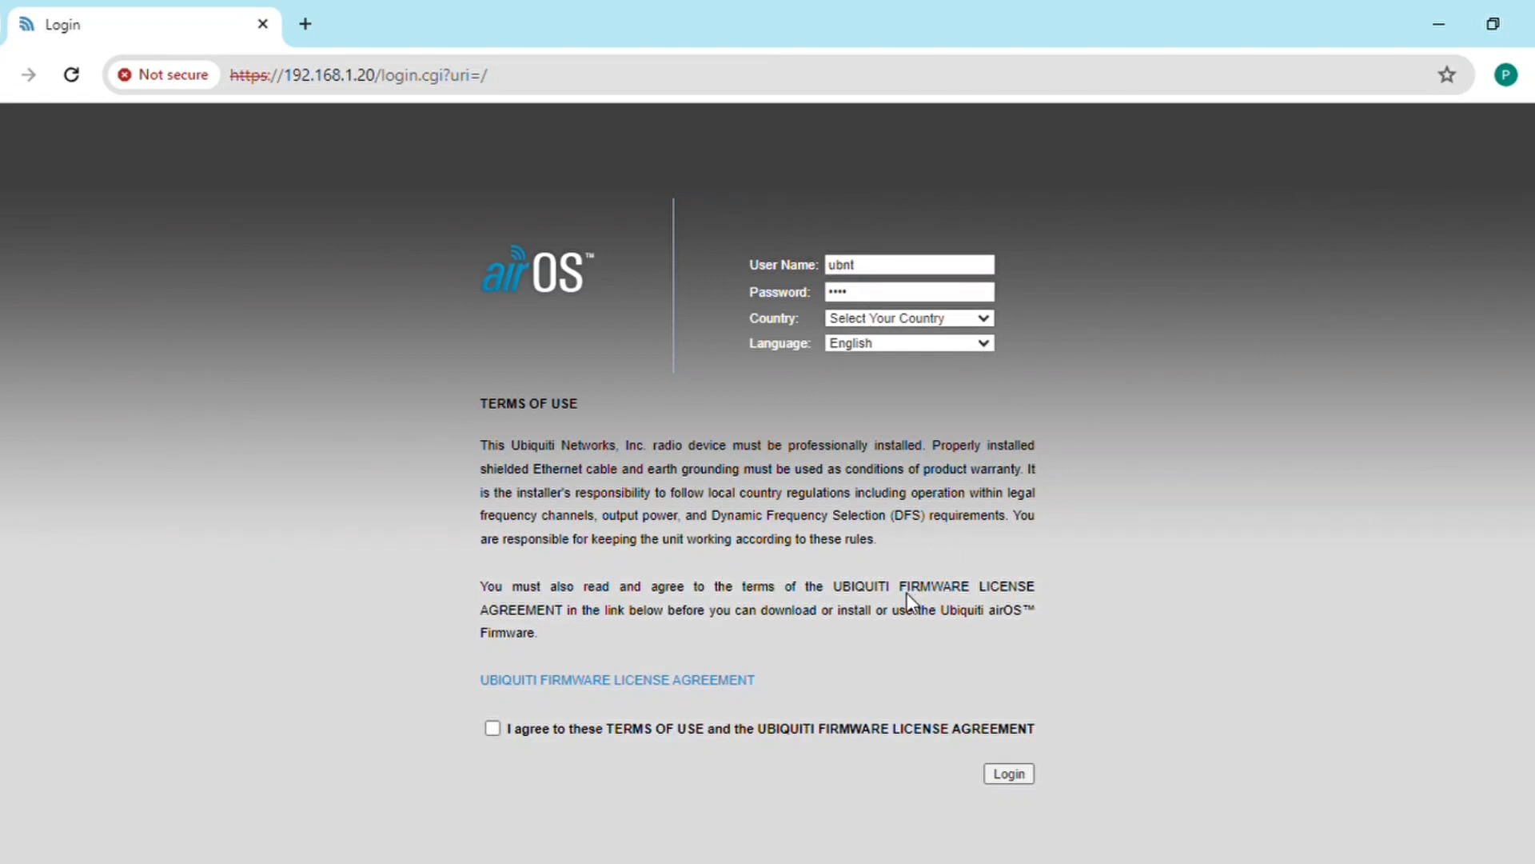
pyautogui.click(495, 726)
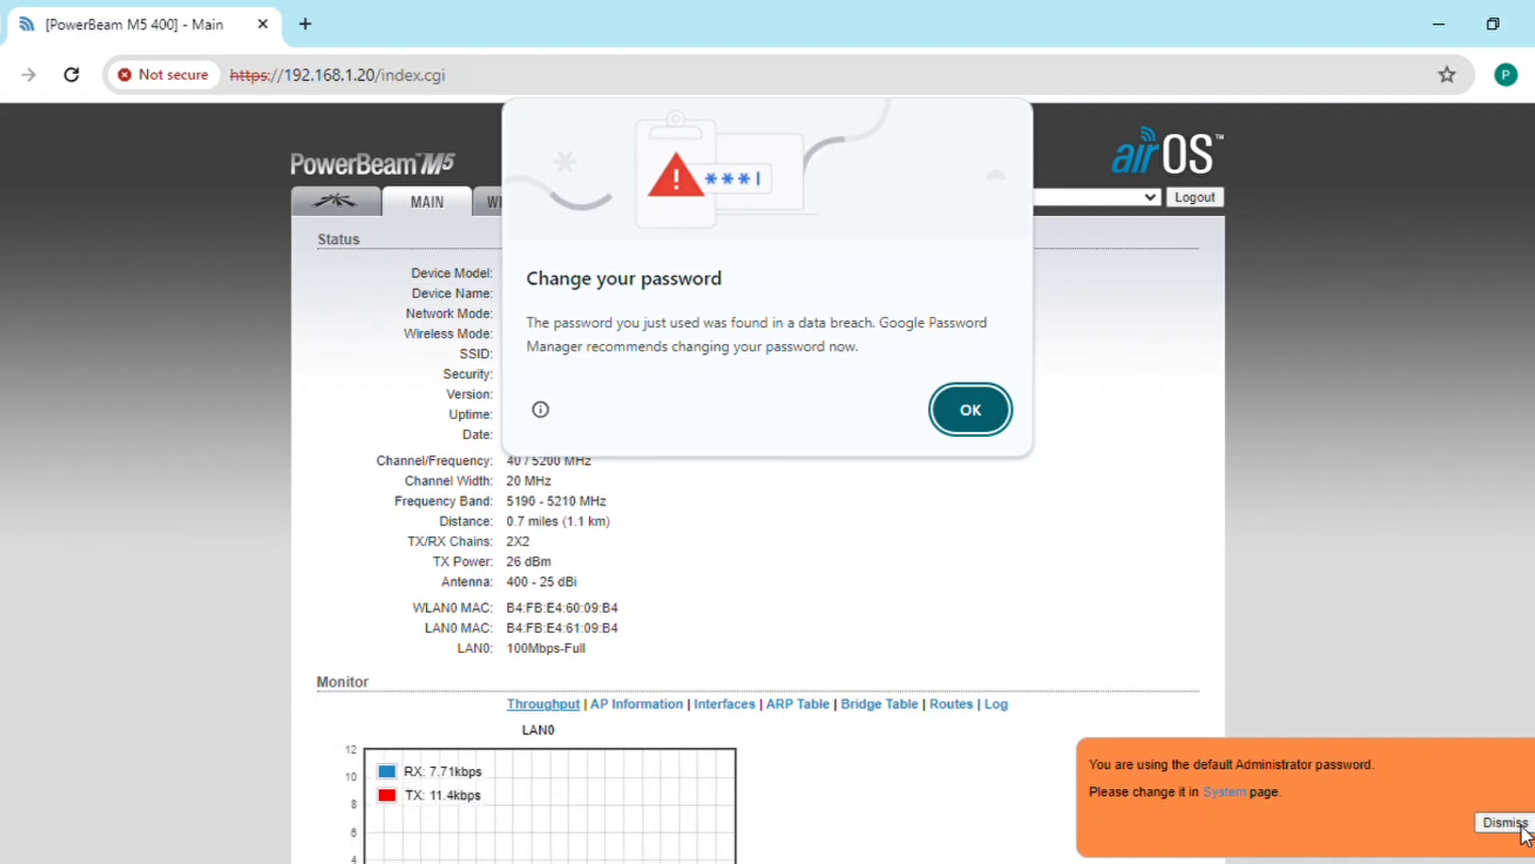
pyautogui.click(969, 406)
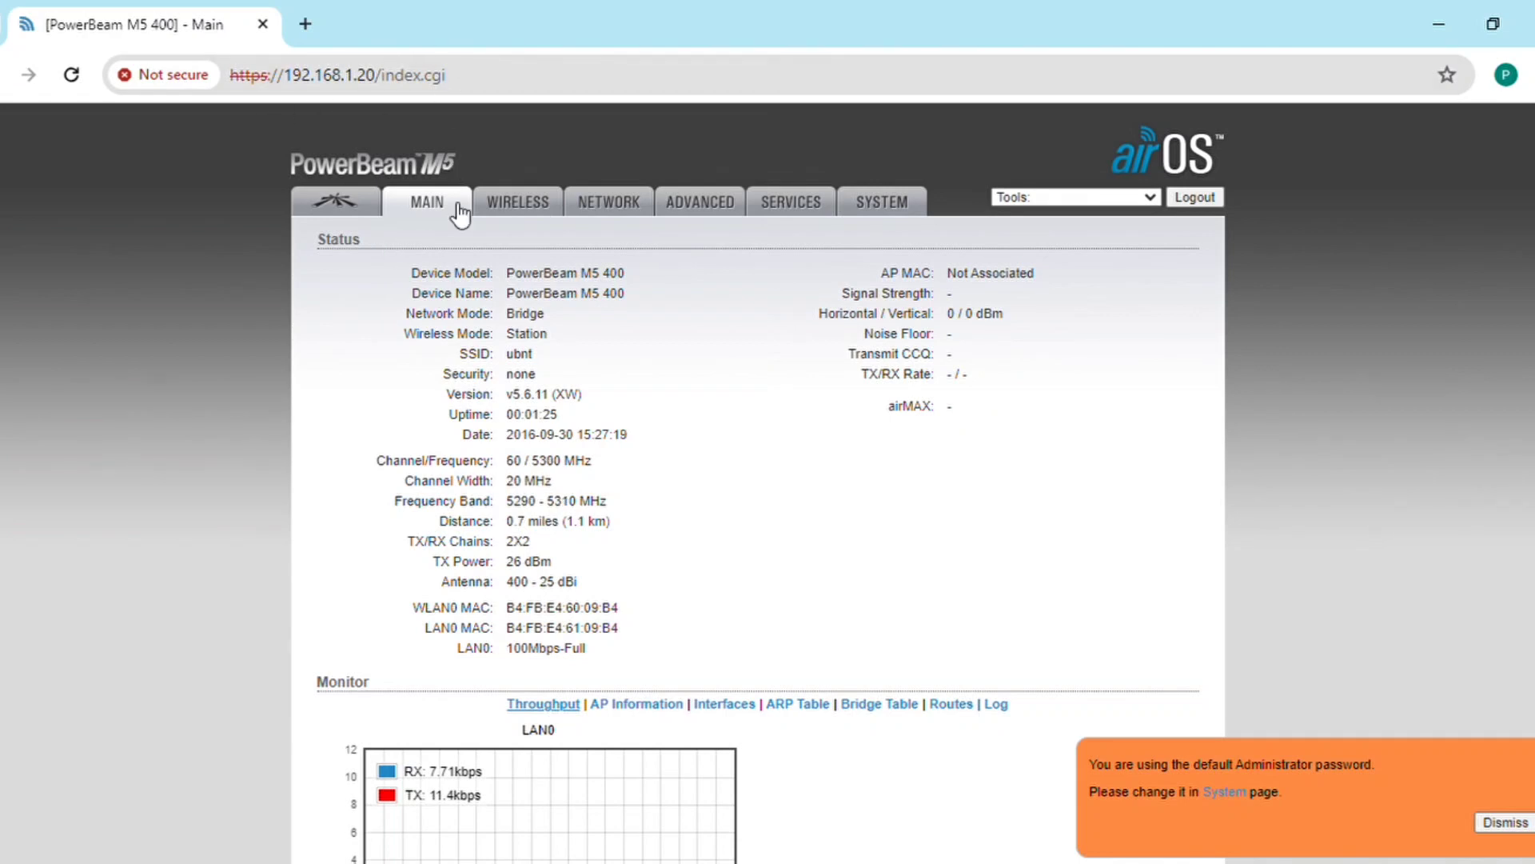
# Step: On the Wireless page, enable WDS transparent bridge mode and replace the SSID with INPL_1111
pyautogui.click(520, 206)
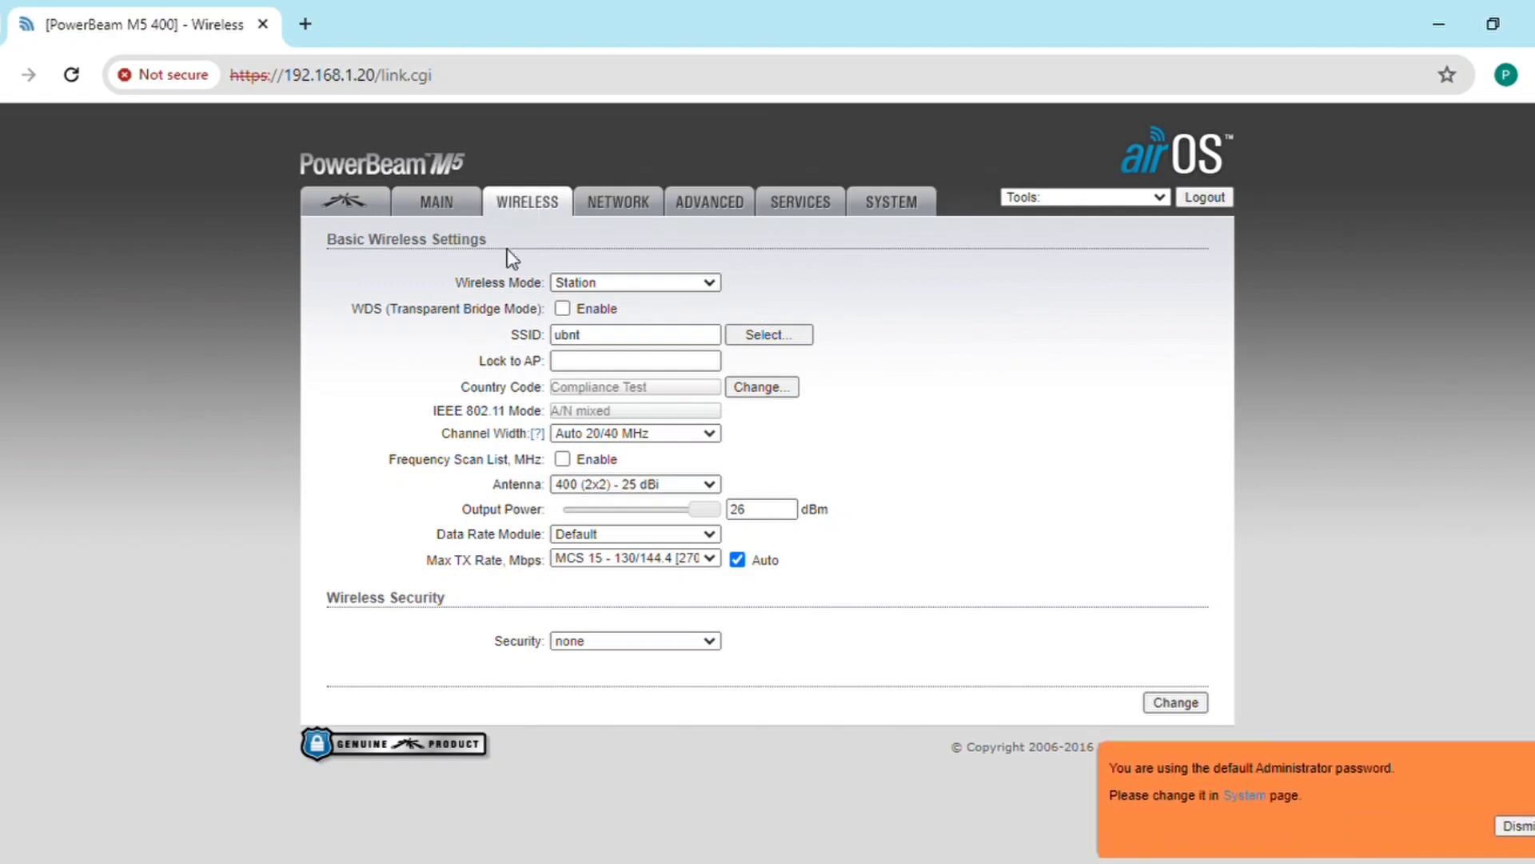
pyautogui.click(596, 306)
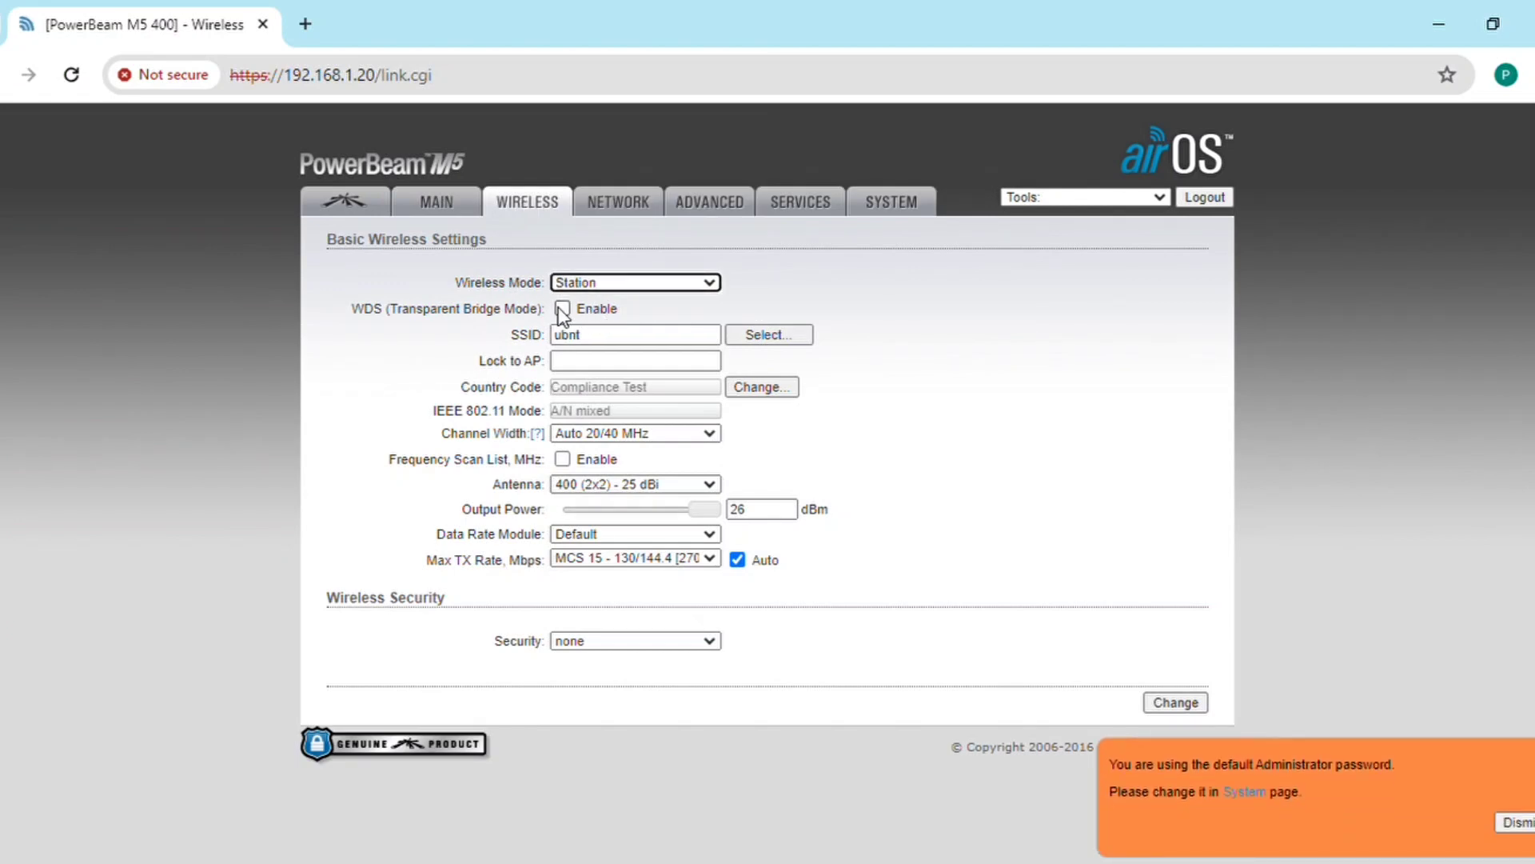
pyautogui.click(562, 308)
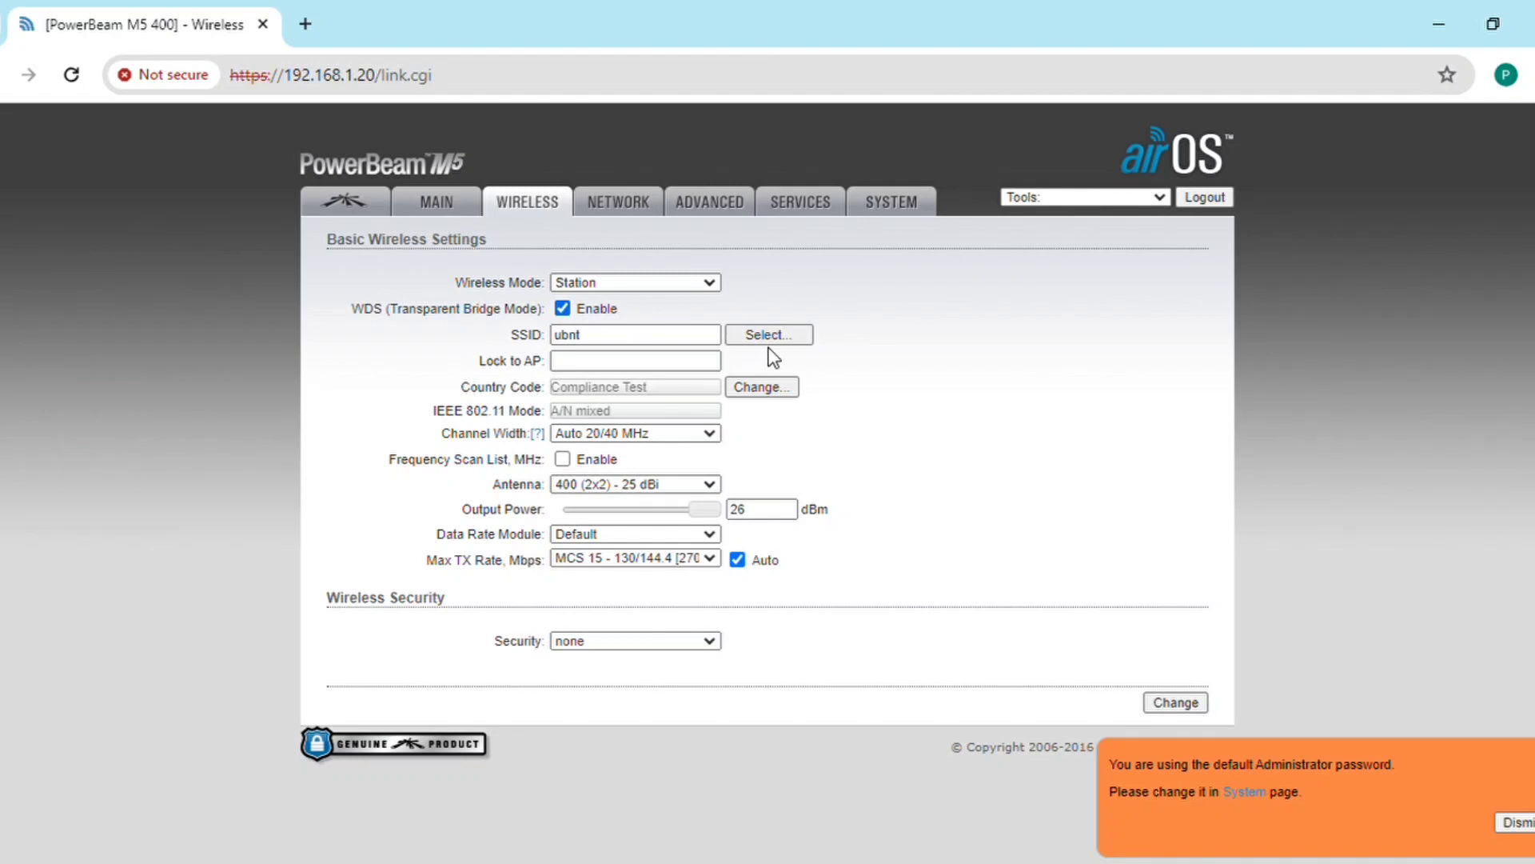
pyautogui.click(662, 335)
pyautogui.hotkey('ctrl', 'a')
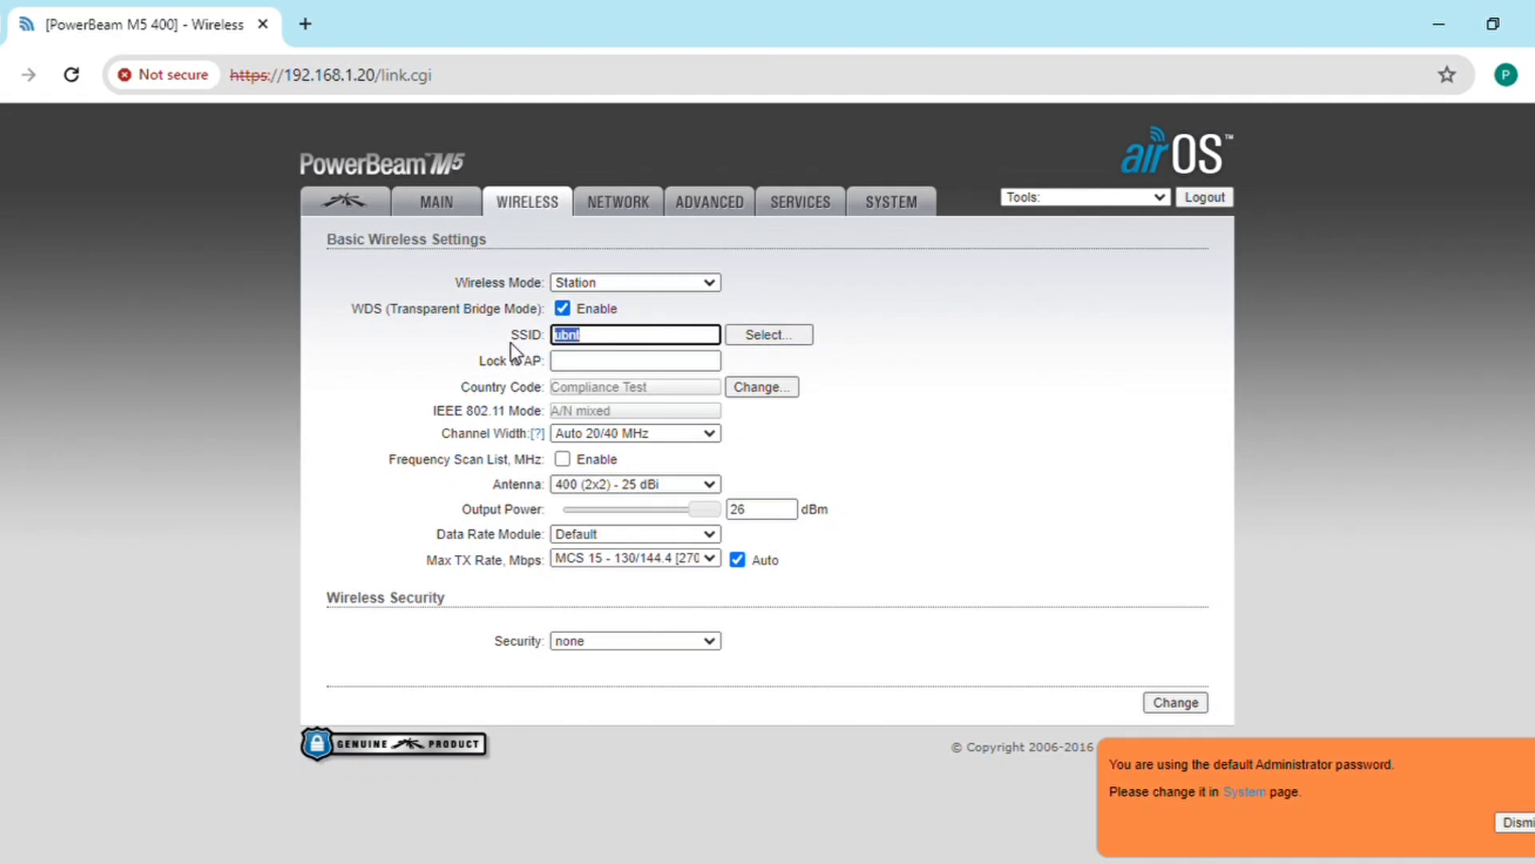
pyautogui.press('BackSpace')
pyautogui.write('INPL_1111')
# Step: Submit the wireless changes, then replace the default administrator password with a new one, entered twice
pyautogui.click(1176, 701)
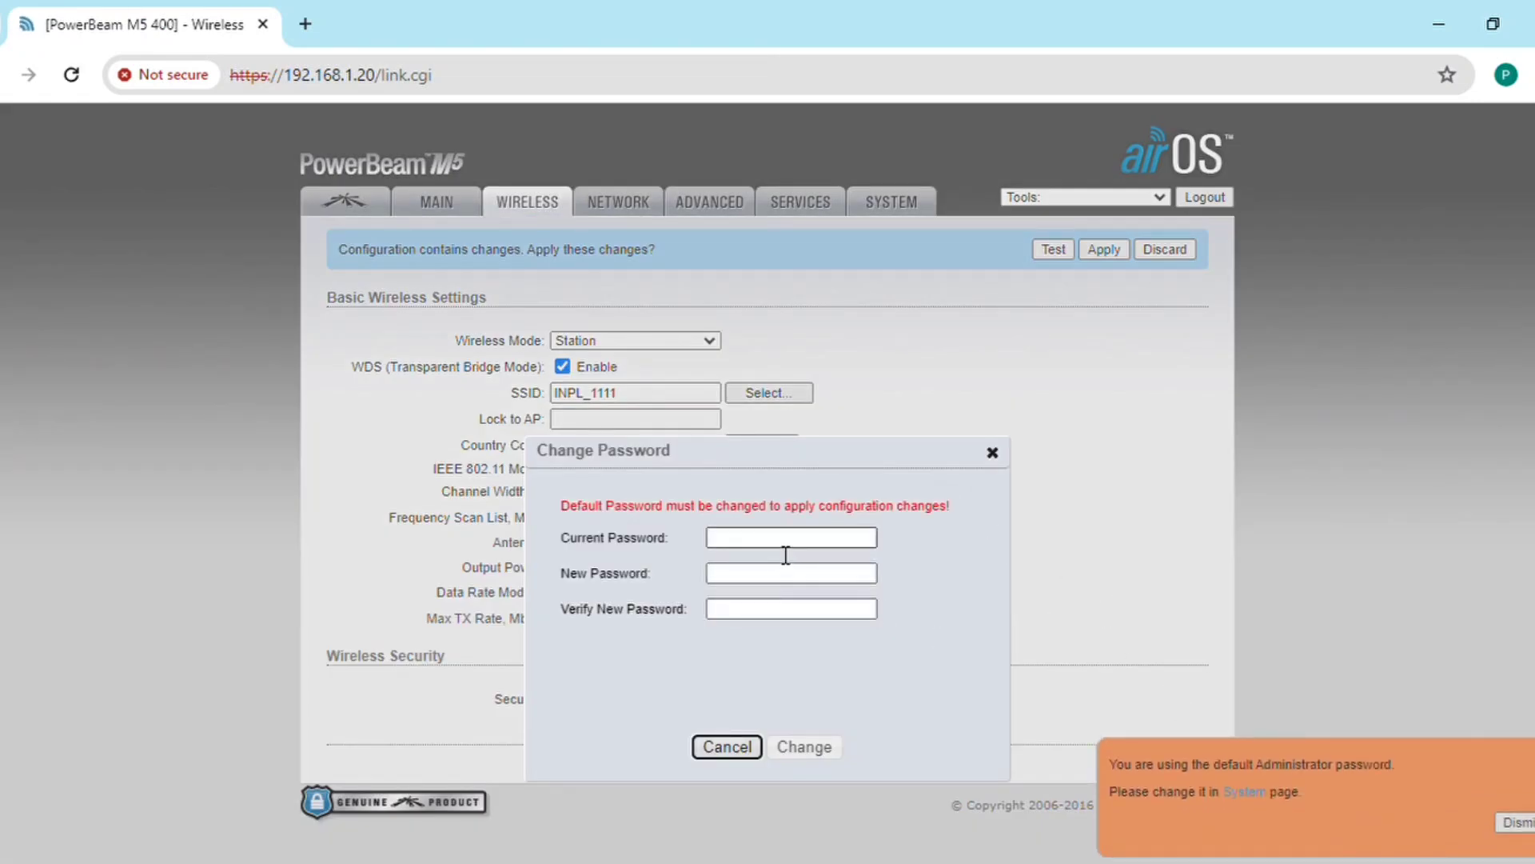
pyautogui.click(782, 550)
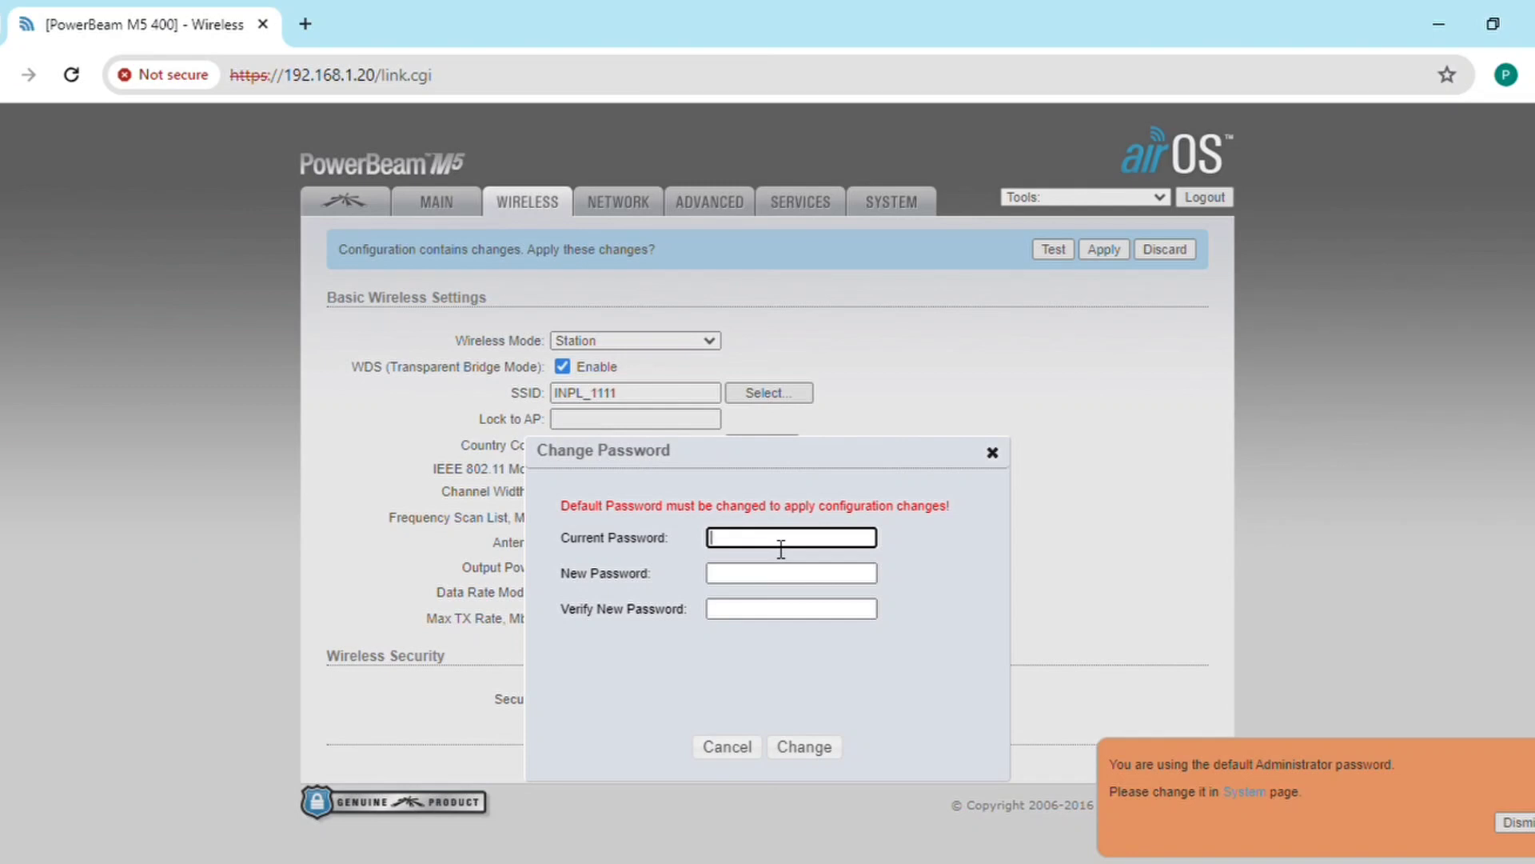
pyautogui.write('ubnt')
pyautogui.press('Tab')
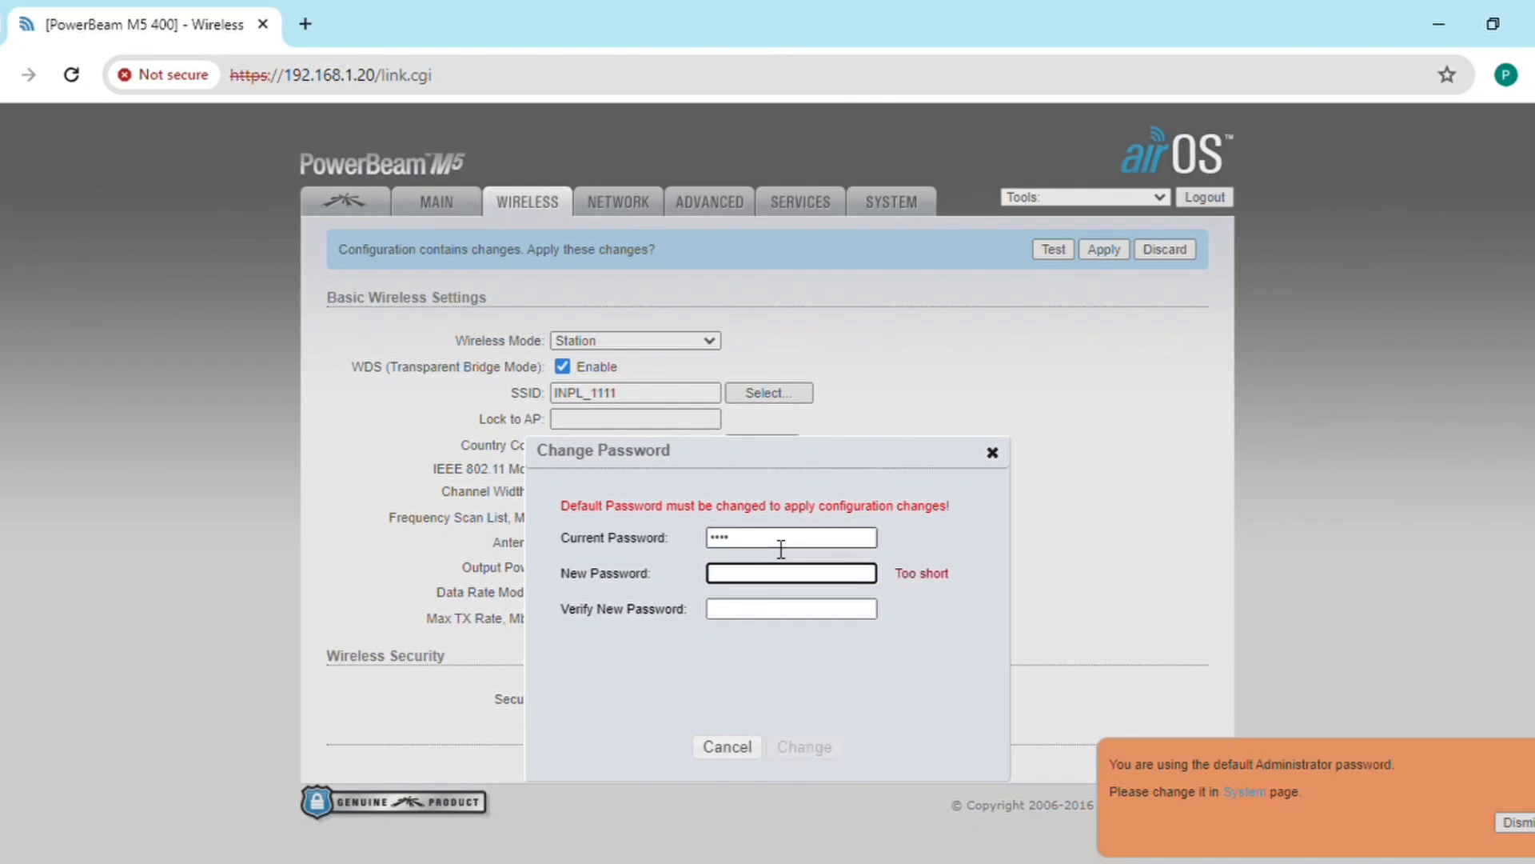
pyautogui.write('admin')
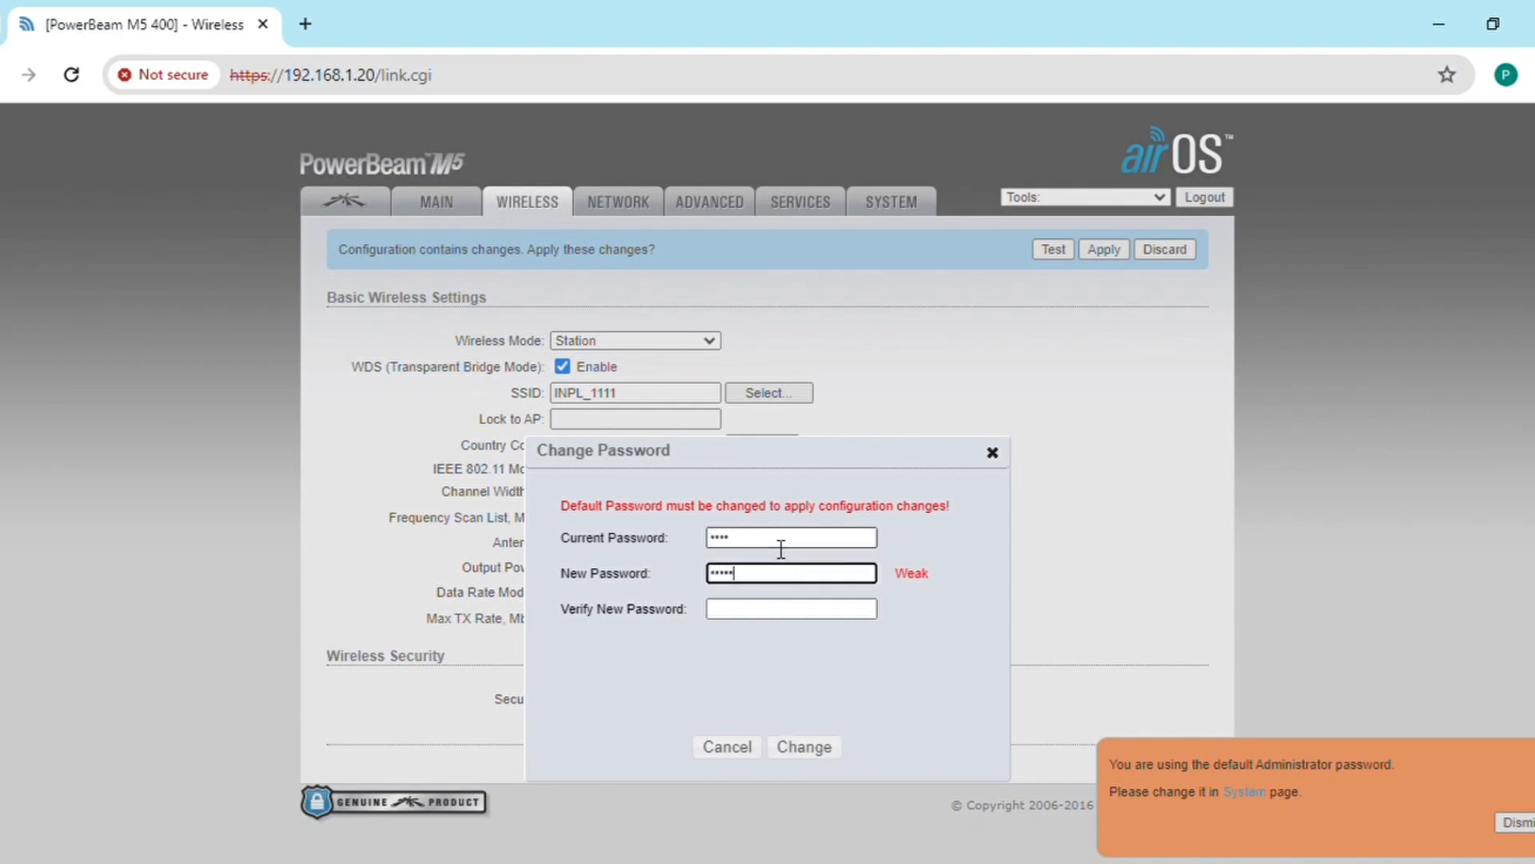
pyautogui.write('@123')
pyautogui.press('Tab')
pyautogui.write('admin')
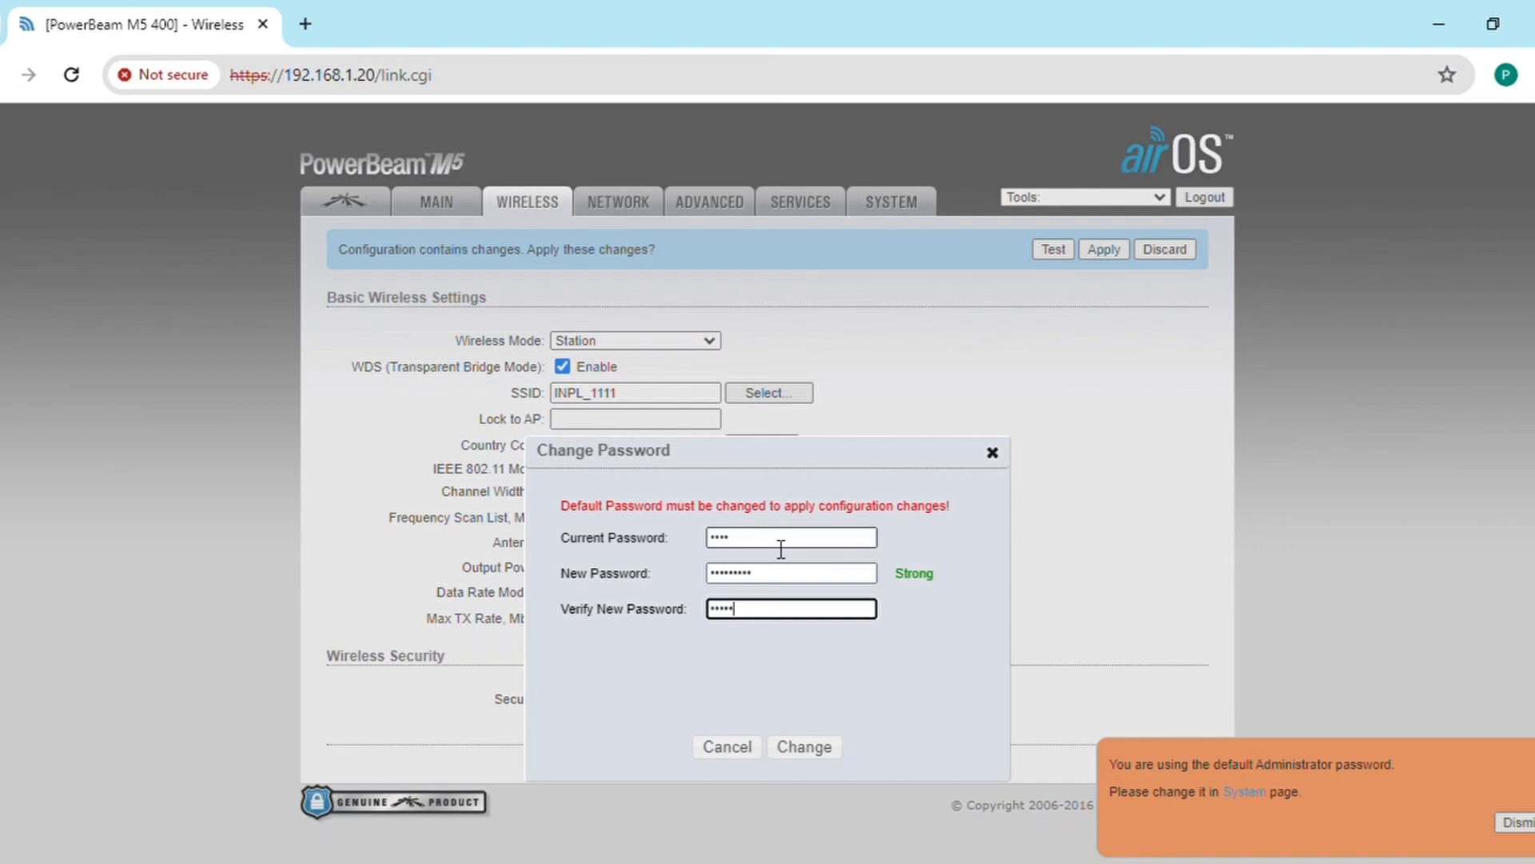
pyautogui.write('@123')
pyautogui.click(806, 748)
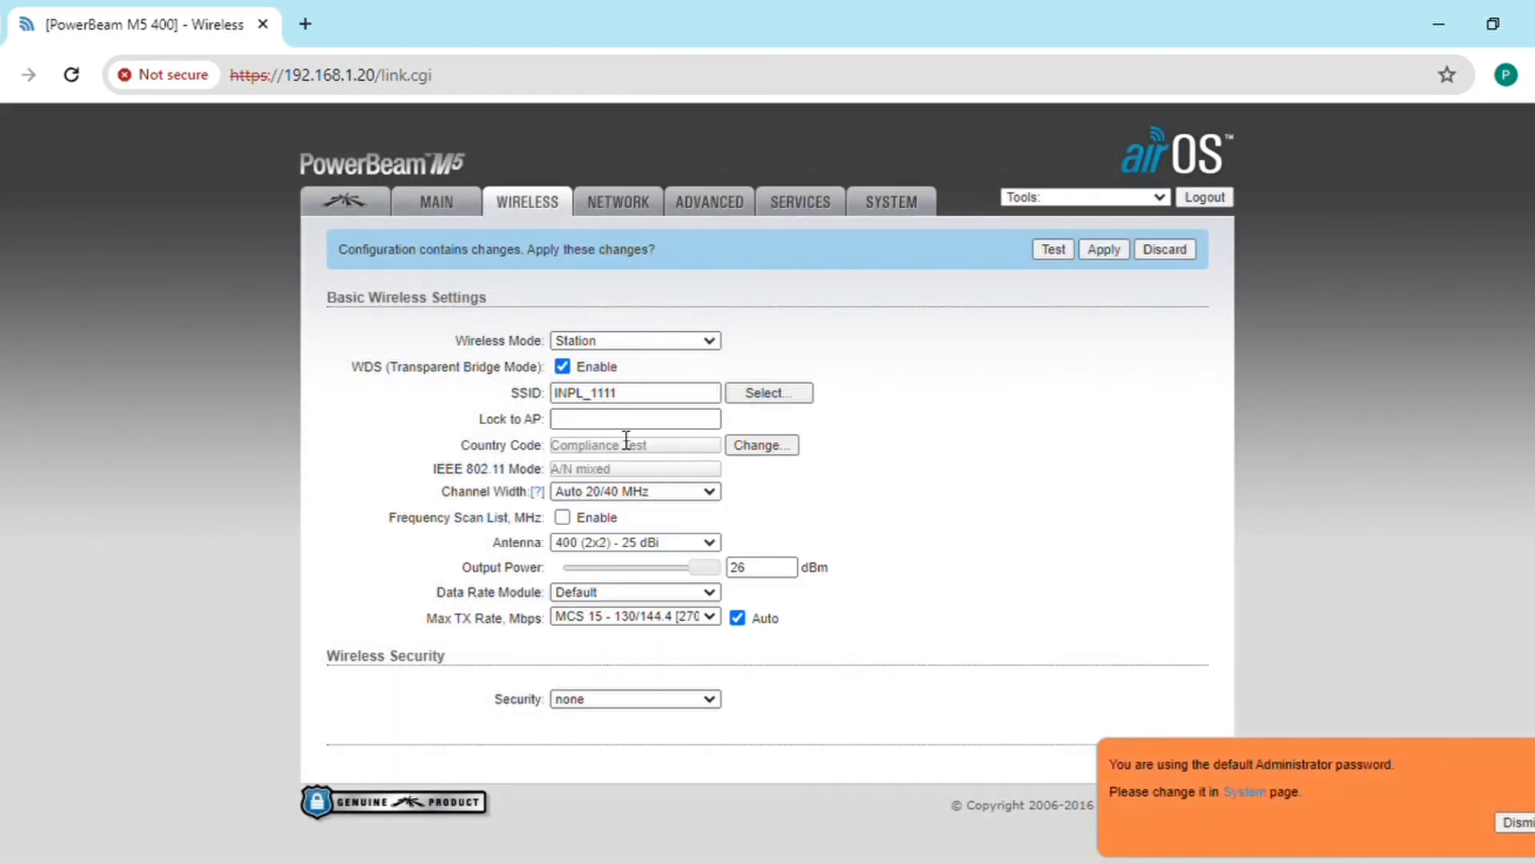
# Step: Enable the frequency scan list from 4920 MHz upward, save, and set security to WPA2-AES
pyautogui.click(563, 517)
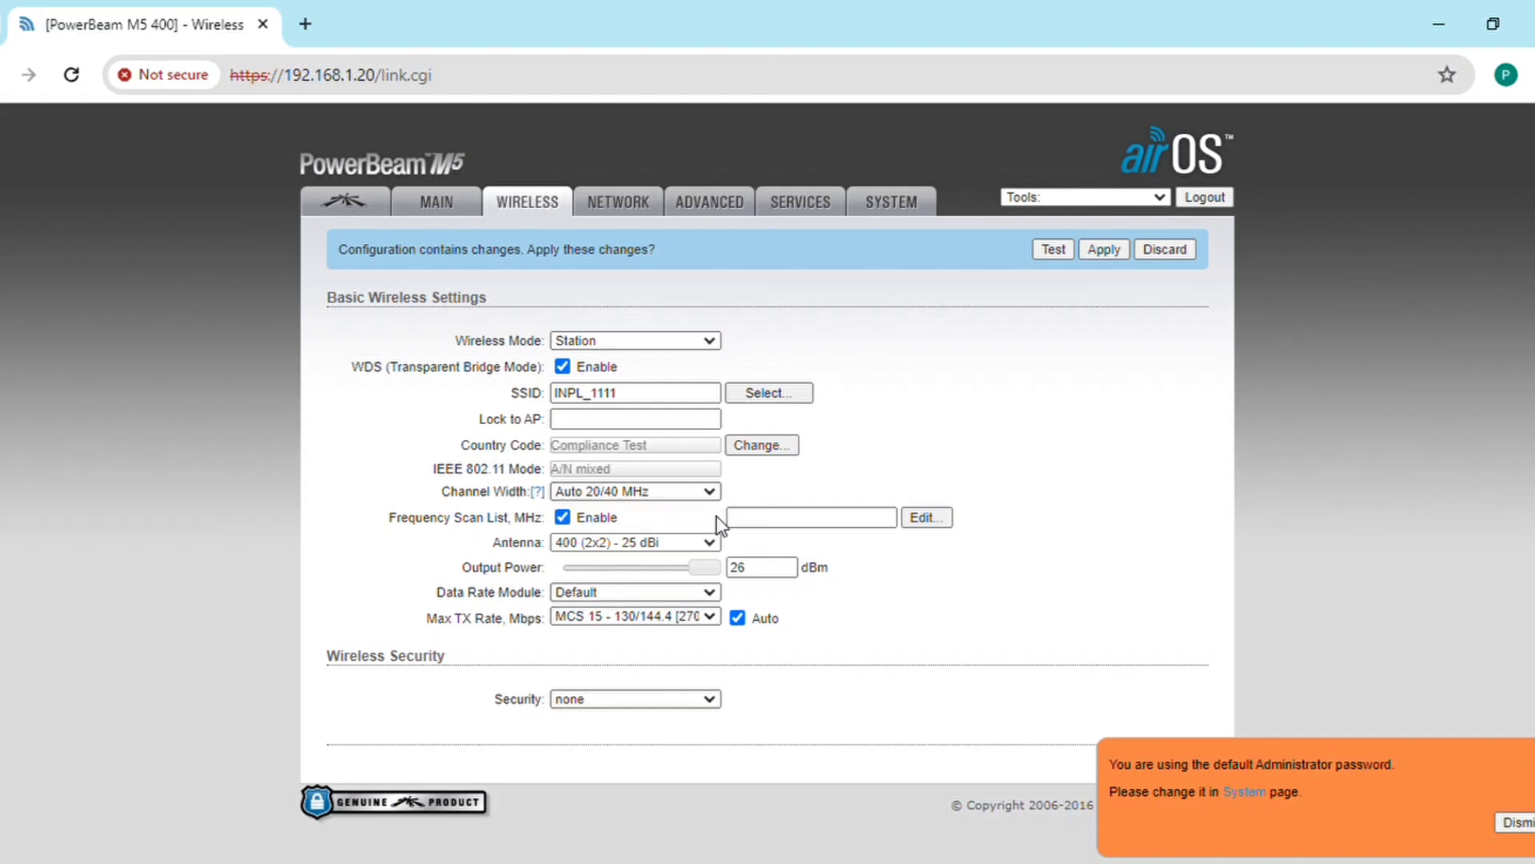
pyautogui.click(919, 521)
pyautogui.click(722, 743)
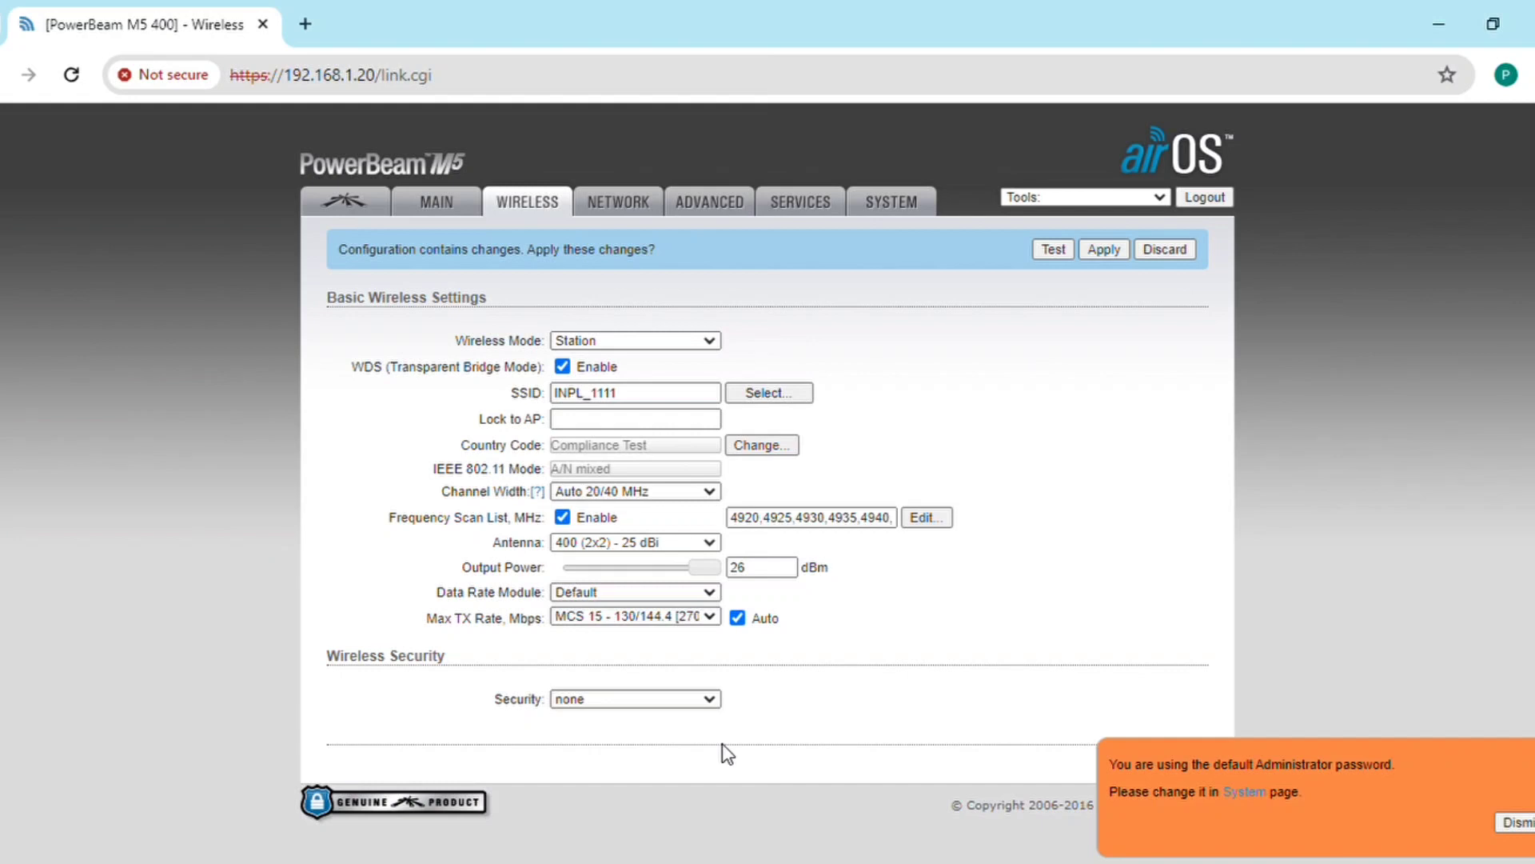
pyautogui.click(1514, 822)
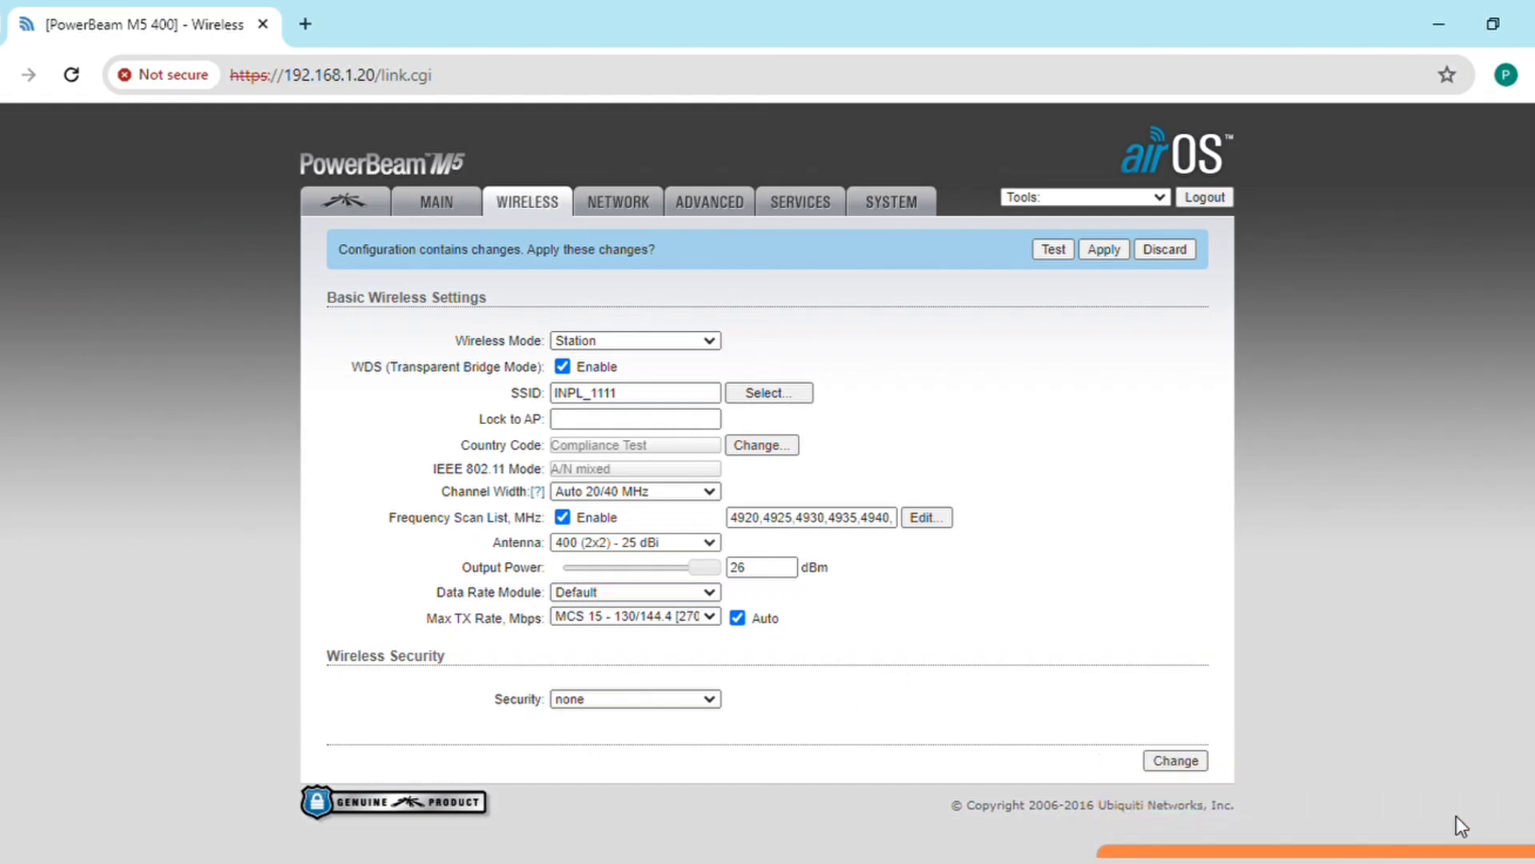
pyautogui.click(1180, 759)
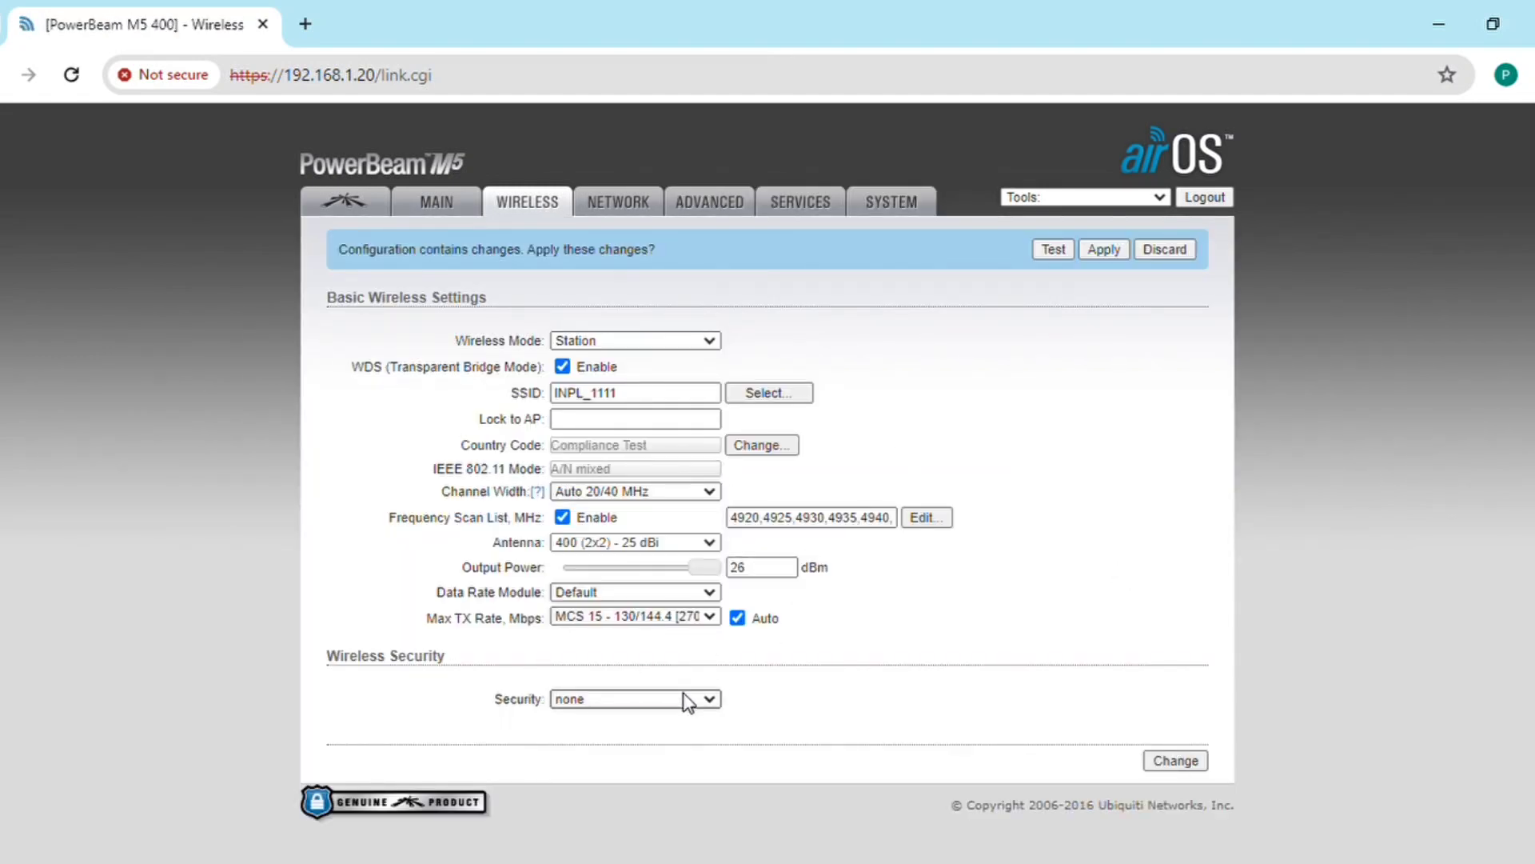
pyautogui.click(626, 758)
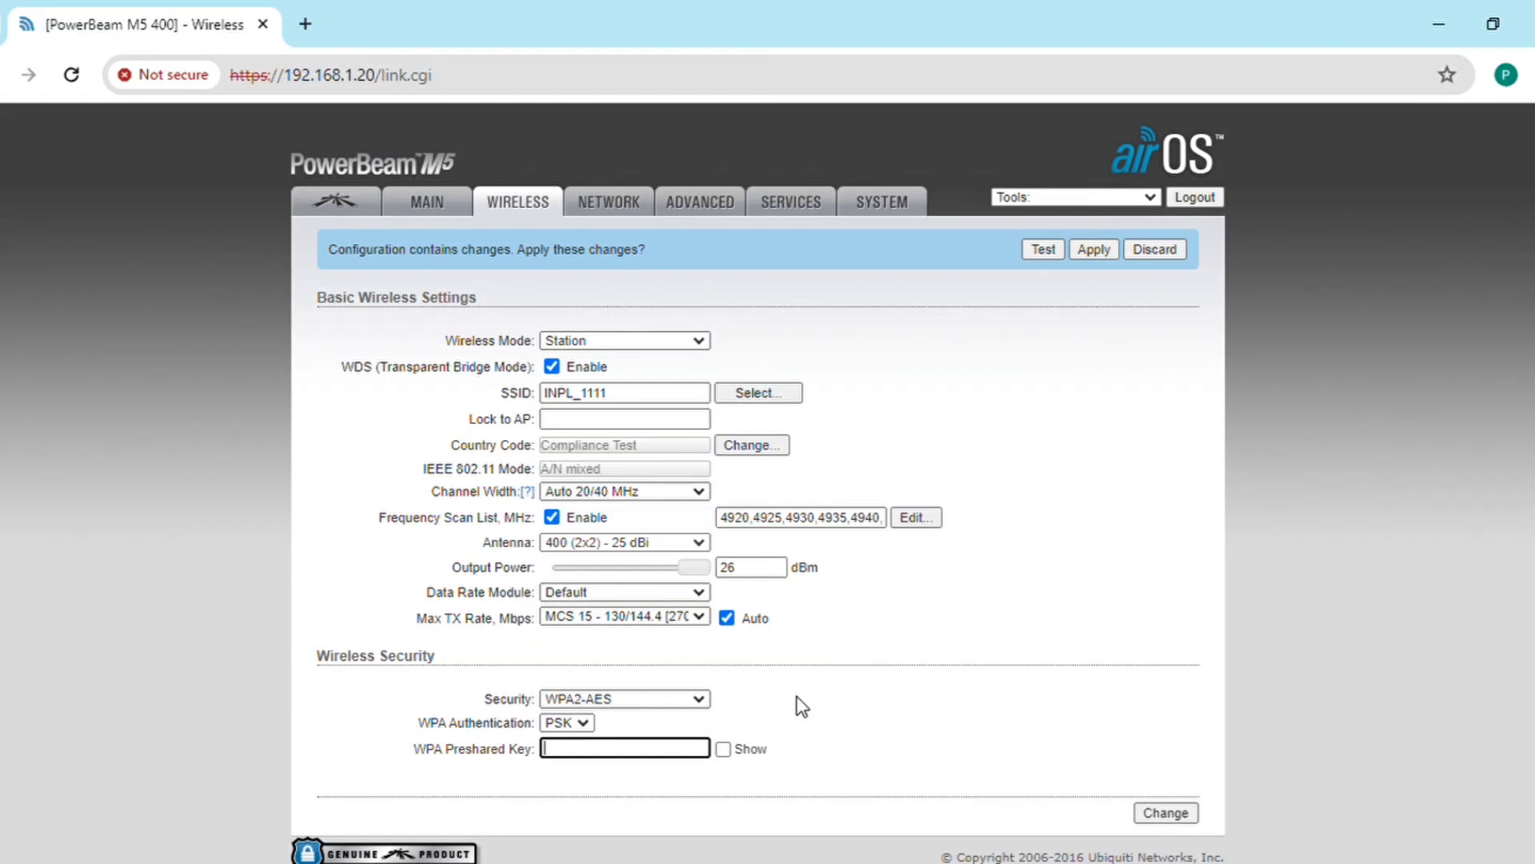
# Step: Enter the WPA preshared key, reveal it to verify, and save the security settings
pyautogui.write('•••••••••')
pyautogui.click(725, 745)
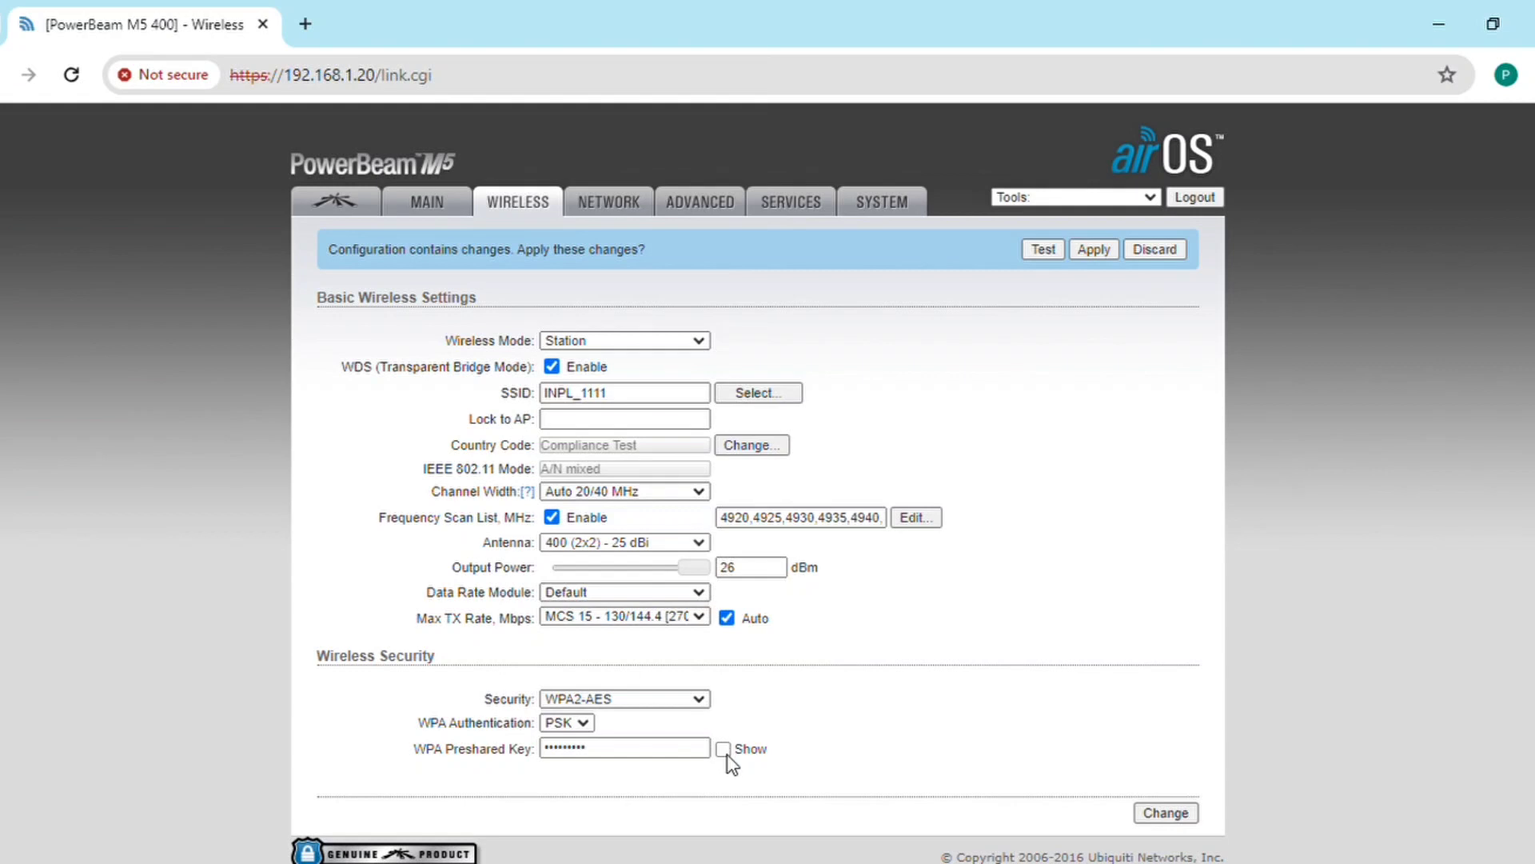
pyautogui.click(726, 749)
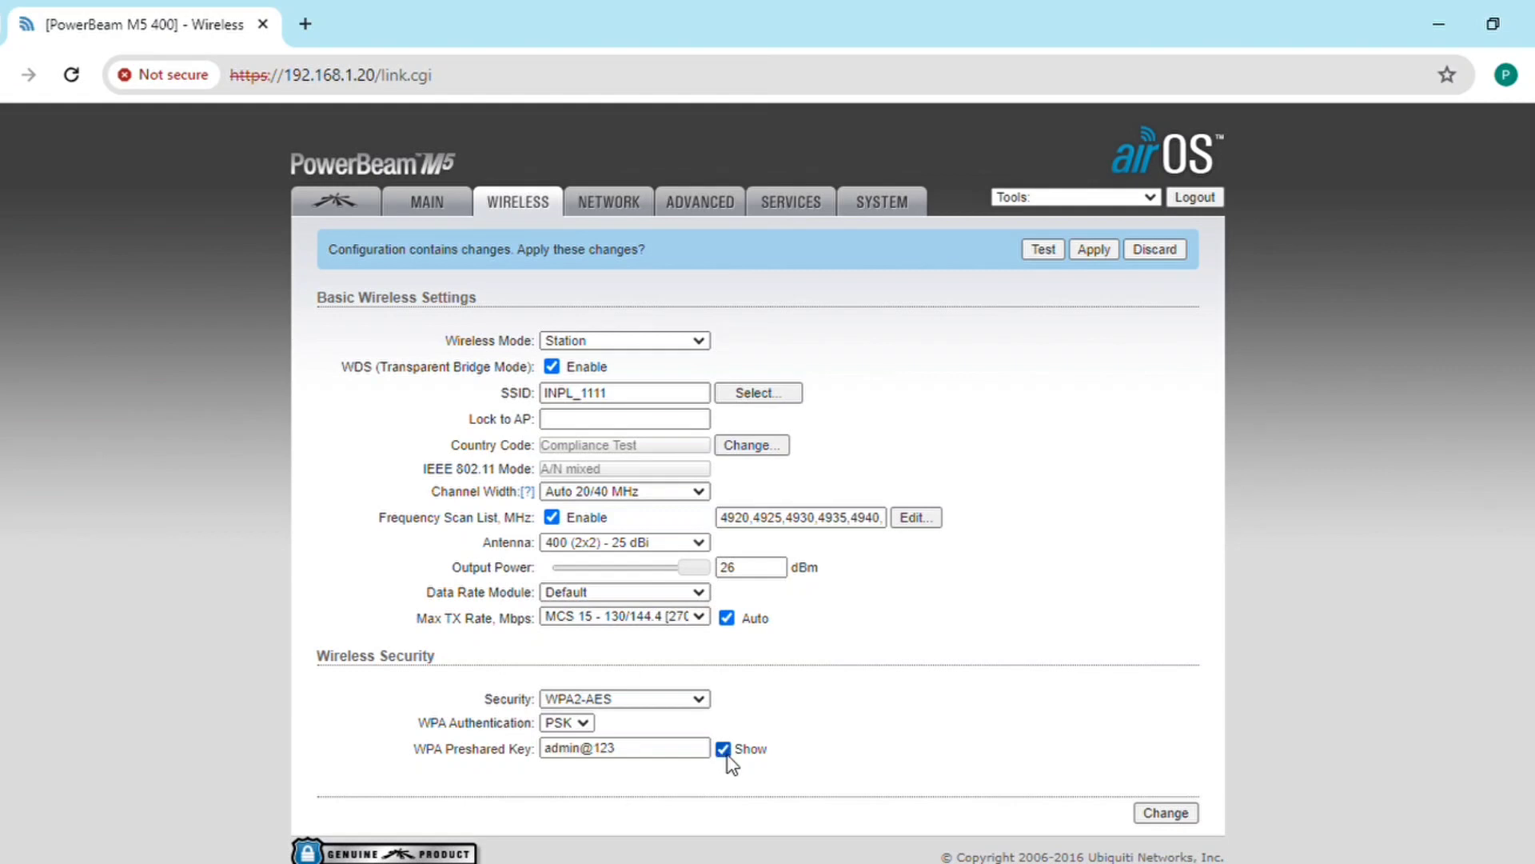
pyautogui.click(1174, 812)
# Step: Set the management IP to 10.245.21.13 and the gateway to 10.245.21.1
pyautogui.click(618, 204)
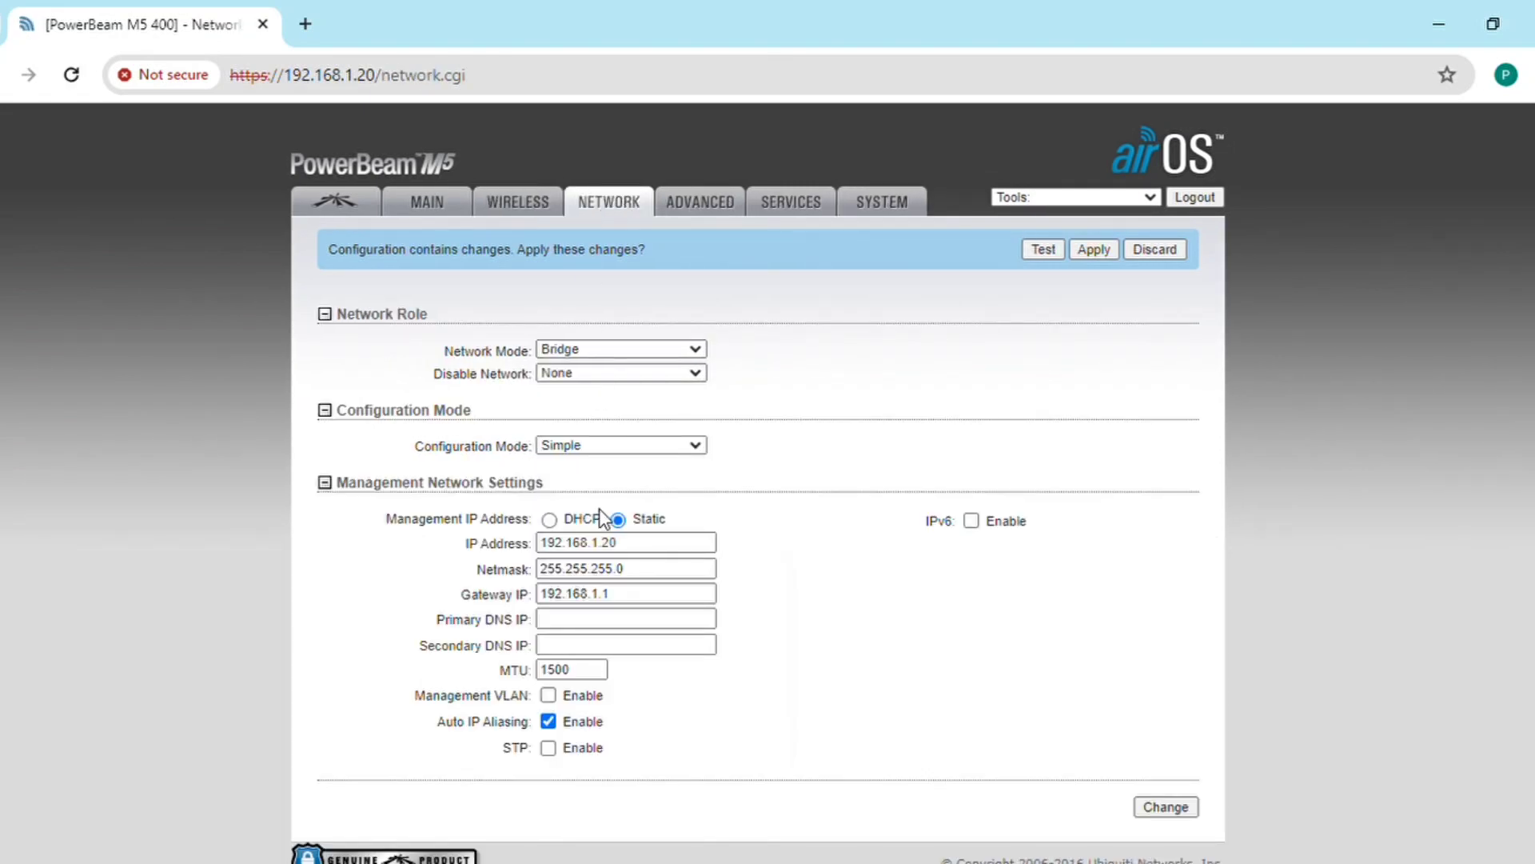
pyautogui.click(638, 545)
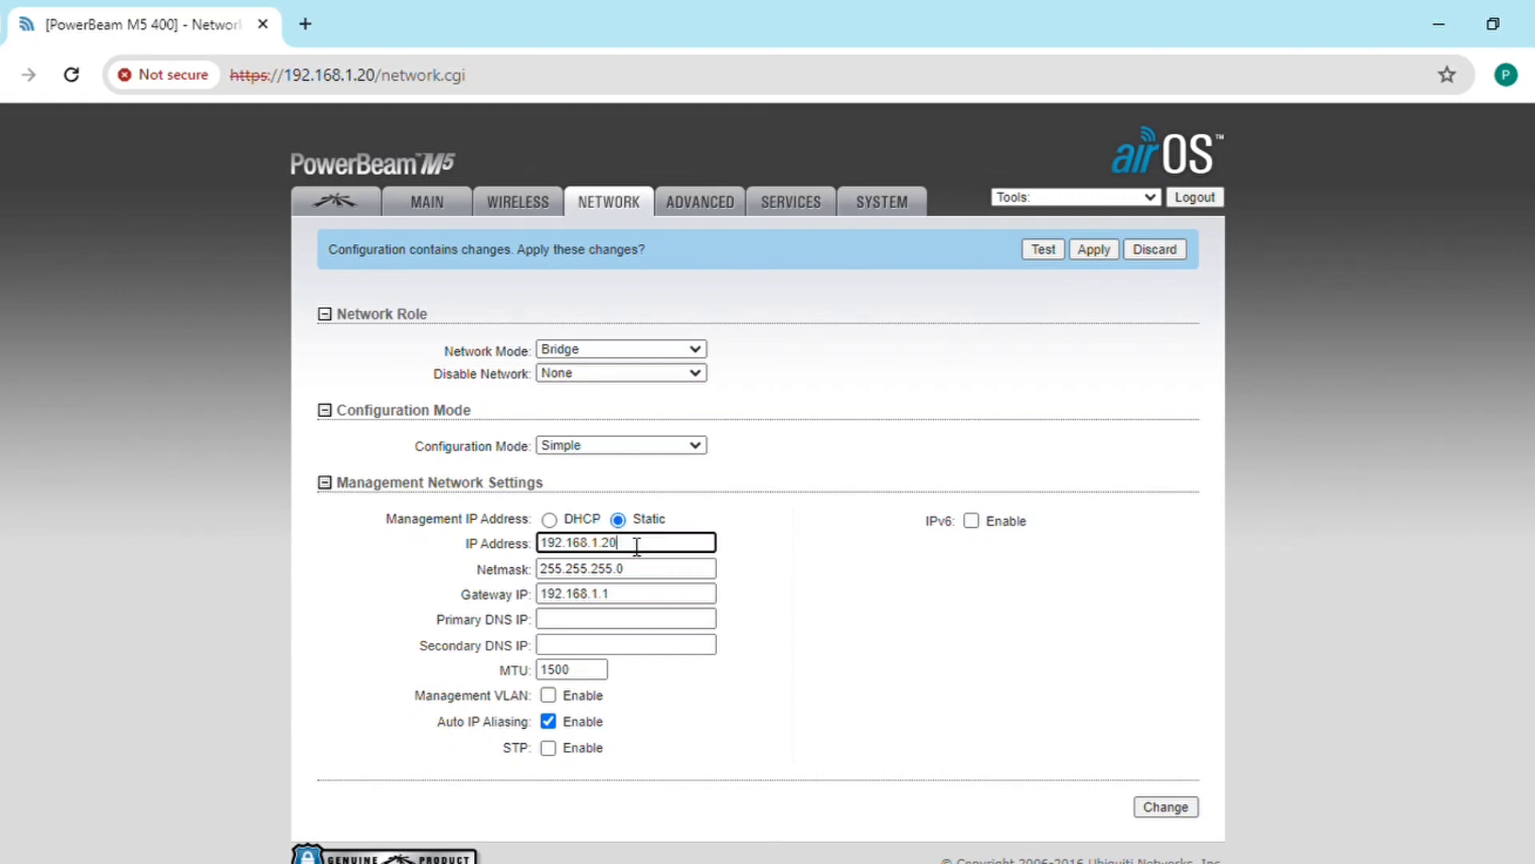
pyautogui.press('BackSpace')
pyautogui.press('BackSpace')
pyautogui.press('BackSpace')
pyautogui.press('BackSpace')
pyautogui.press('BackSpace')
pyautogui.press('BackSpace')
pyautogui.press('BackSpace')
pyautogui.press('BackSpace')
pyautogui.press('BackSpace')
pyautogui.press('BackSpace')
pyautogui.press('BackSpace')
pyautogui.write('10.245.21.13')
pyautogui.click(651, 596)
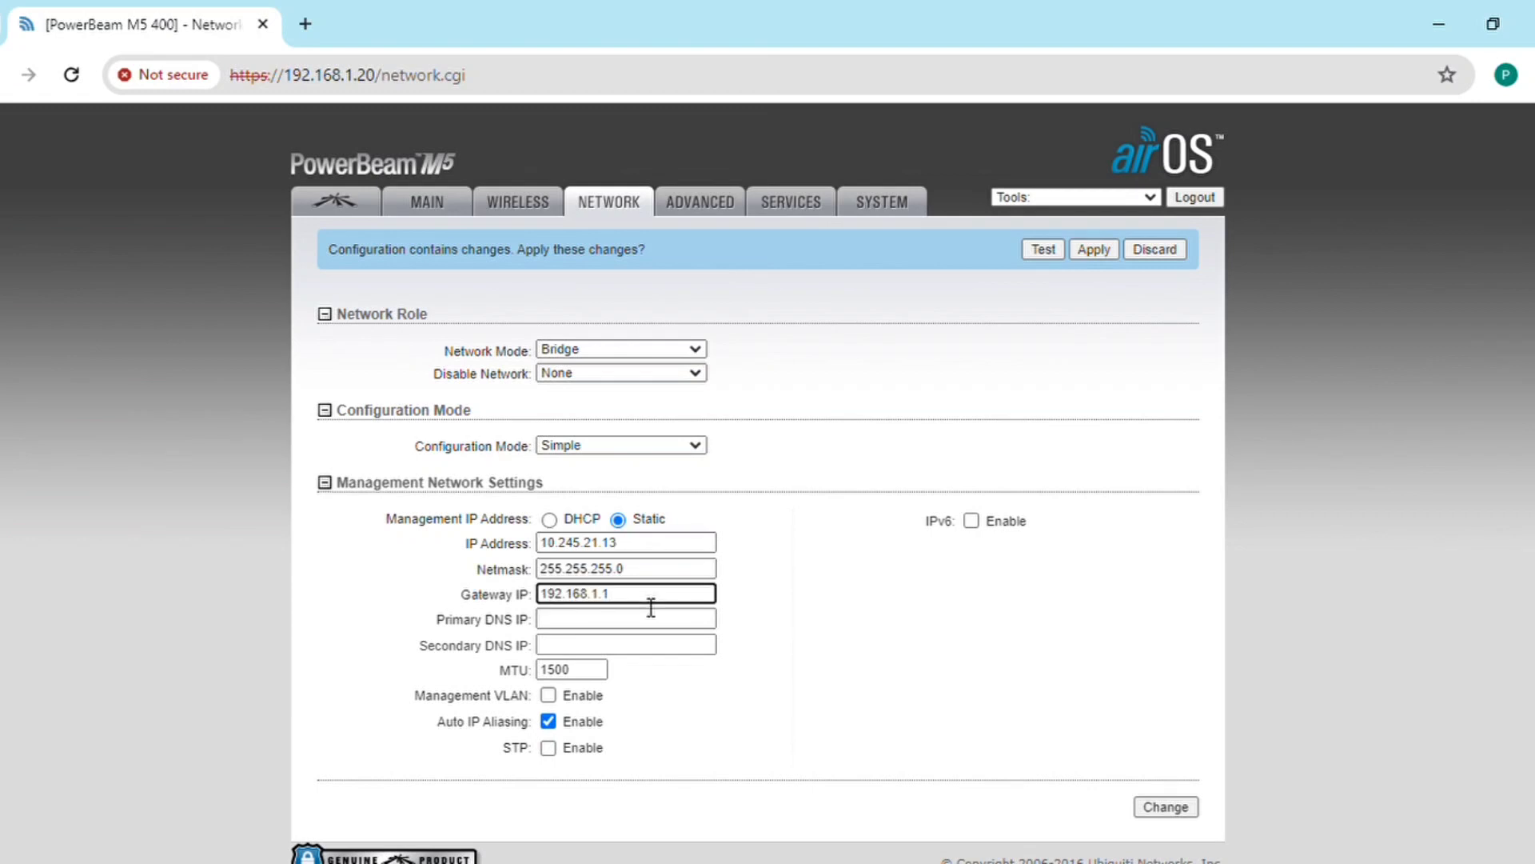
pyautogui.press('BackSpace')
pyautogui.press('BackSpace')
pyautogui.press('BackSpace')
pyautogui.press('BackSpace')
pyautogui.press('BackSpace')
pyautogui.press('BackSpace')
pyautogui.press('BackSpace')
pyautogui.press('BackSpace')
pyautogui.press('BackSpace')
pyautogui.press('BackSpace')
pyautogui.write('10.245.21.1')
# Step: Set DNS servers 8.8.8.8 and 8.8.4.4 and save the network settings
pyautogui.click(605, 625)
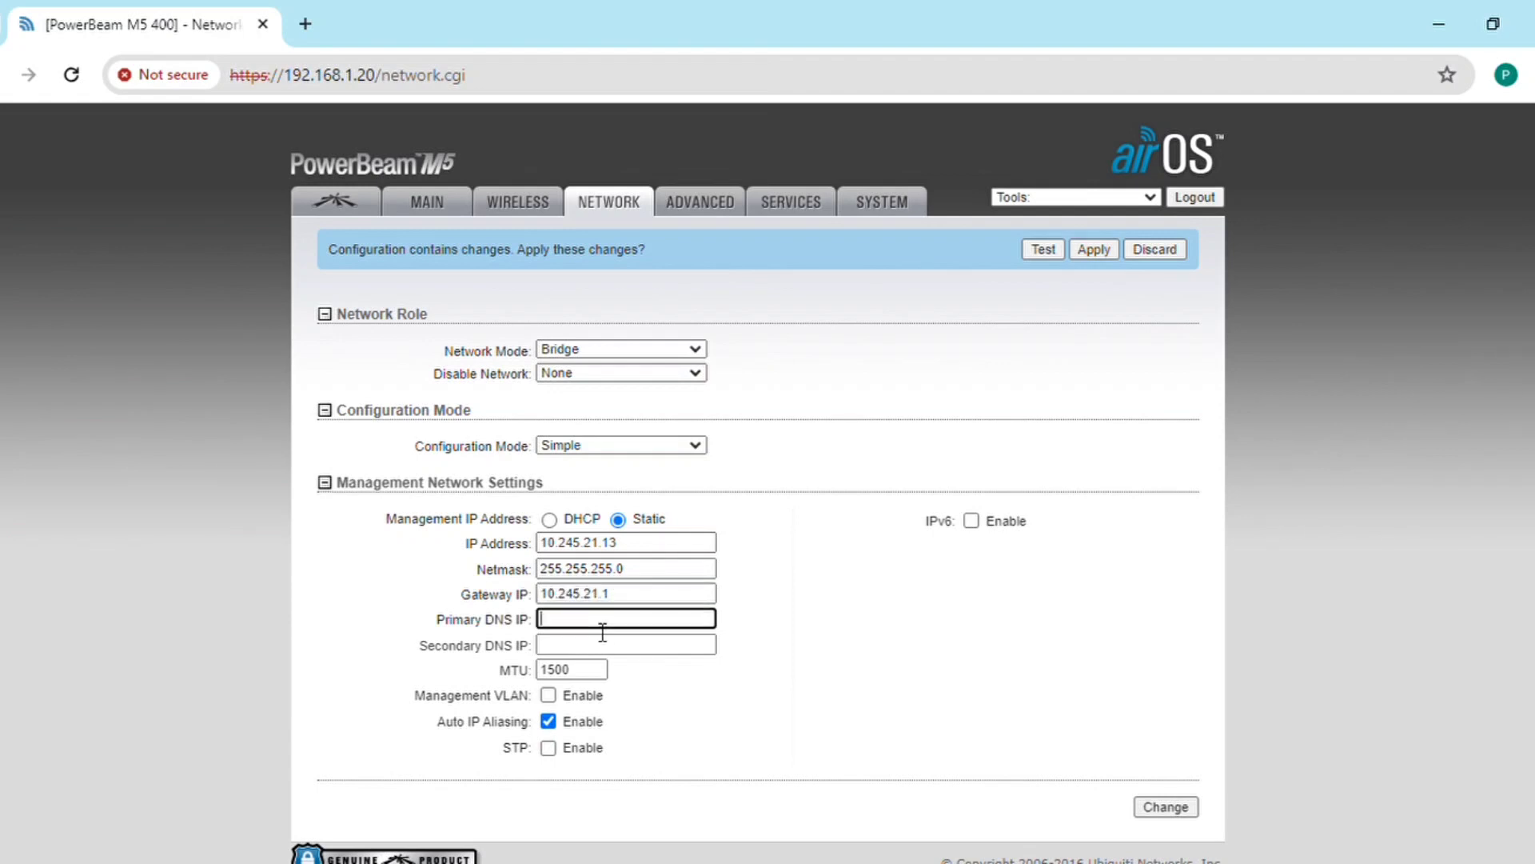
pyautogui.write('8.8.8.8')
pyautogui.click(599, 645)
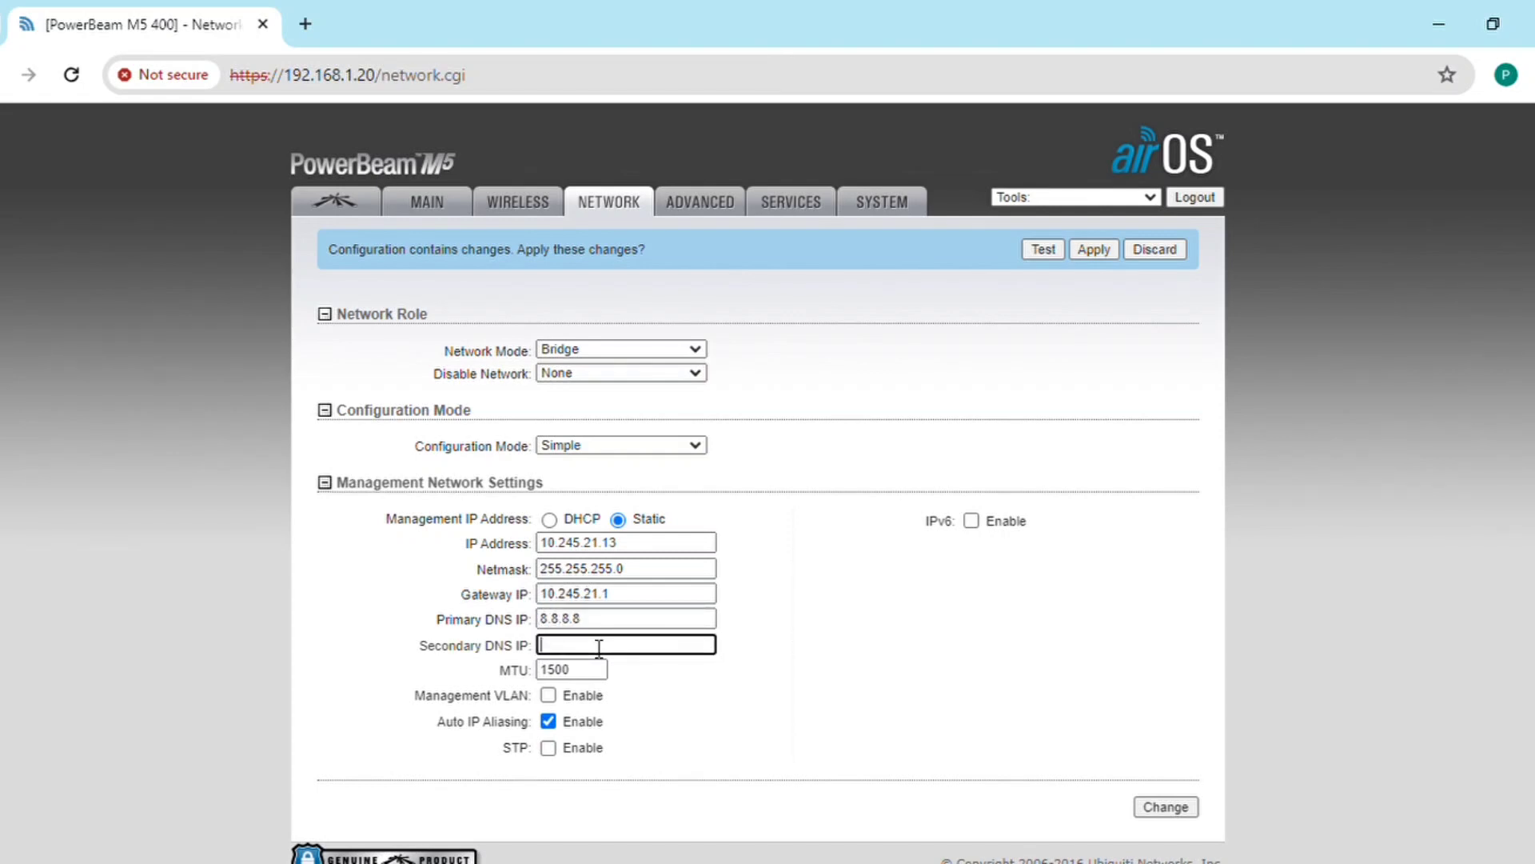
pyautogui.write('8.8.4.4')
pyautogui.click(1189, 808)
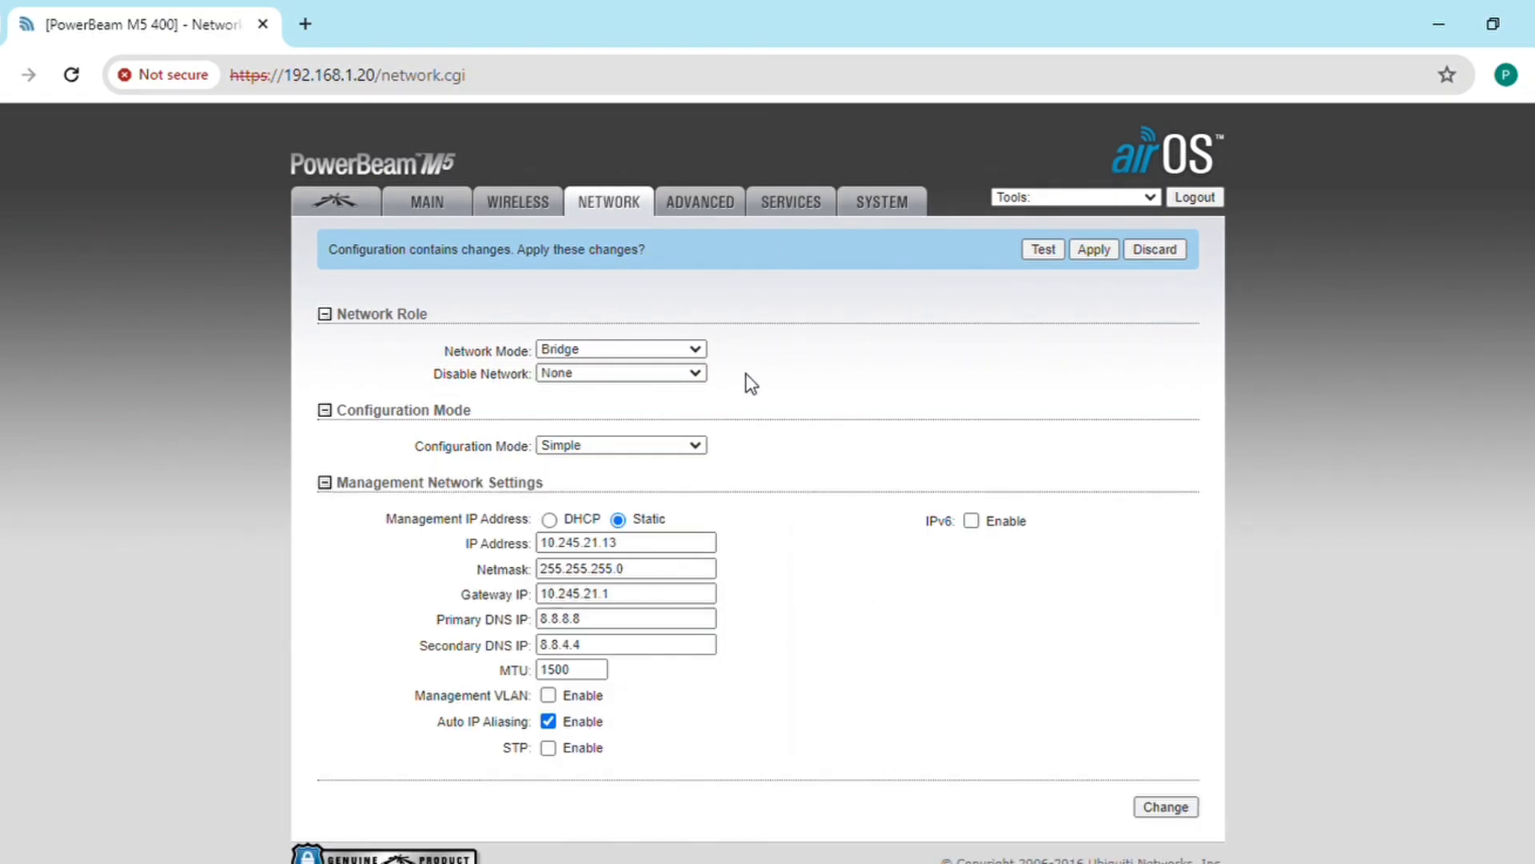
pyautogui.click(703, 216)
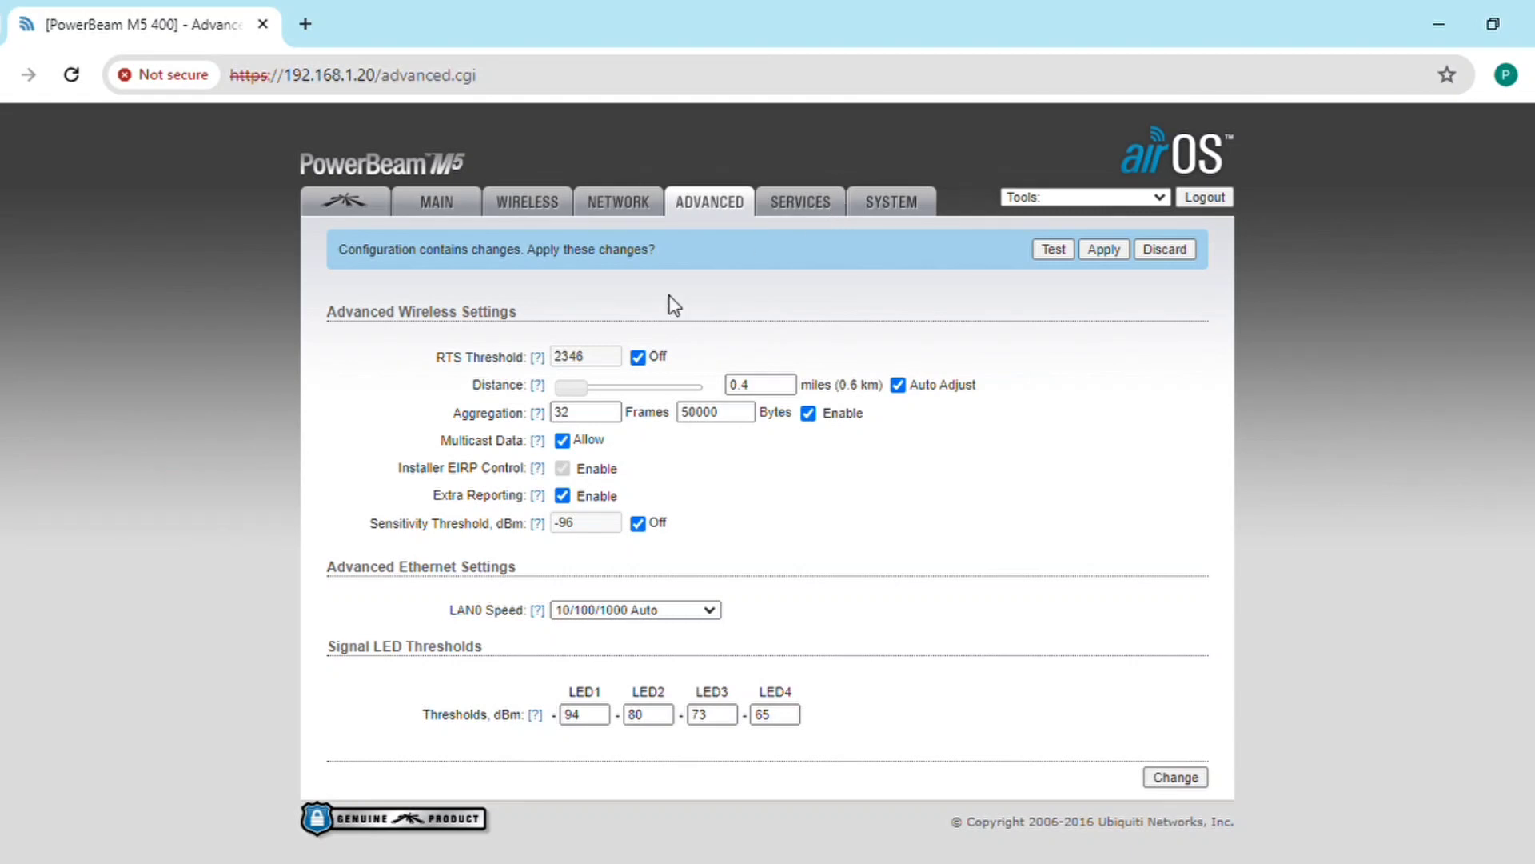
# Step: Rename the device to 'Udhyogbhavan Station', disable the reset button, and save the system settings
pyautogui.click(800, 216)
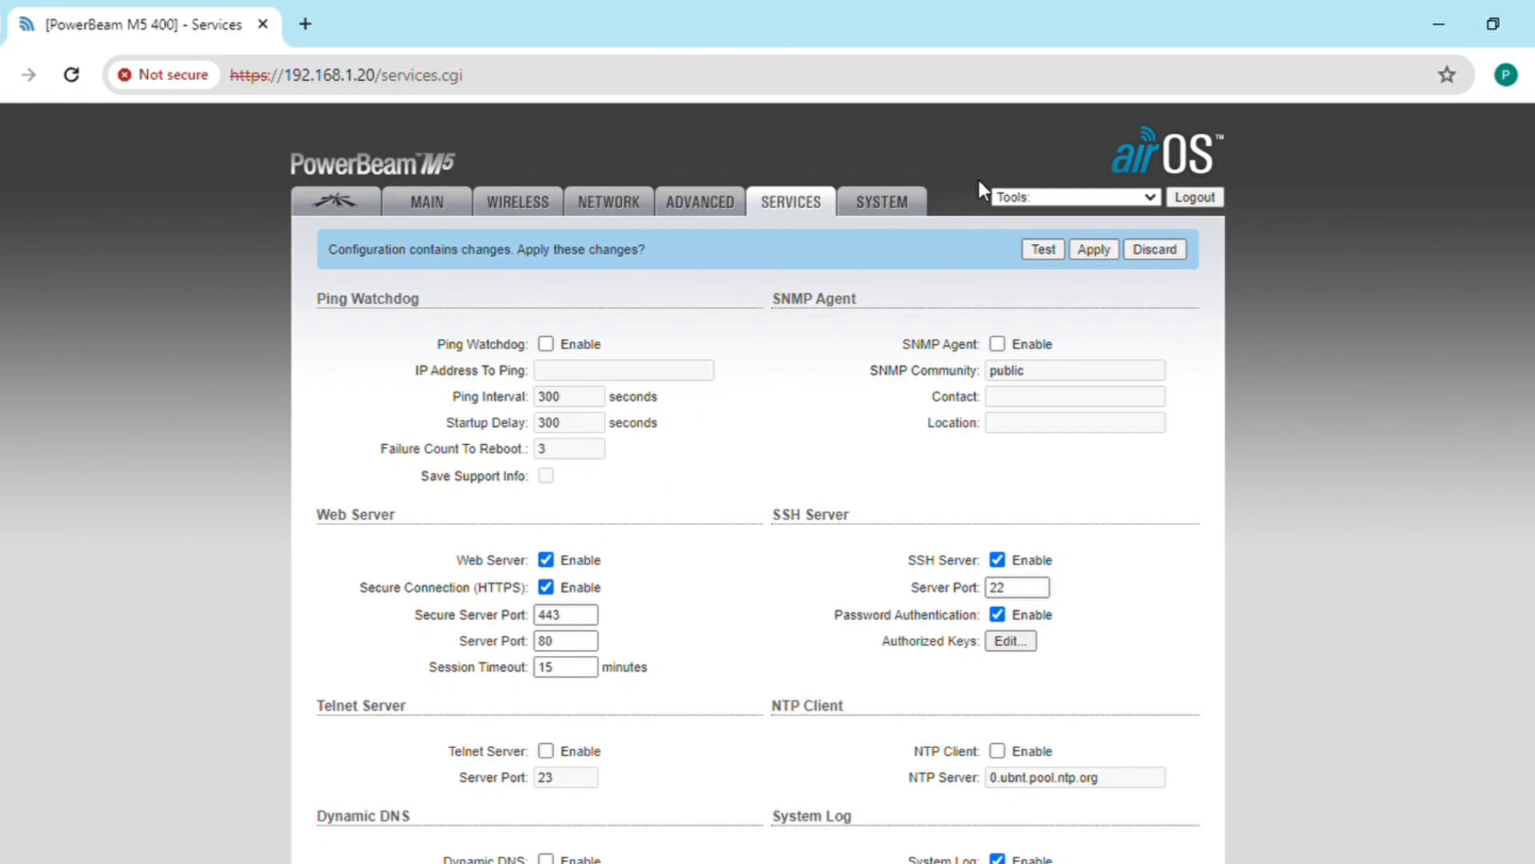
pyautogui.click(871, 210)
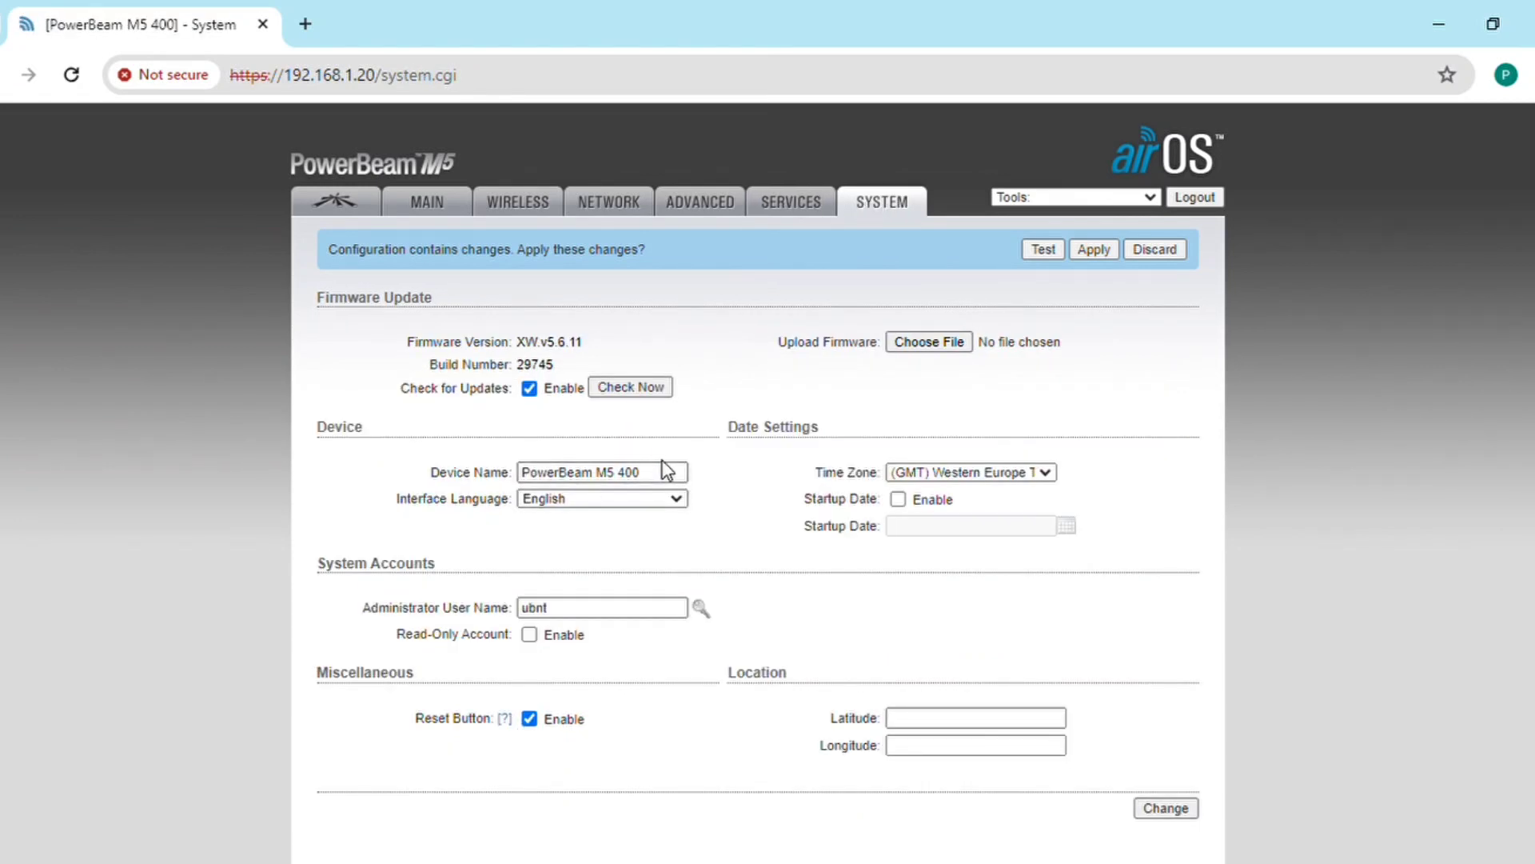
pyautogui.moveTo(669, 471); pyautogui.dragTo(448, 458)
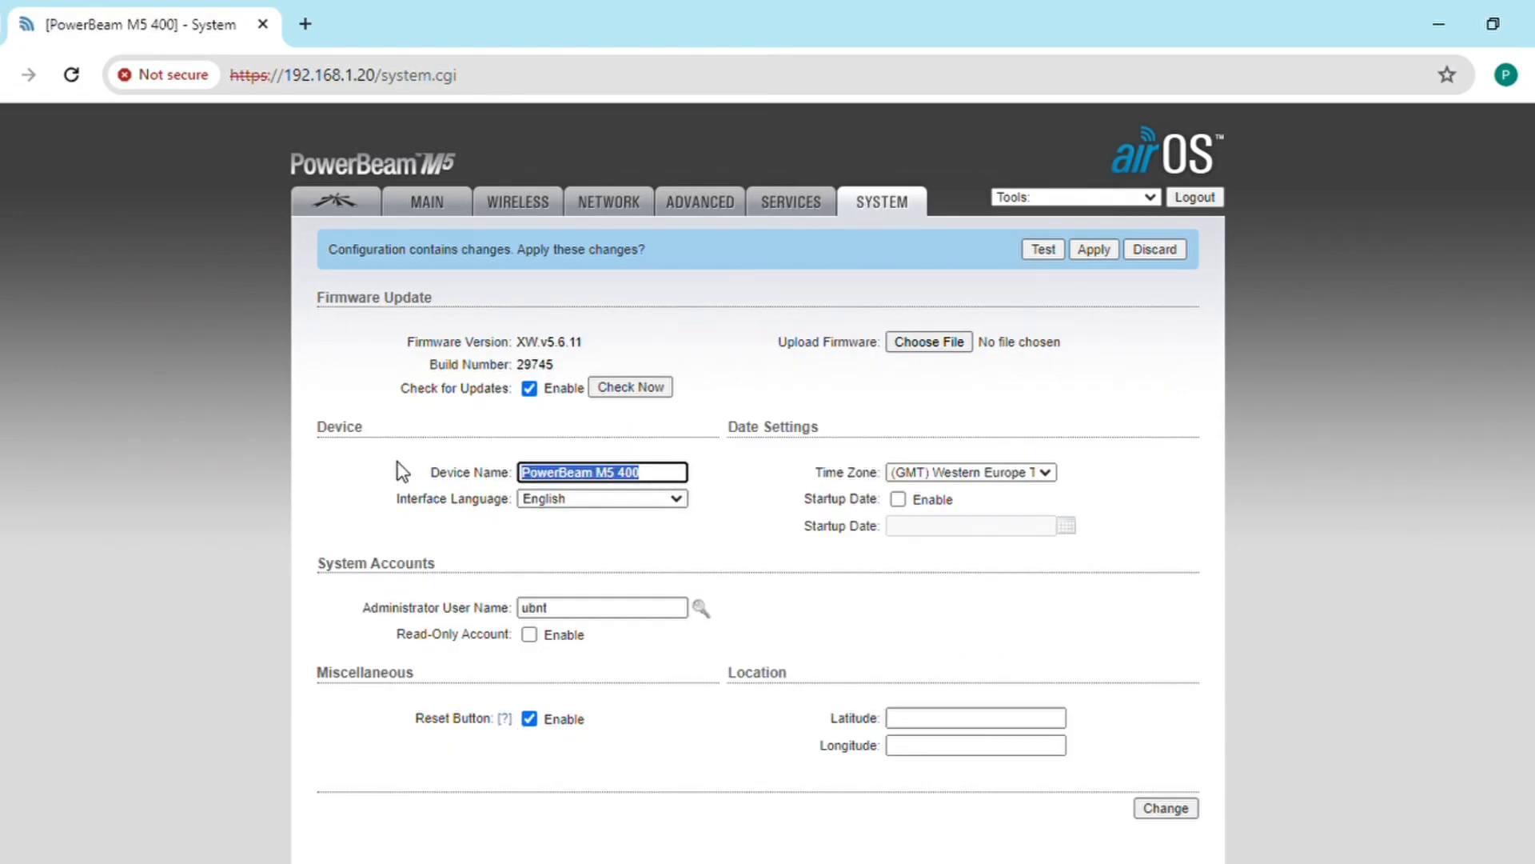
pyautogui.press('BackSpace')
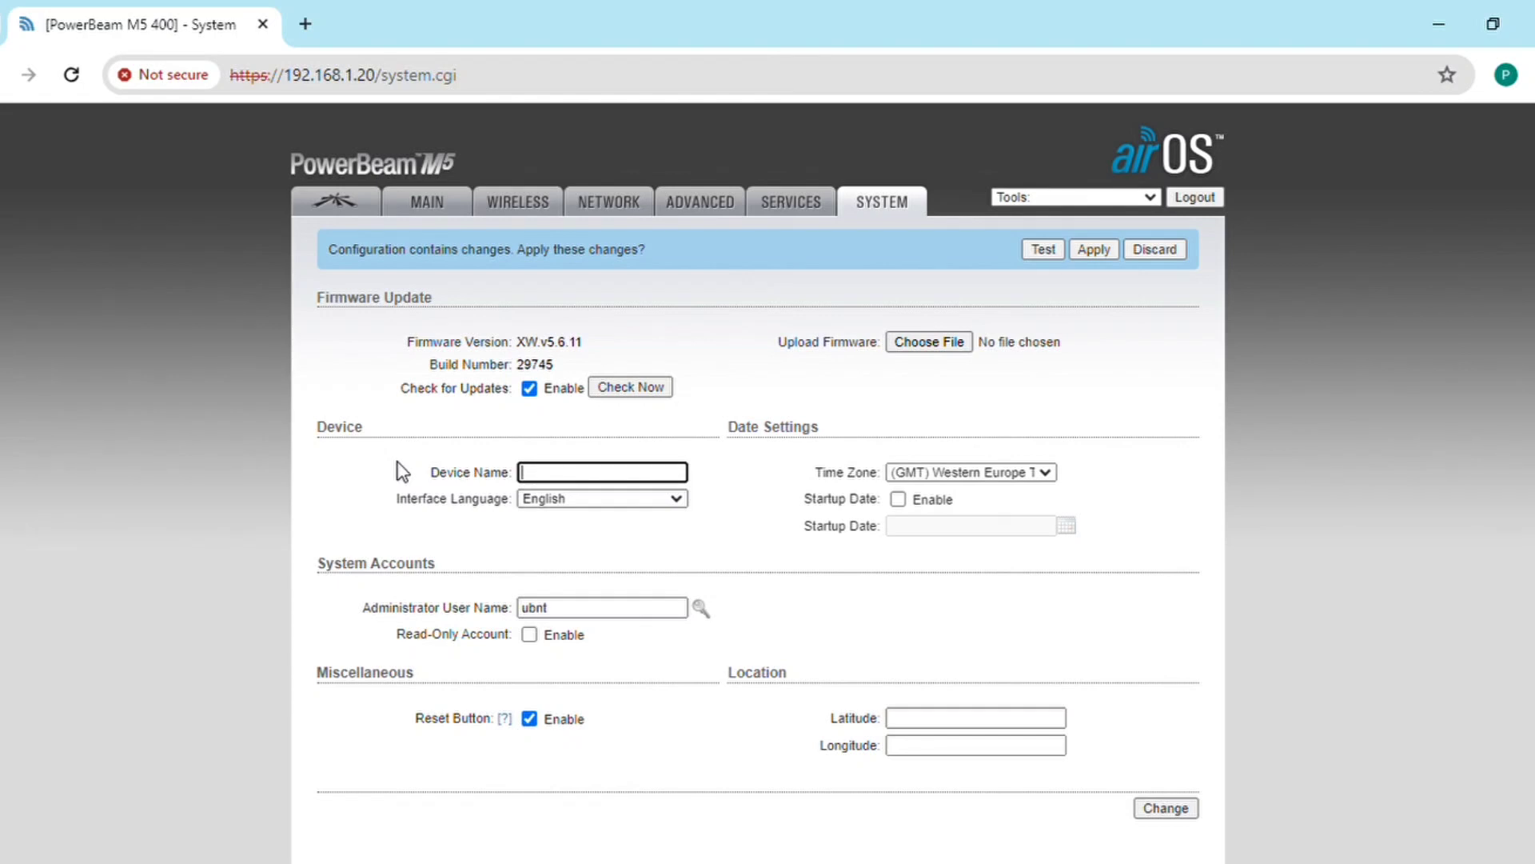
pyautogui.write('Udhyogbhavan Stati')
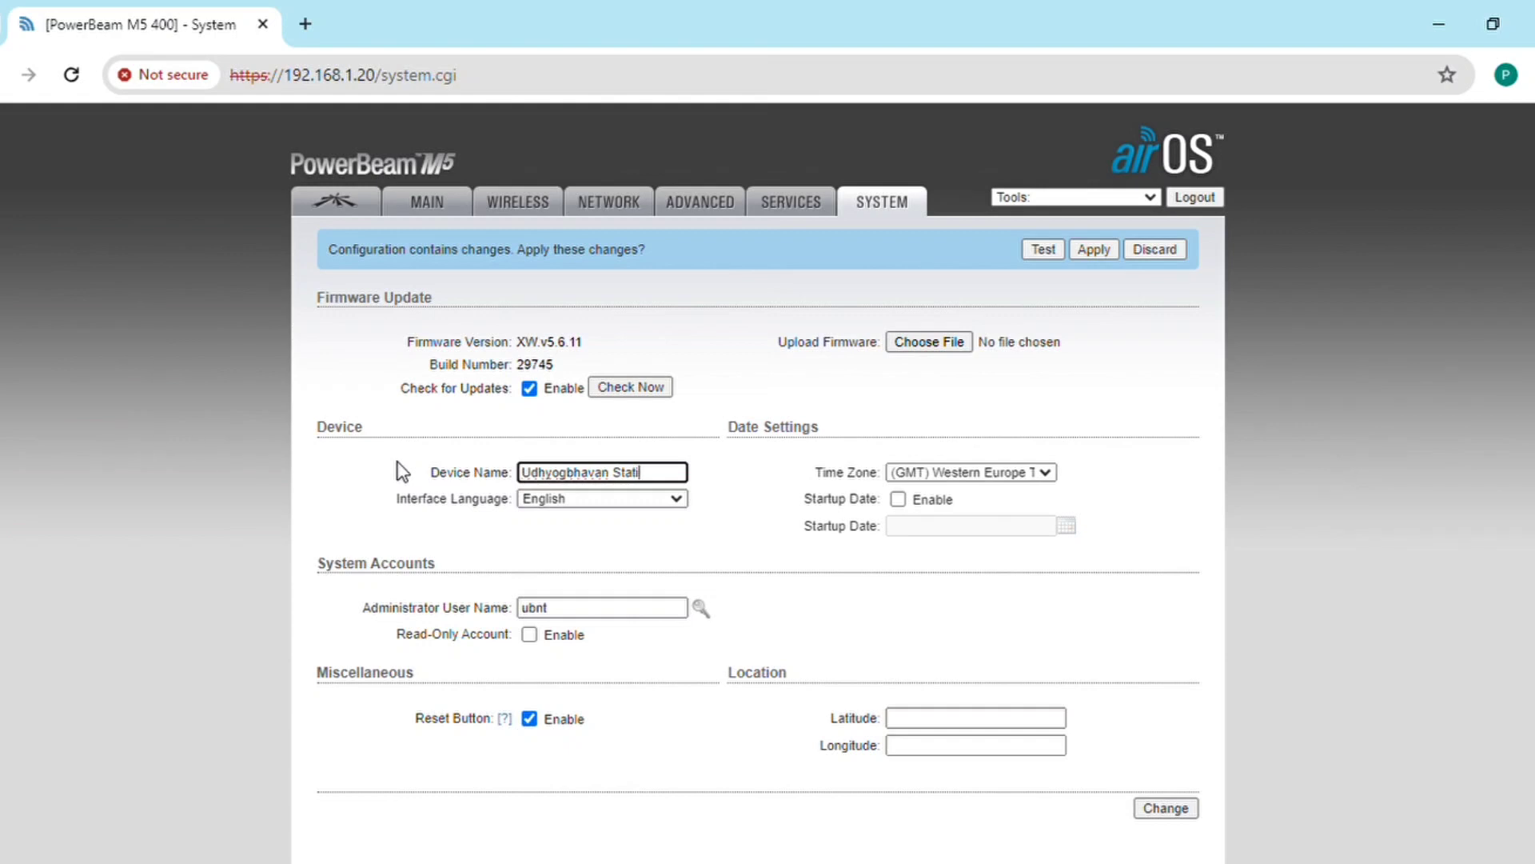
pyautogui.write('on')
pyautogui.click(532, 717)
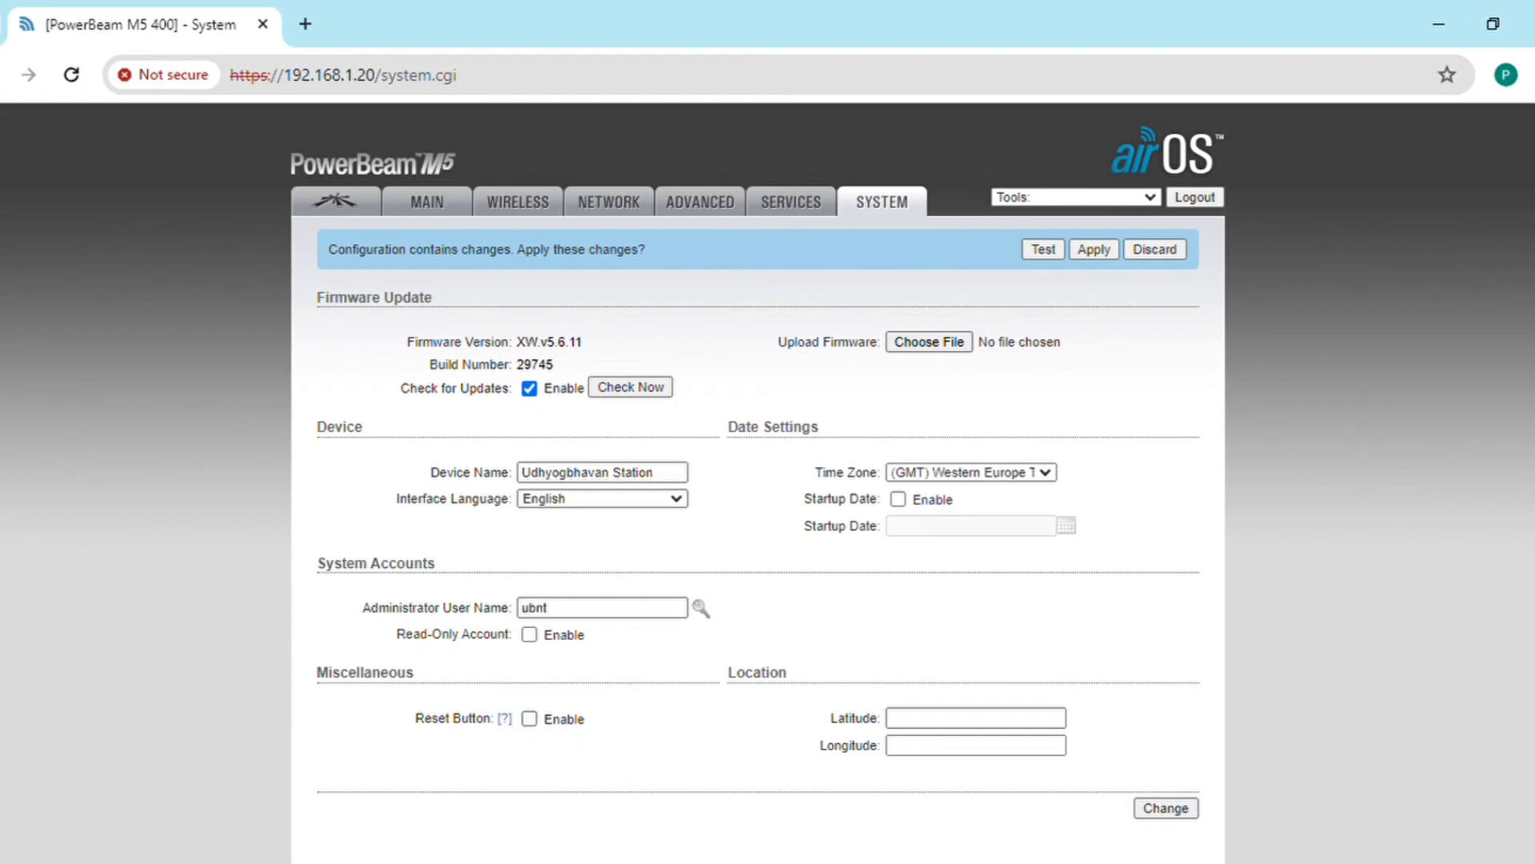
pyautogui.scroll(-3, 768, 480)
pyautogui.click(1168, 618)
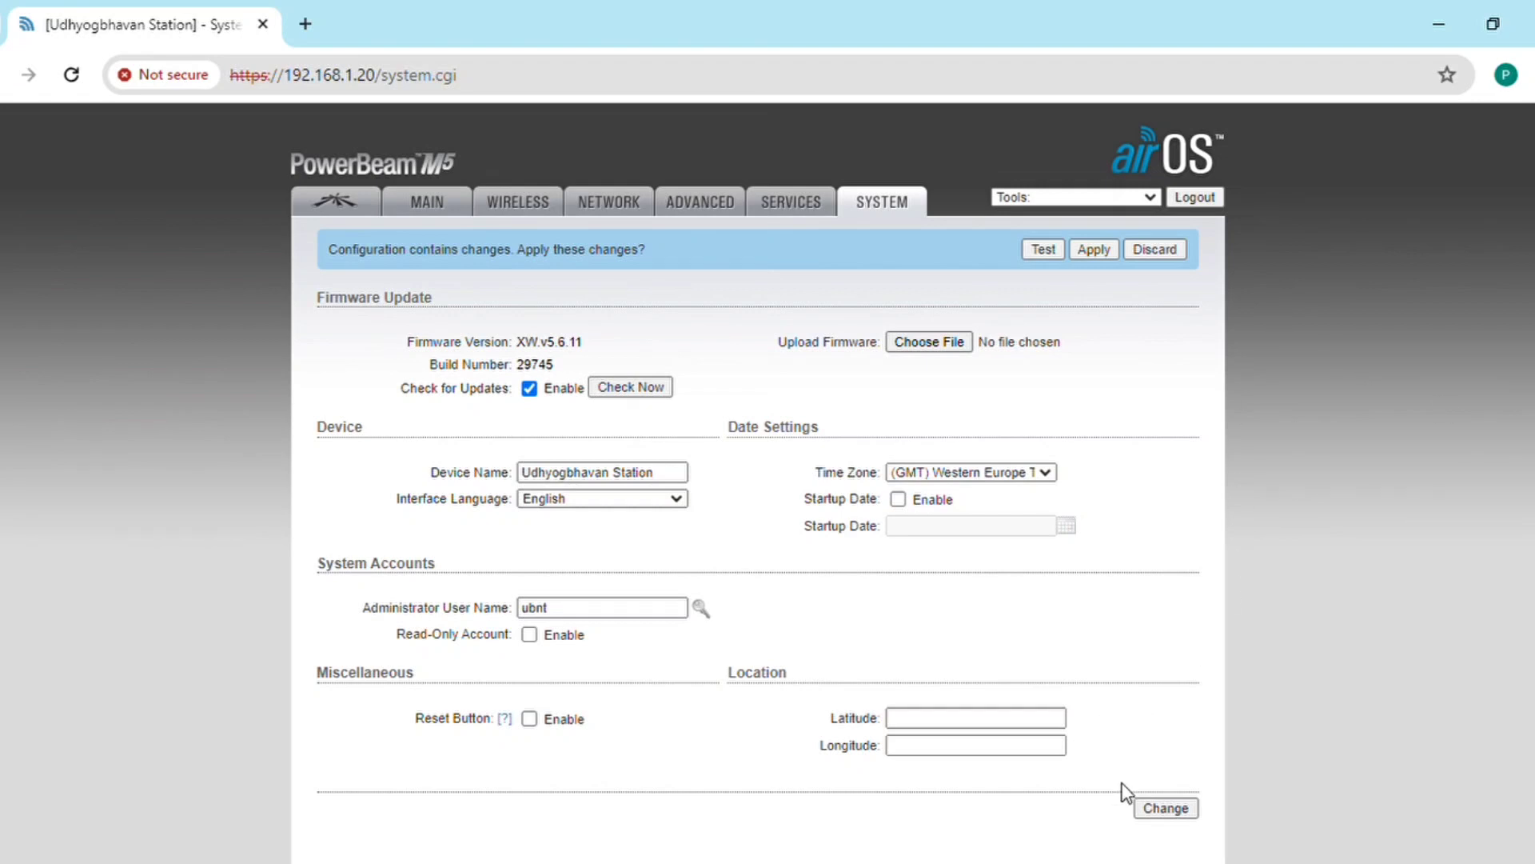
pyautogui.click(1151, 809)
# Step: Set airMAX Priority to High, save it, and apply all pending configuration changes
pyautogui.click(351, 205)
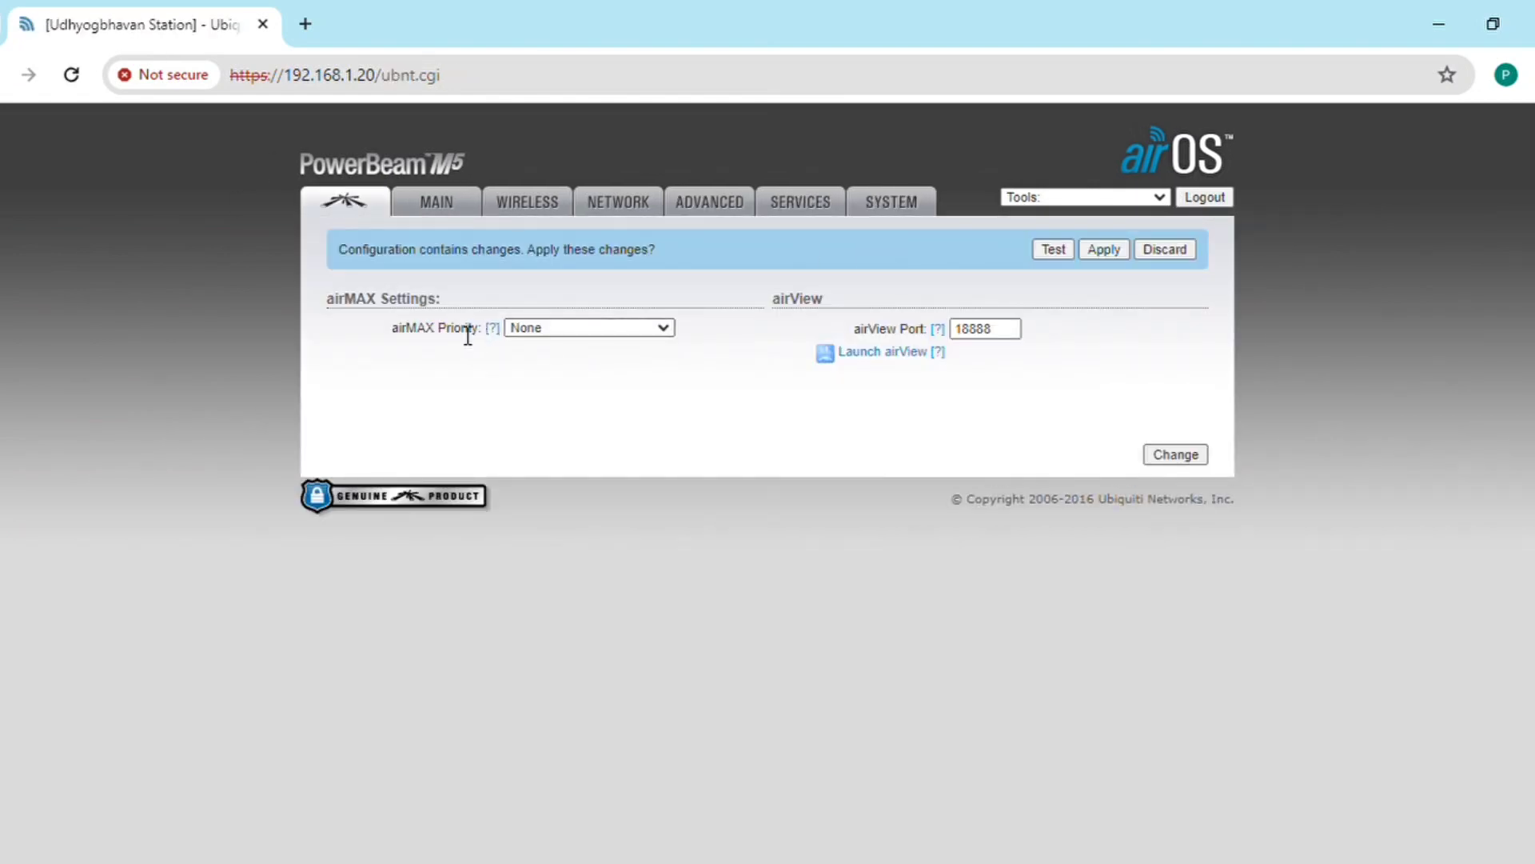
pyautogui.moveTo(390, 325); pyautogui.dragTo(492, 332)
pyautogui.click(527, 348)
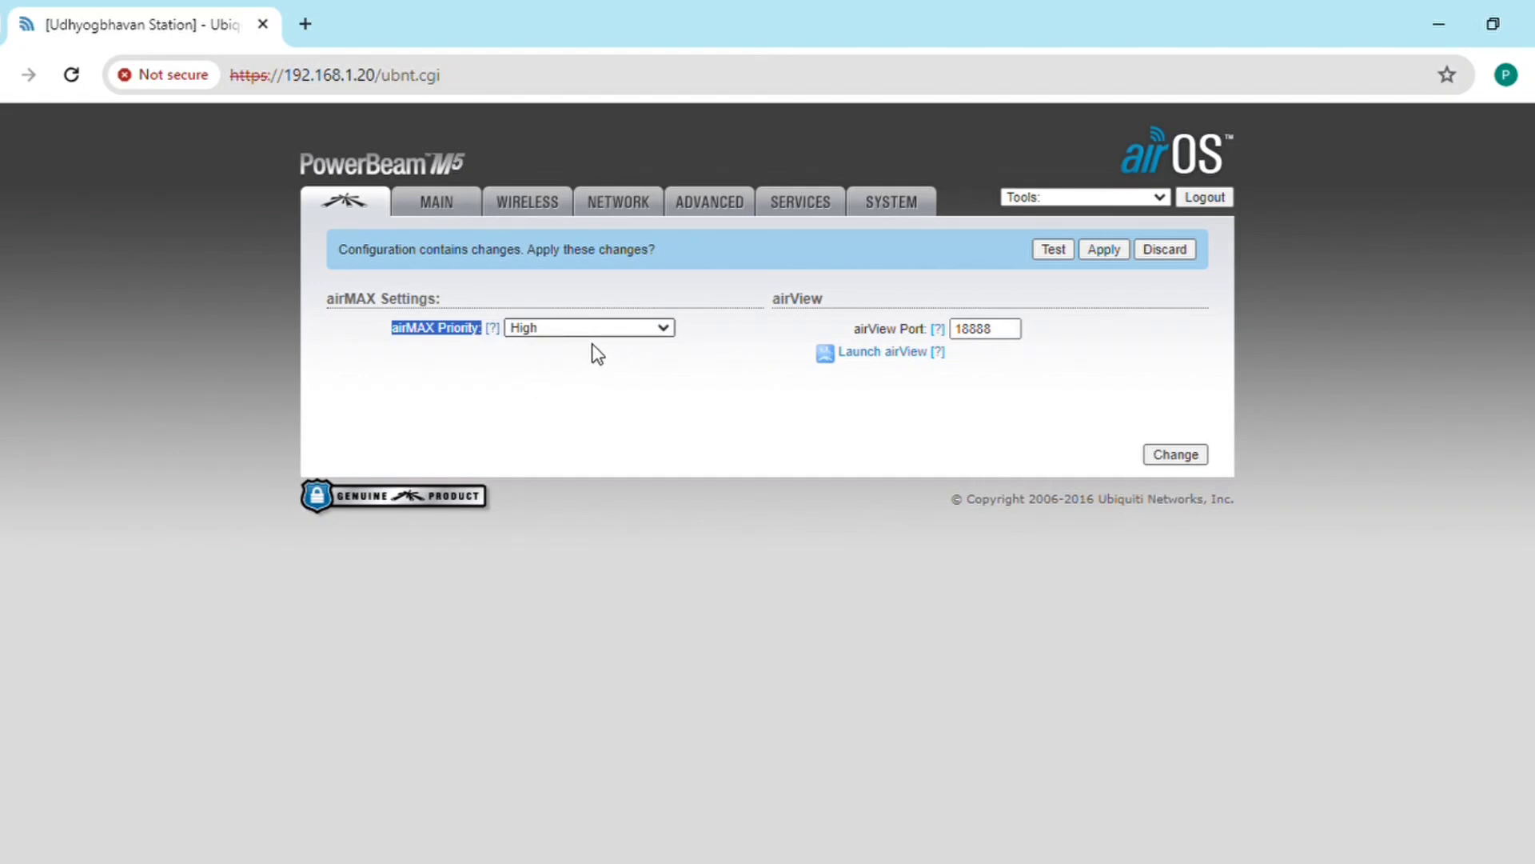
pyautogui.click(1187, 460)
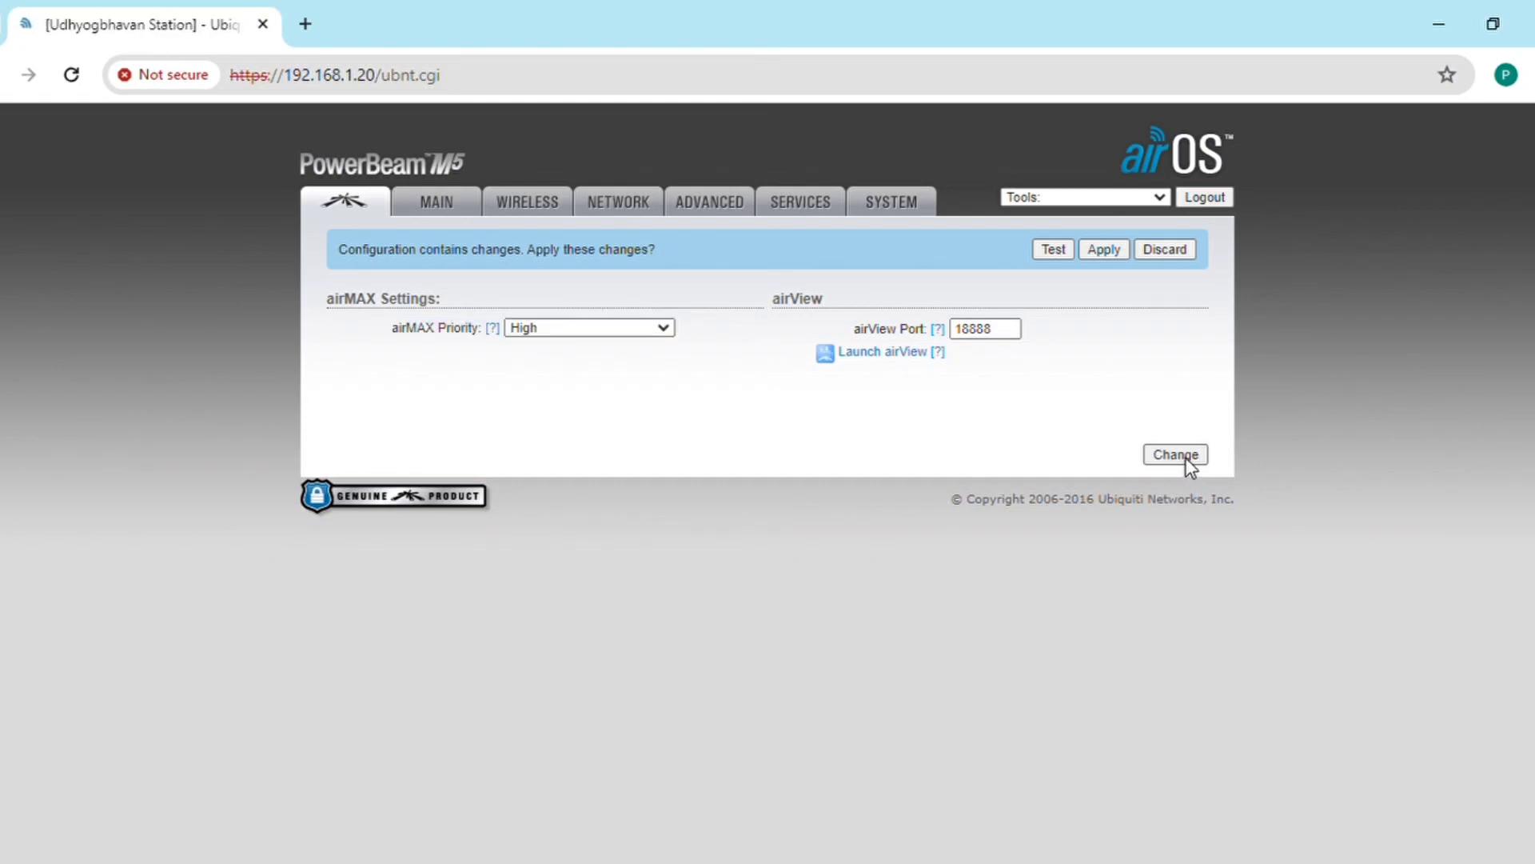
pyautogui.click(1103, 253)
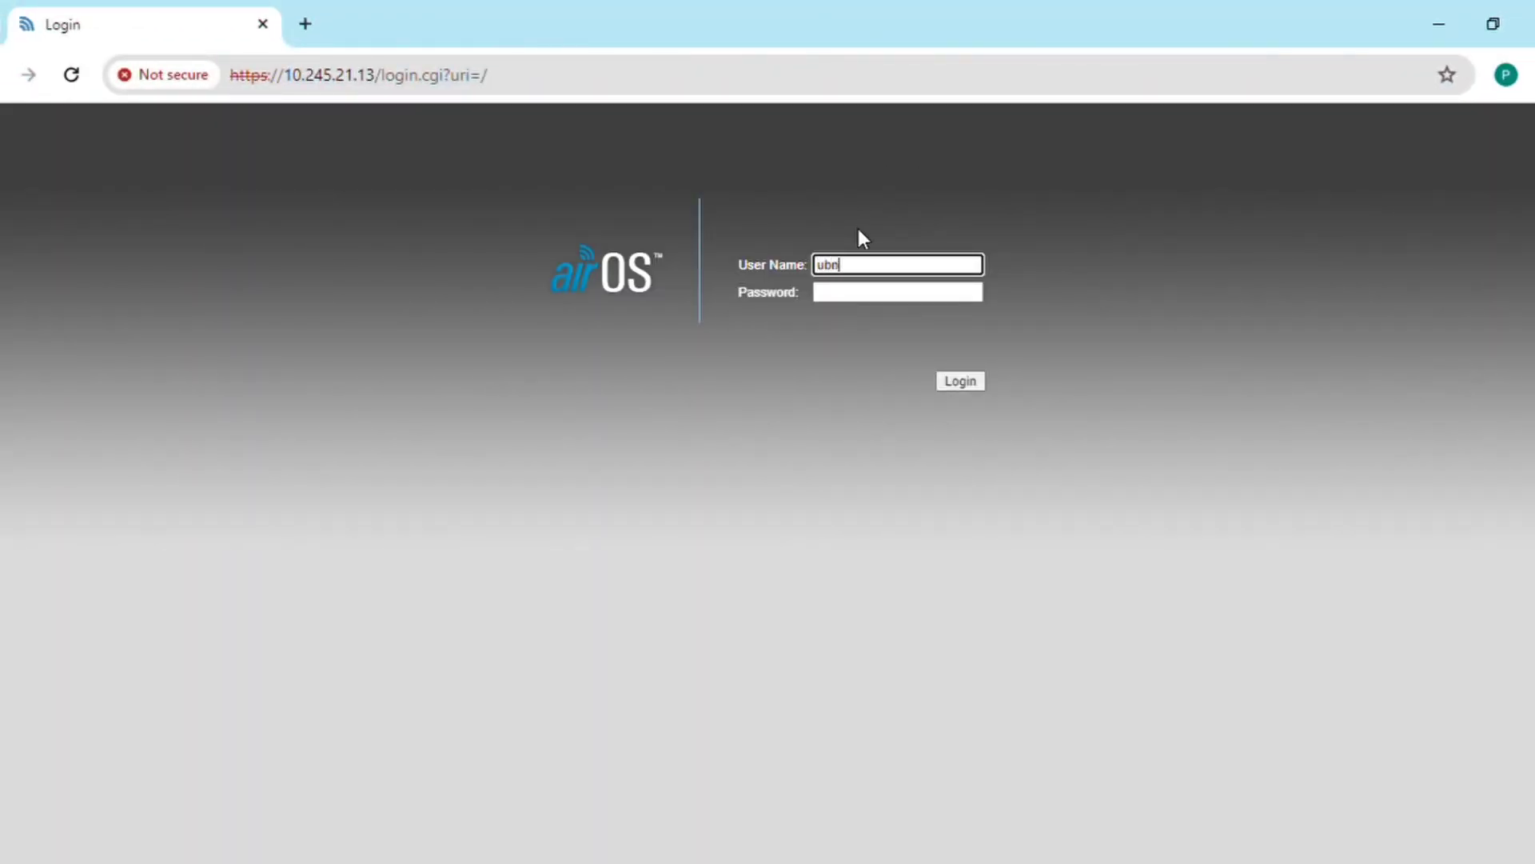
# Step: Log back in at 10.245.21.13 with the device credentials, correcting a mistyped password
pyautogui.press('Tab')
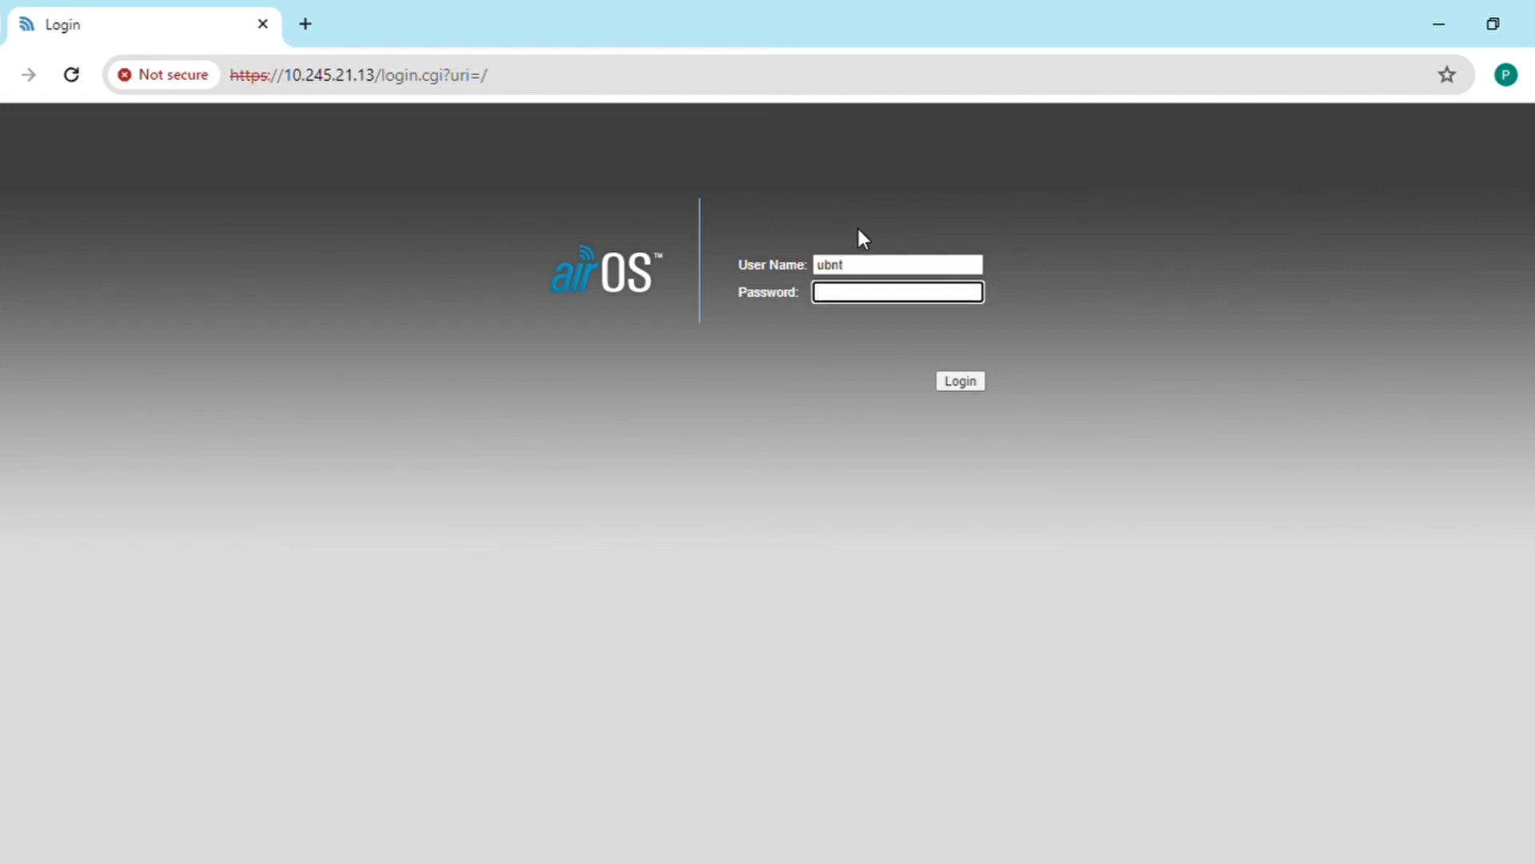
pyautogui.write('ub••••••')
pyautogui.press('BackSpace')
pyautogui.press('BackSpace')
pyautogui.press('BackSpace')
pyautogui.press('BackSpace')
pyautogui.press('BackSpace')
pyautogui.press('BackSpace')
pyautogui.press('BackSpace')
pyautogui.press('BackSpace')
pyautogui.write('•••••••••')
pyautogui.press('Return')
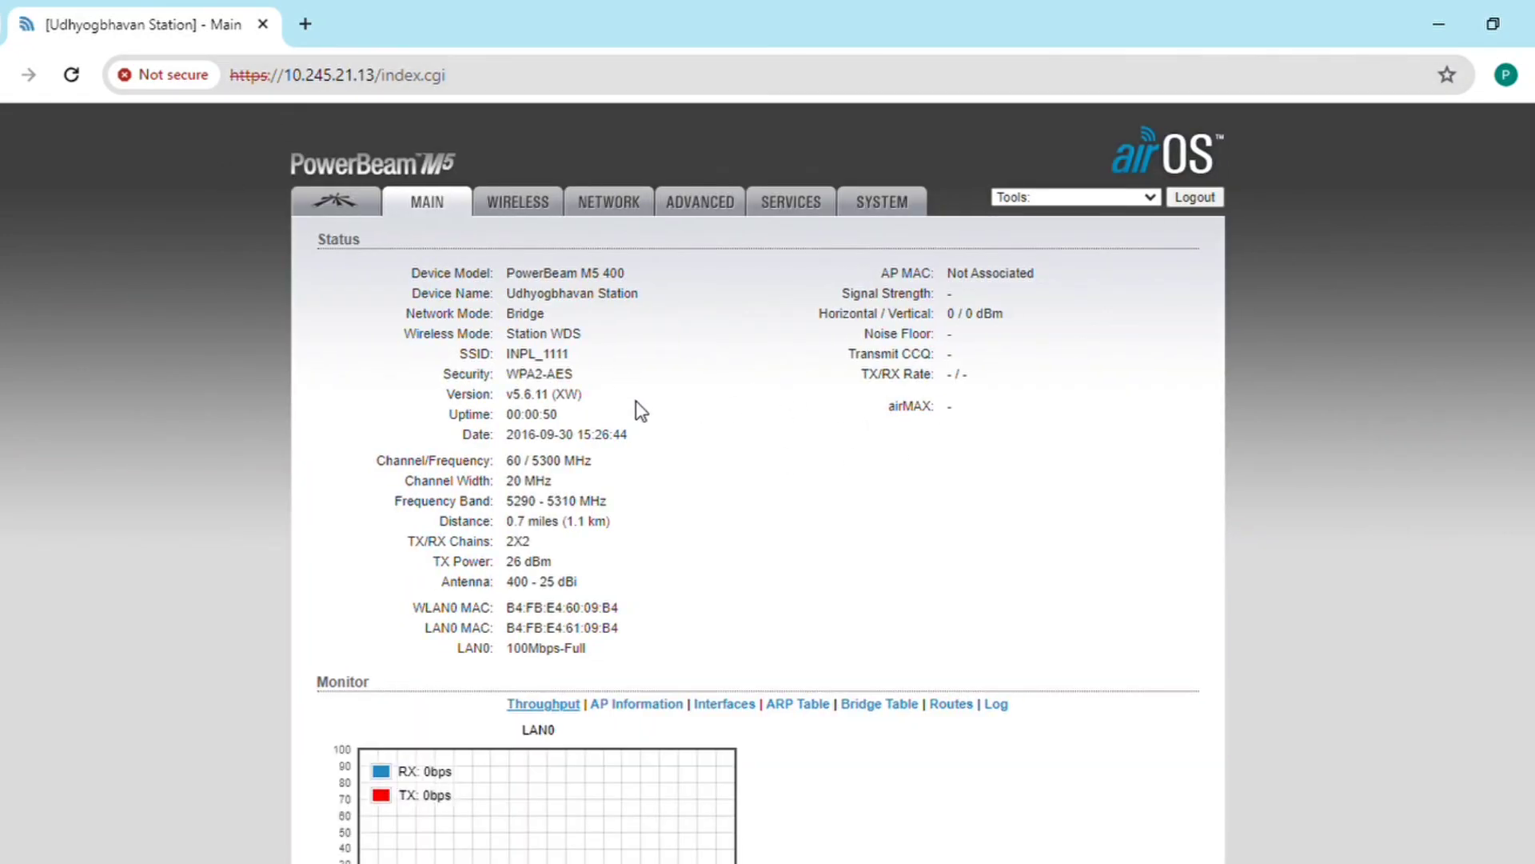
# Step: Review the Wireless page and return to Main, where the station shows linked at -35 dBm, 216/162 Mbps, 87% airMAX quality
pyautogui.click(517, 210)
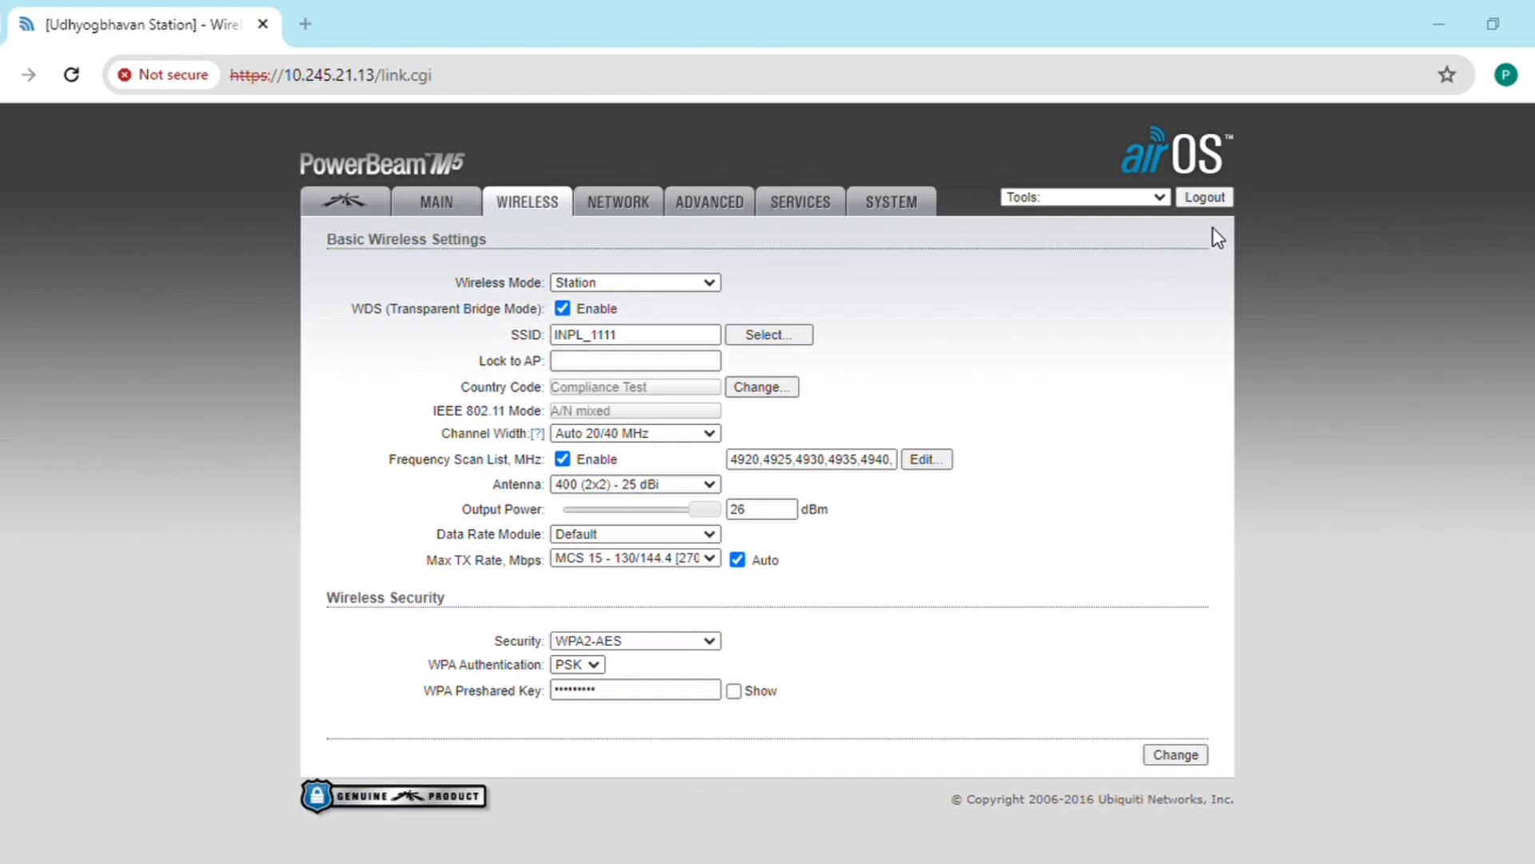
pyautogui.click(434, 223)
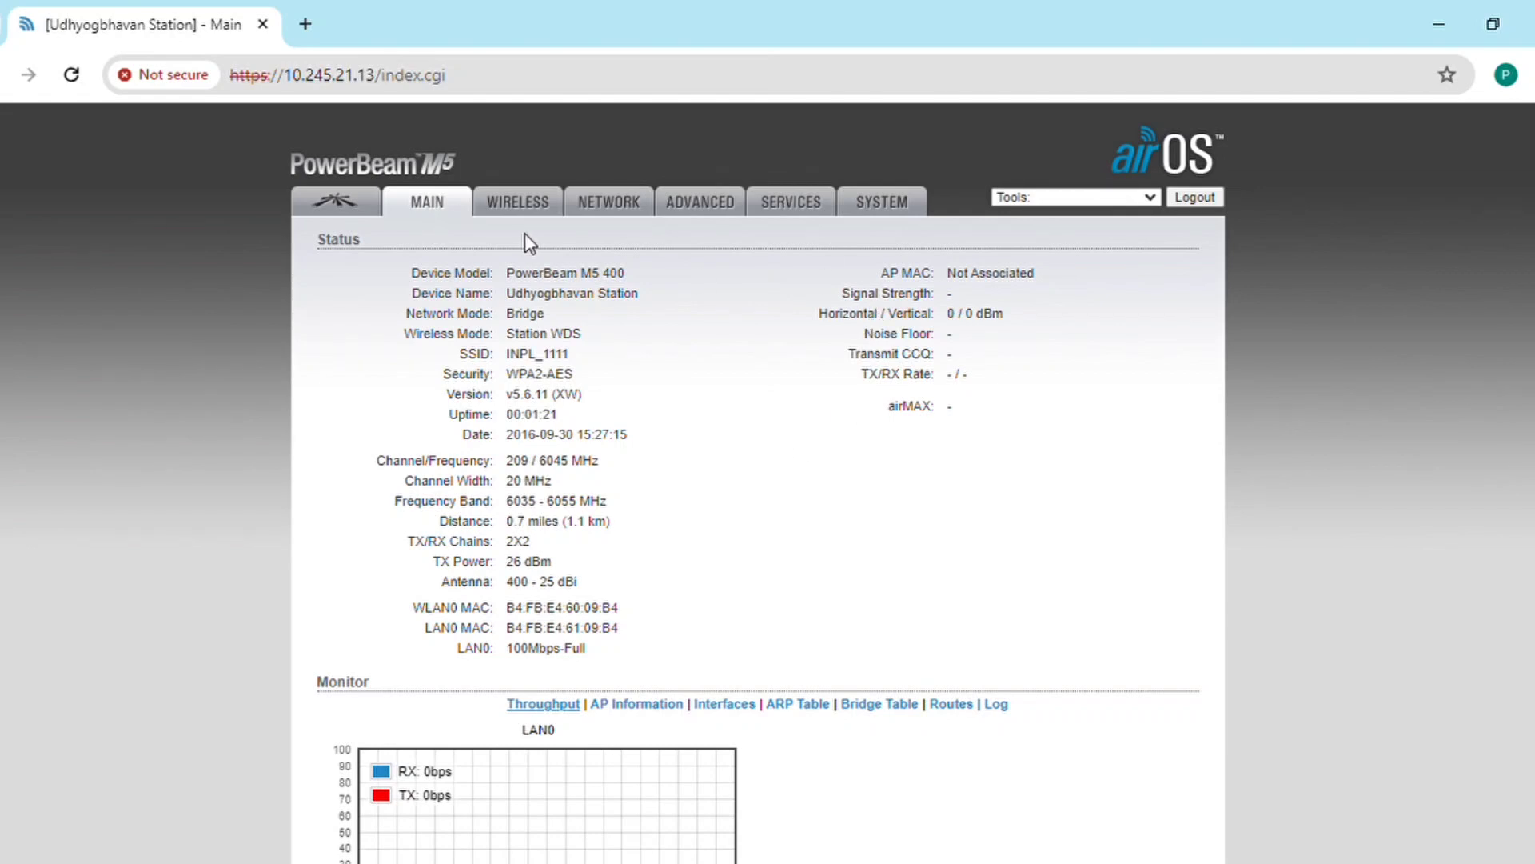
pyautogui.click(519, 210)
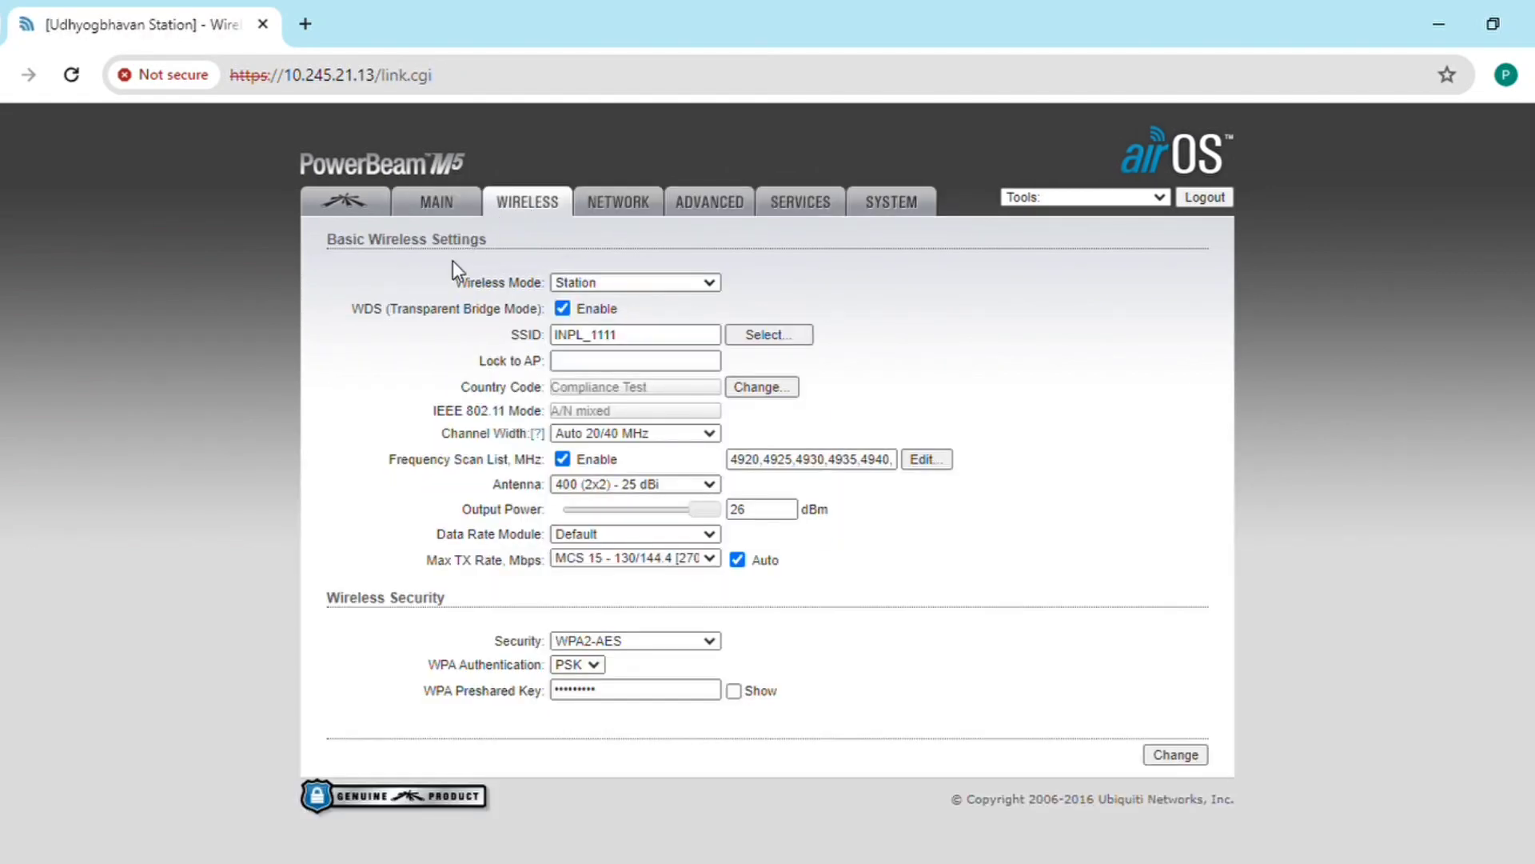
pyautogui.click(409, 206)
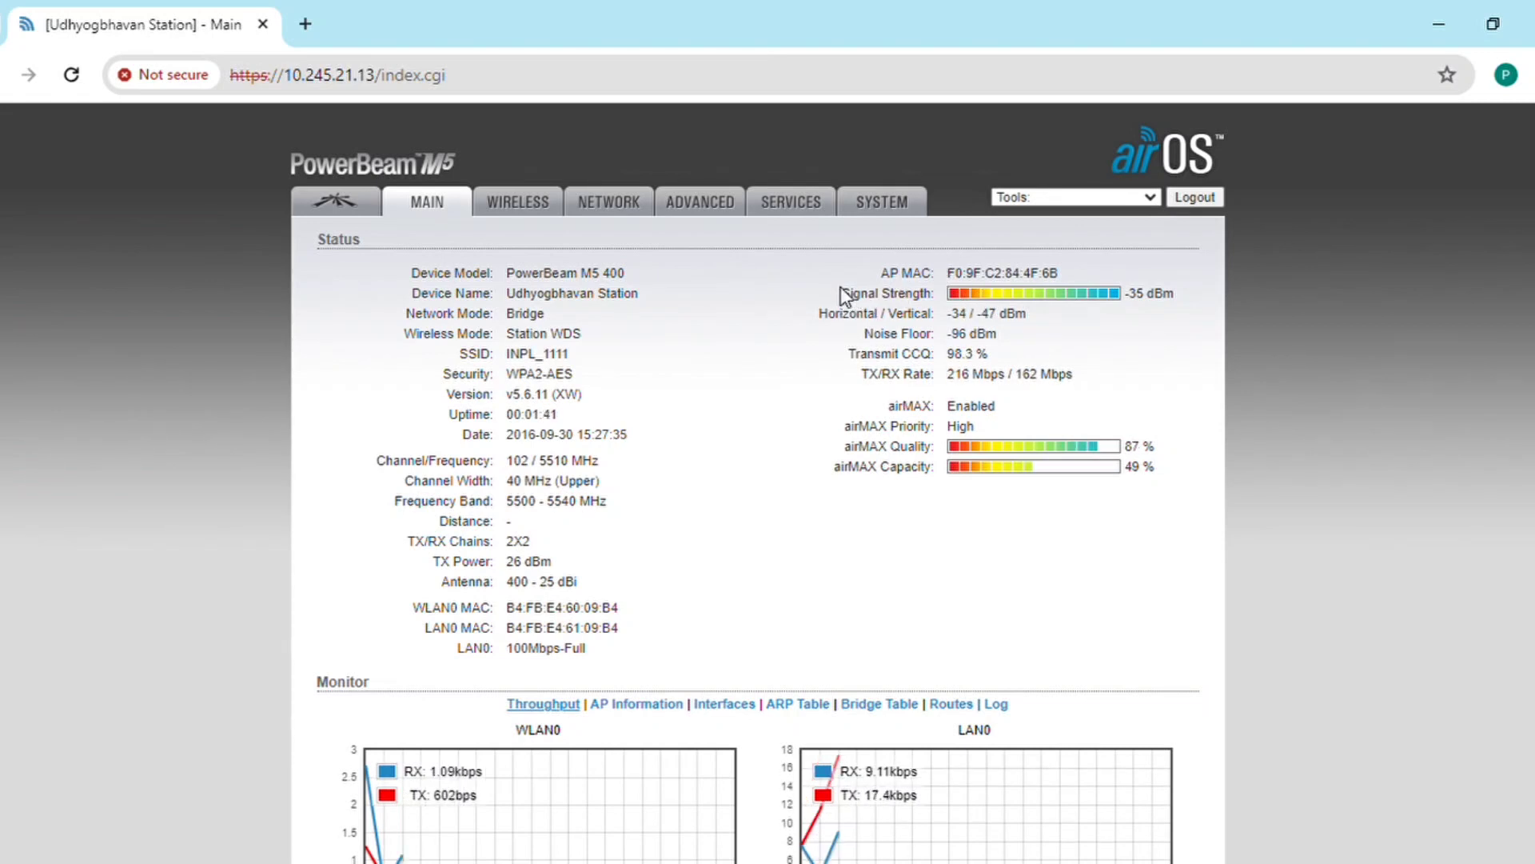
pyautogui.moveTo(840, 293); pyautogui.dragTo(960, 294)
pyautogui.moveTo(1115, 302); pyautogui.dragTo(1175, 299)
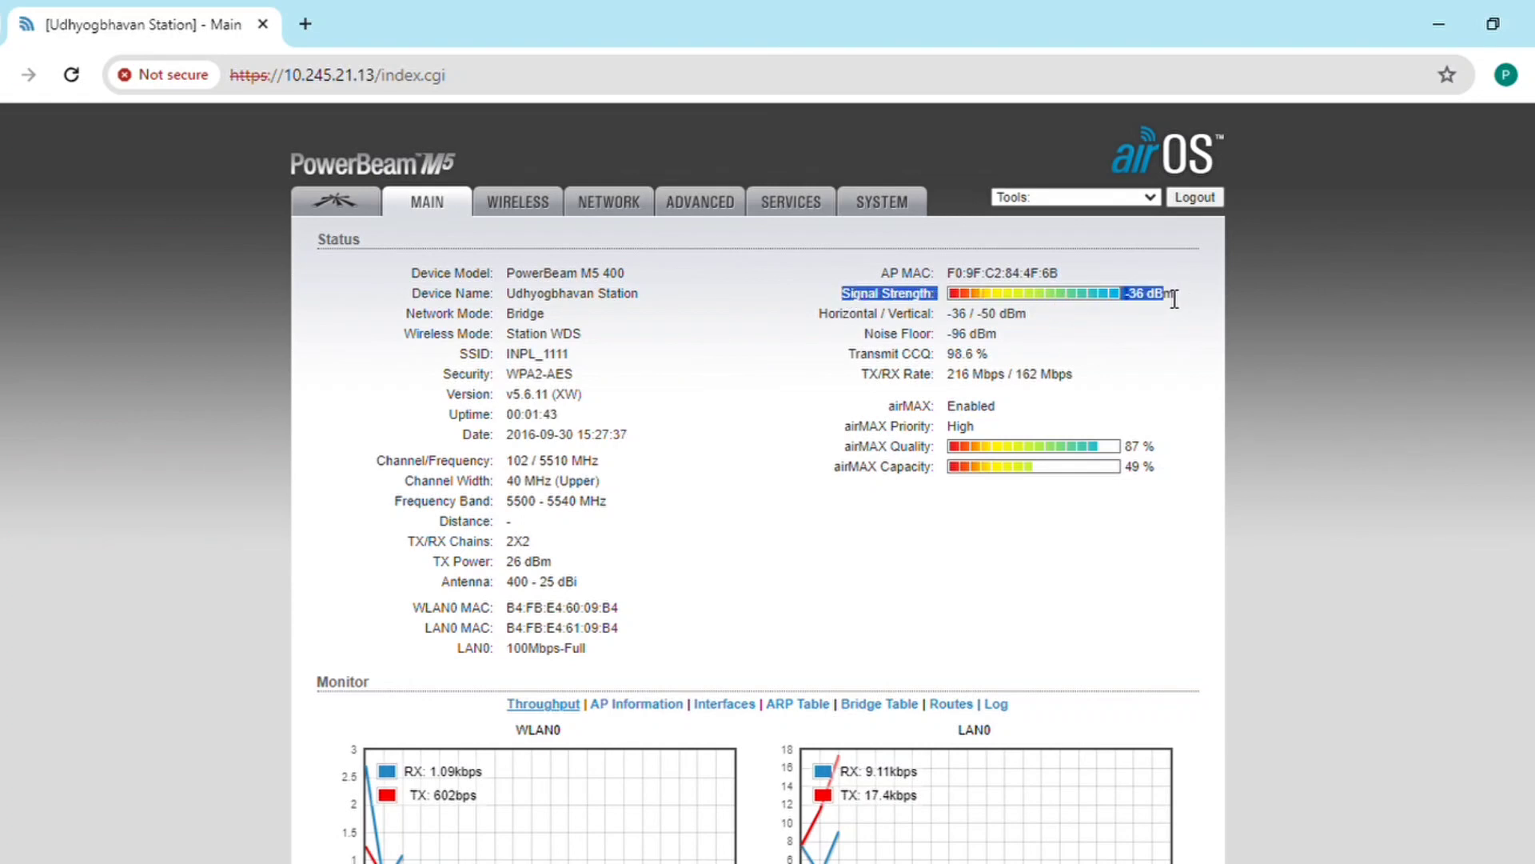
pyautogui.click(1148, 321)
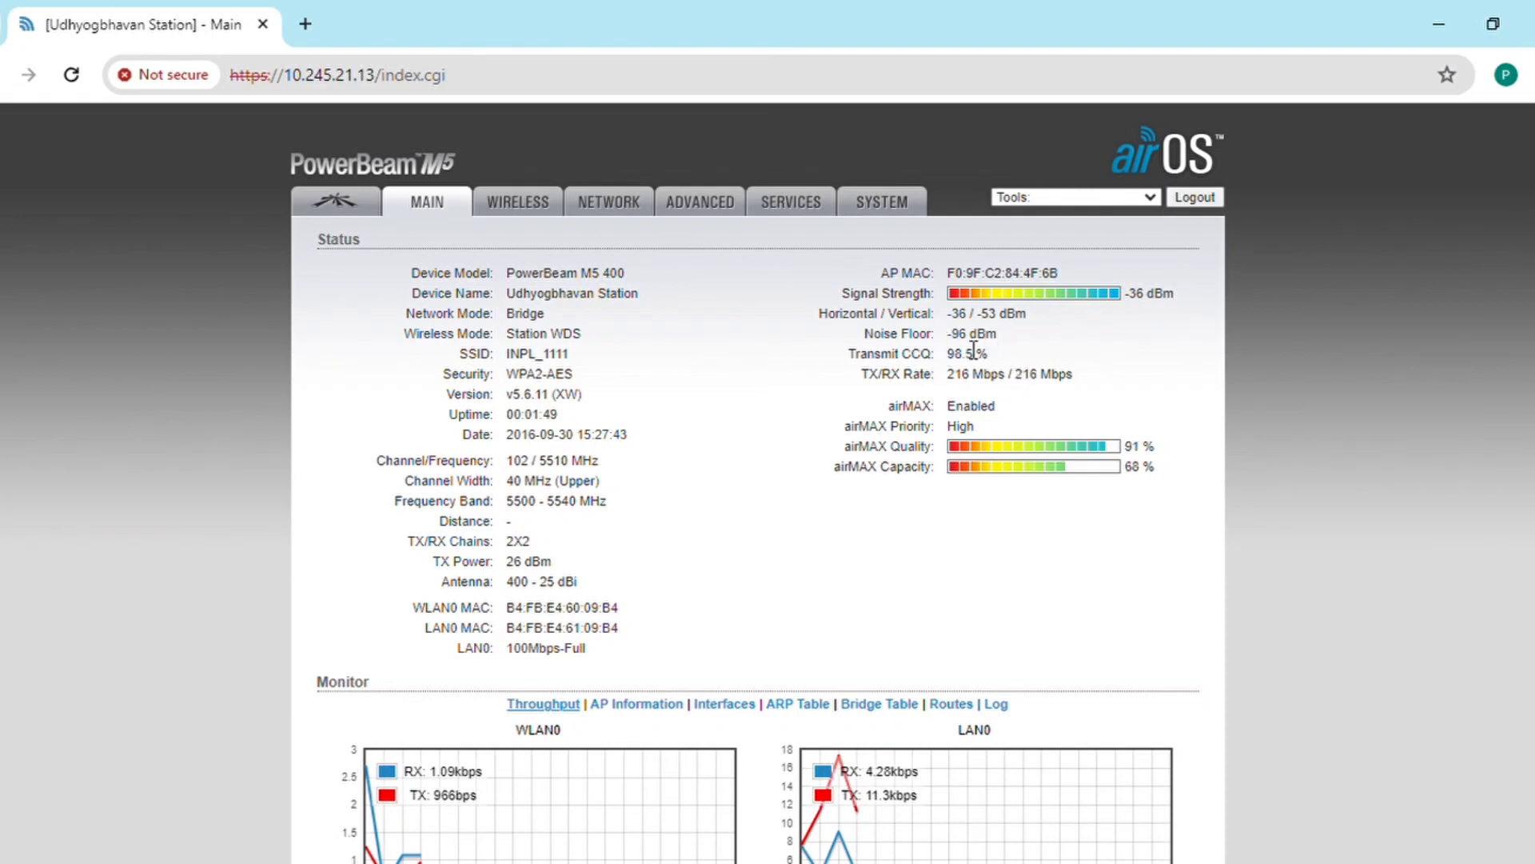
pyautogui.moveTo(848, 356); pyautogui.dragTo(990, 351)
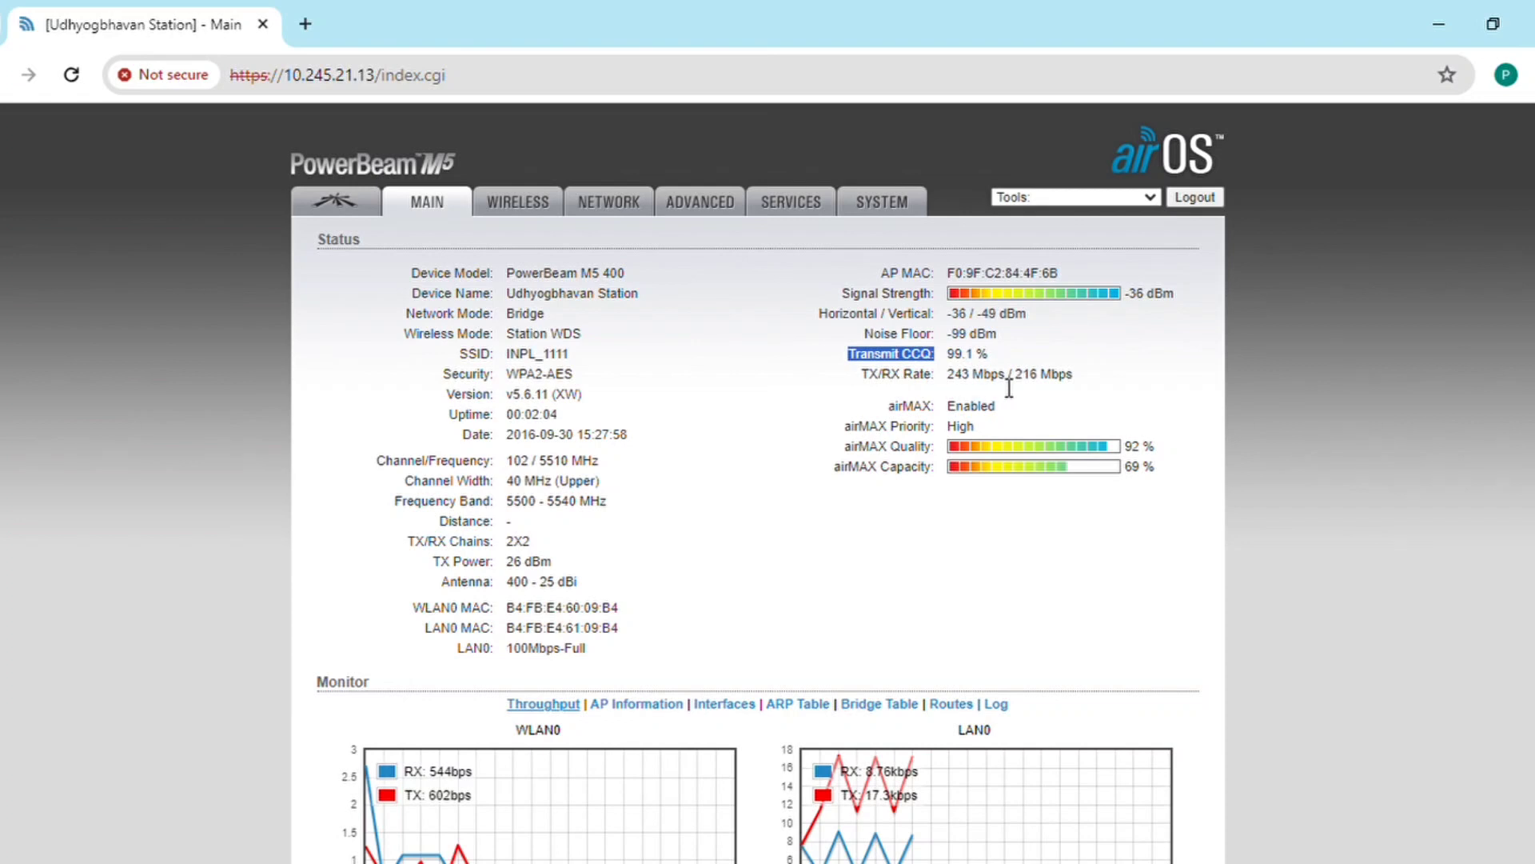
pyautogui.moveTo(944, 378); pyautogui.dragTo(1009, 387)
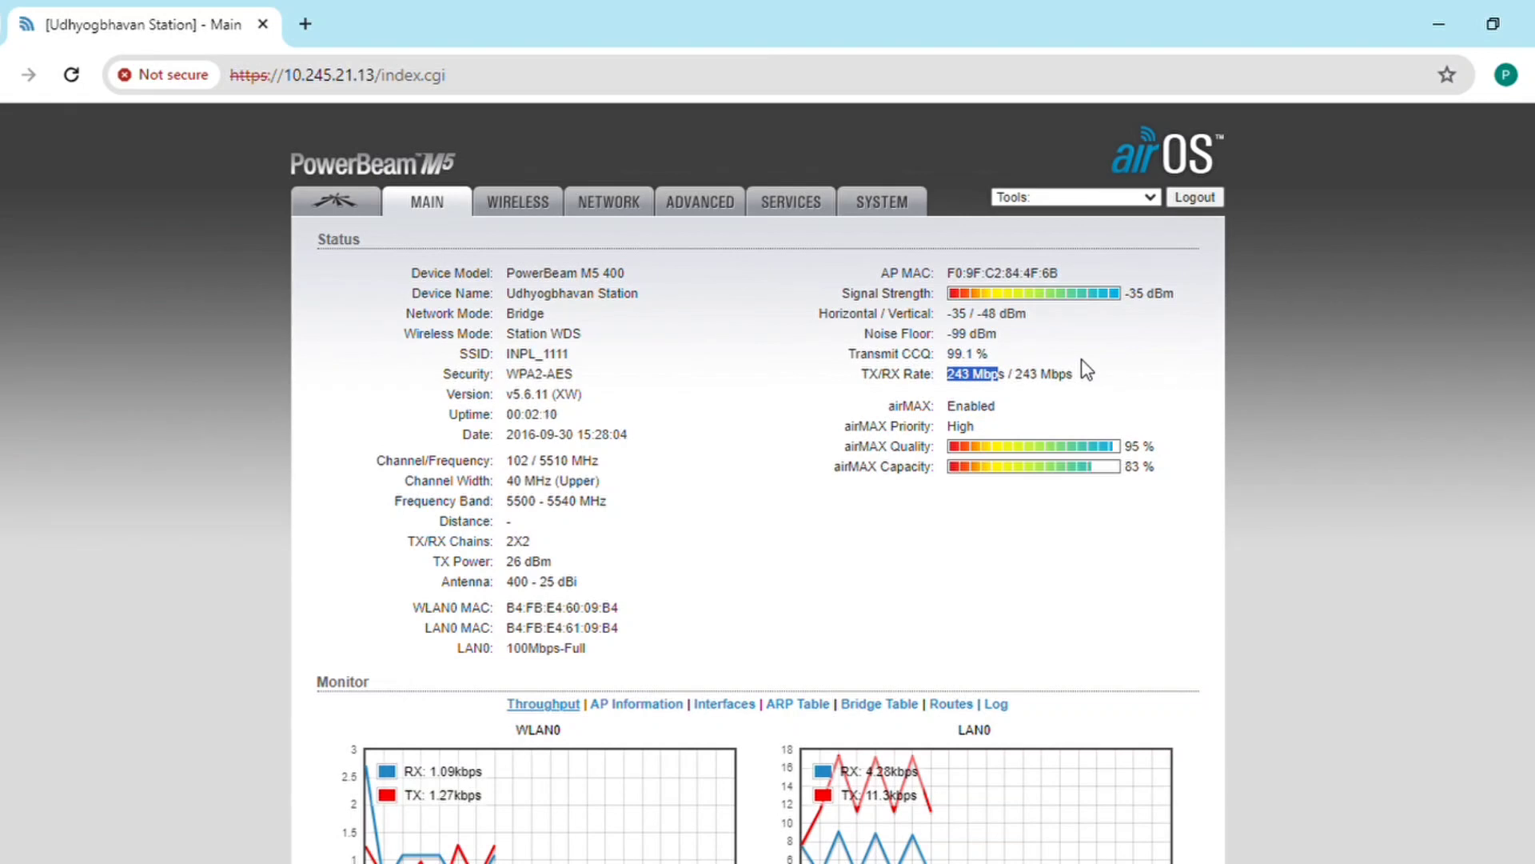
pyautogui.click(1019, 406)
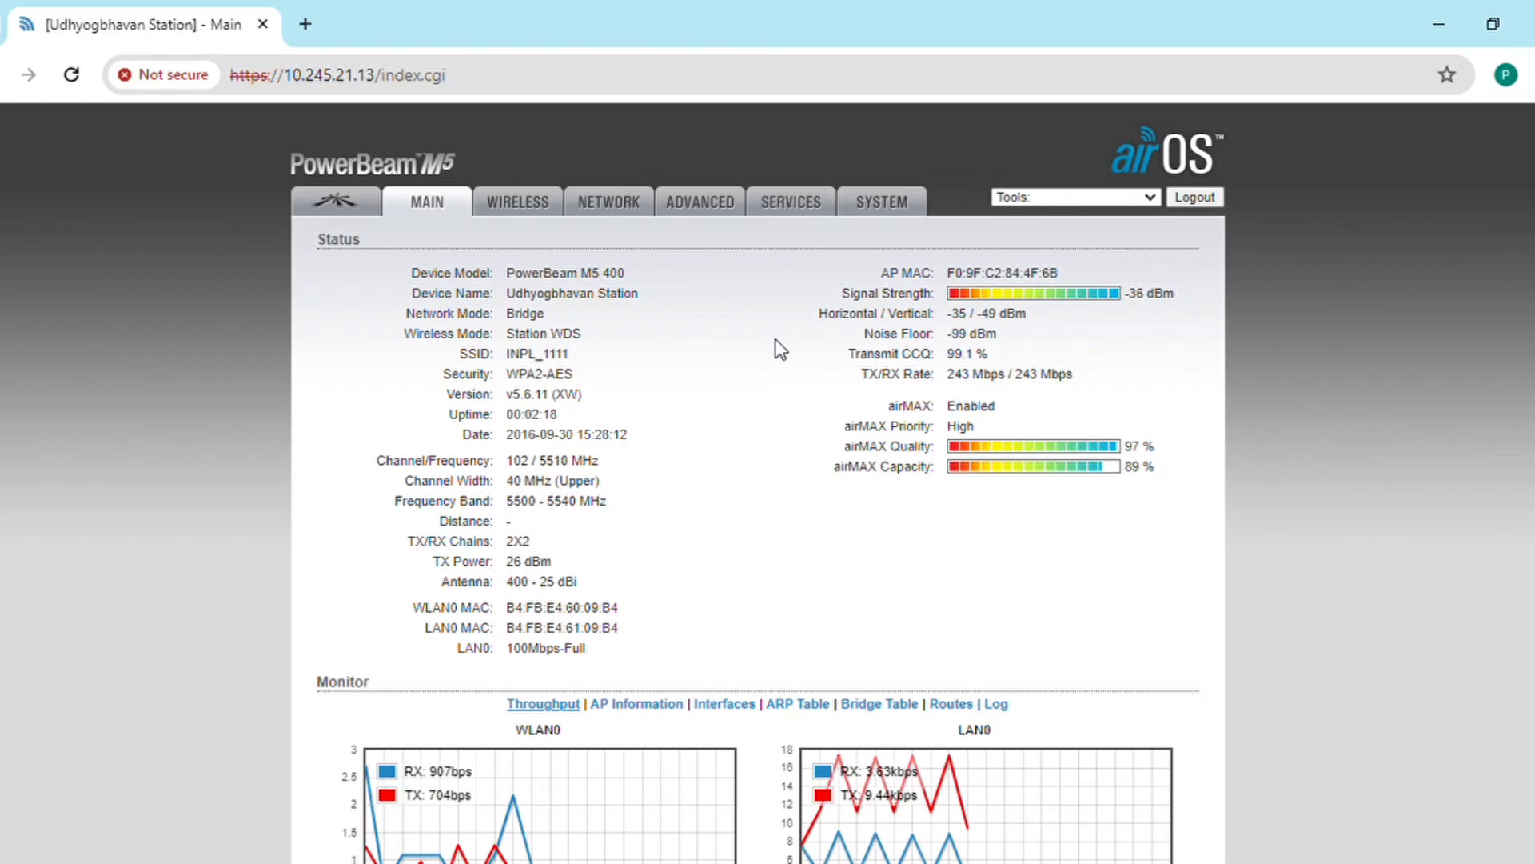
# Step: Load the INFOCITY AP at 10.245.21.12 in a new browser tab
pyautogui.click(312, 13)
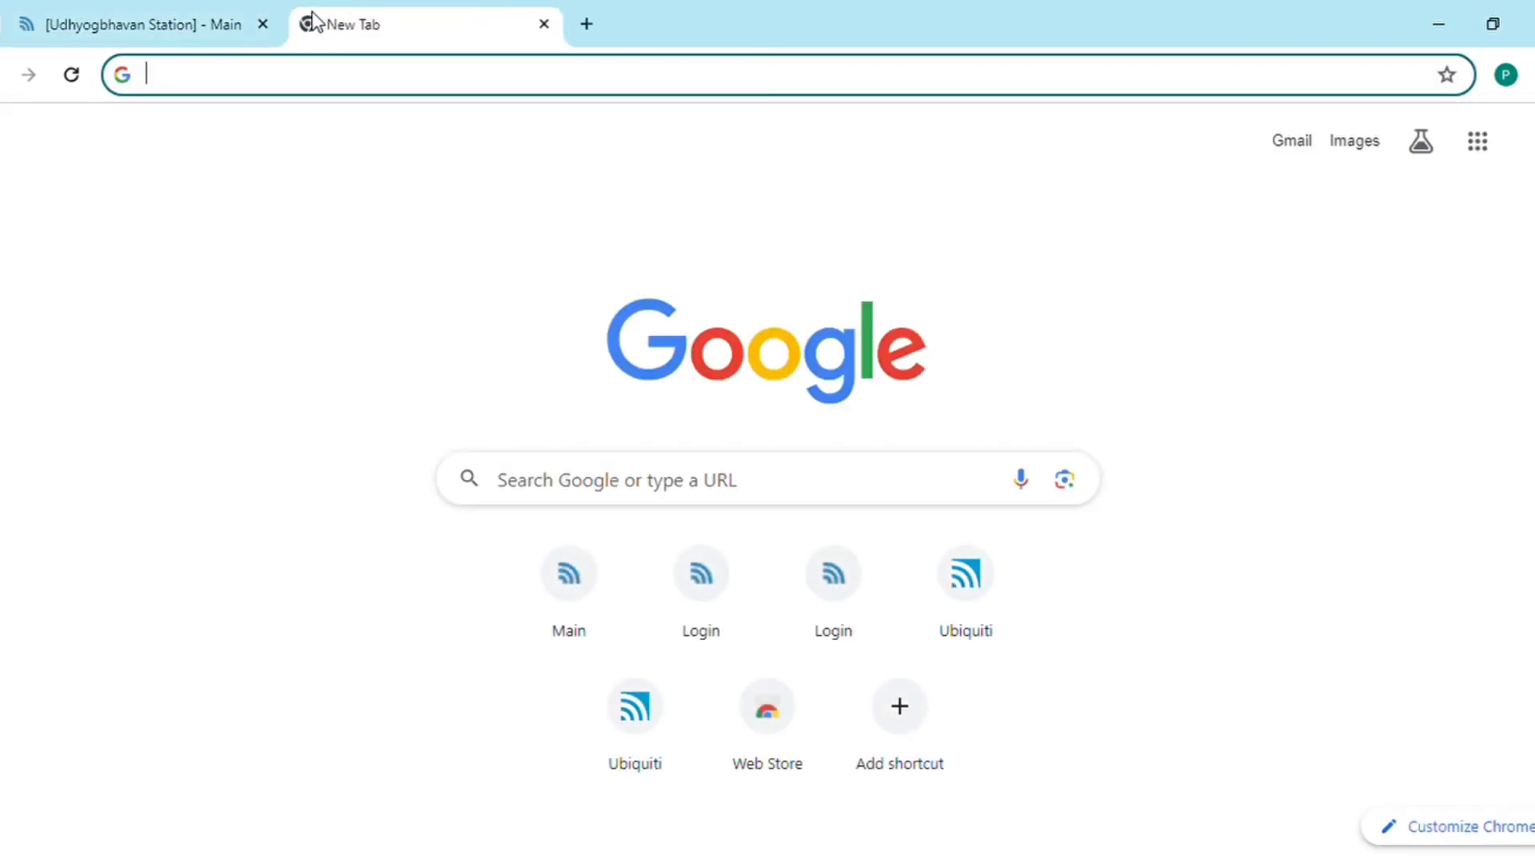
pyautogui.write('19')
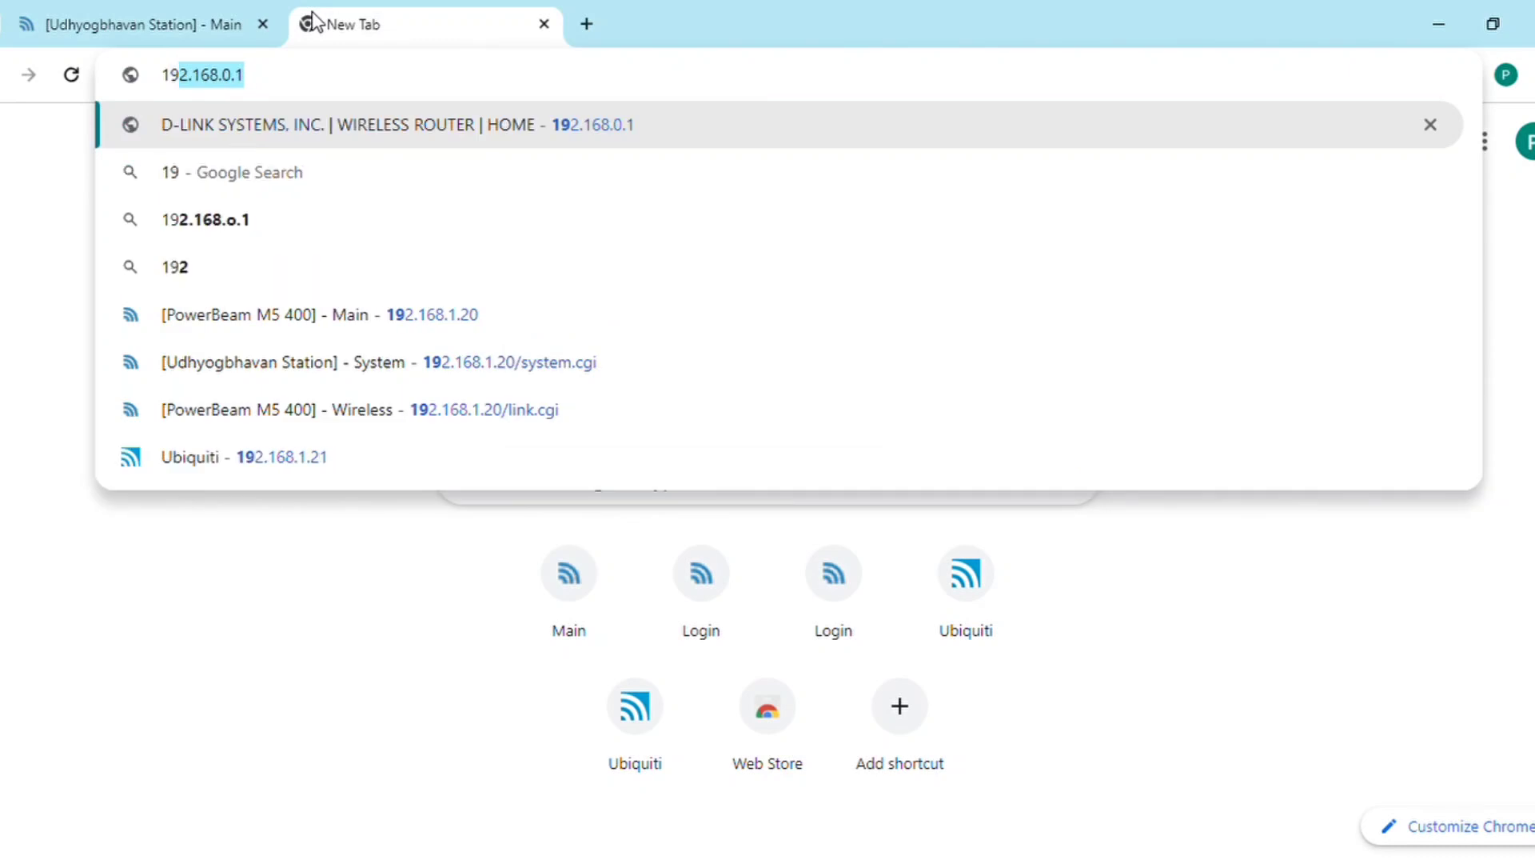
pyautogui.press('BackSpace')
pyautogui.write('1')
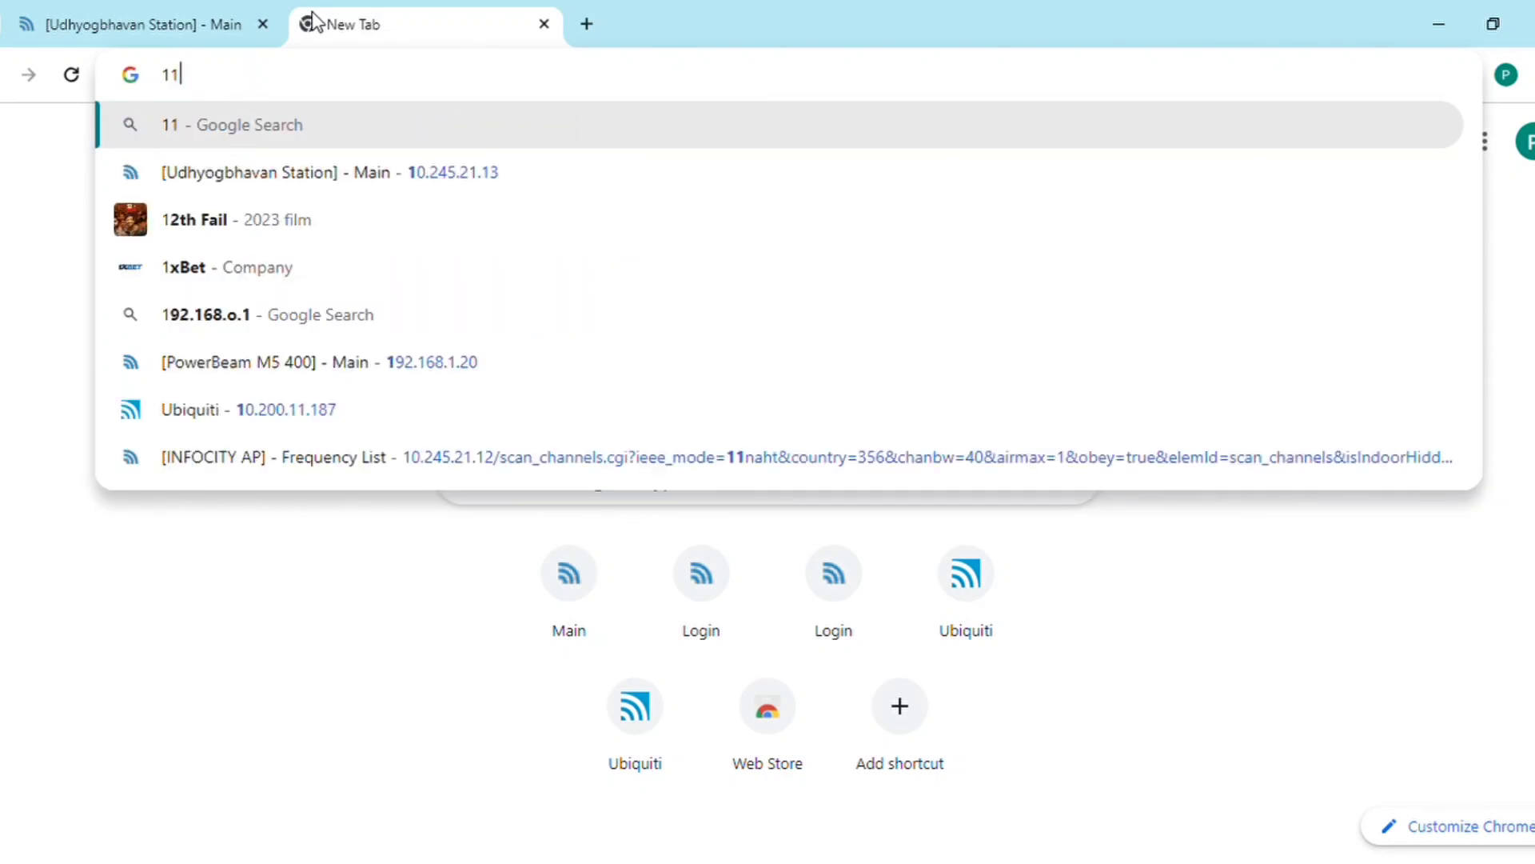
pyautogui.press('BackSpace')
pyautogui.write('0.')
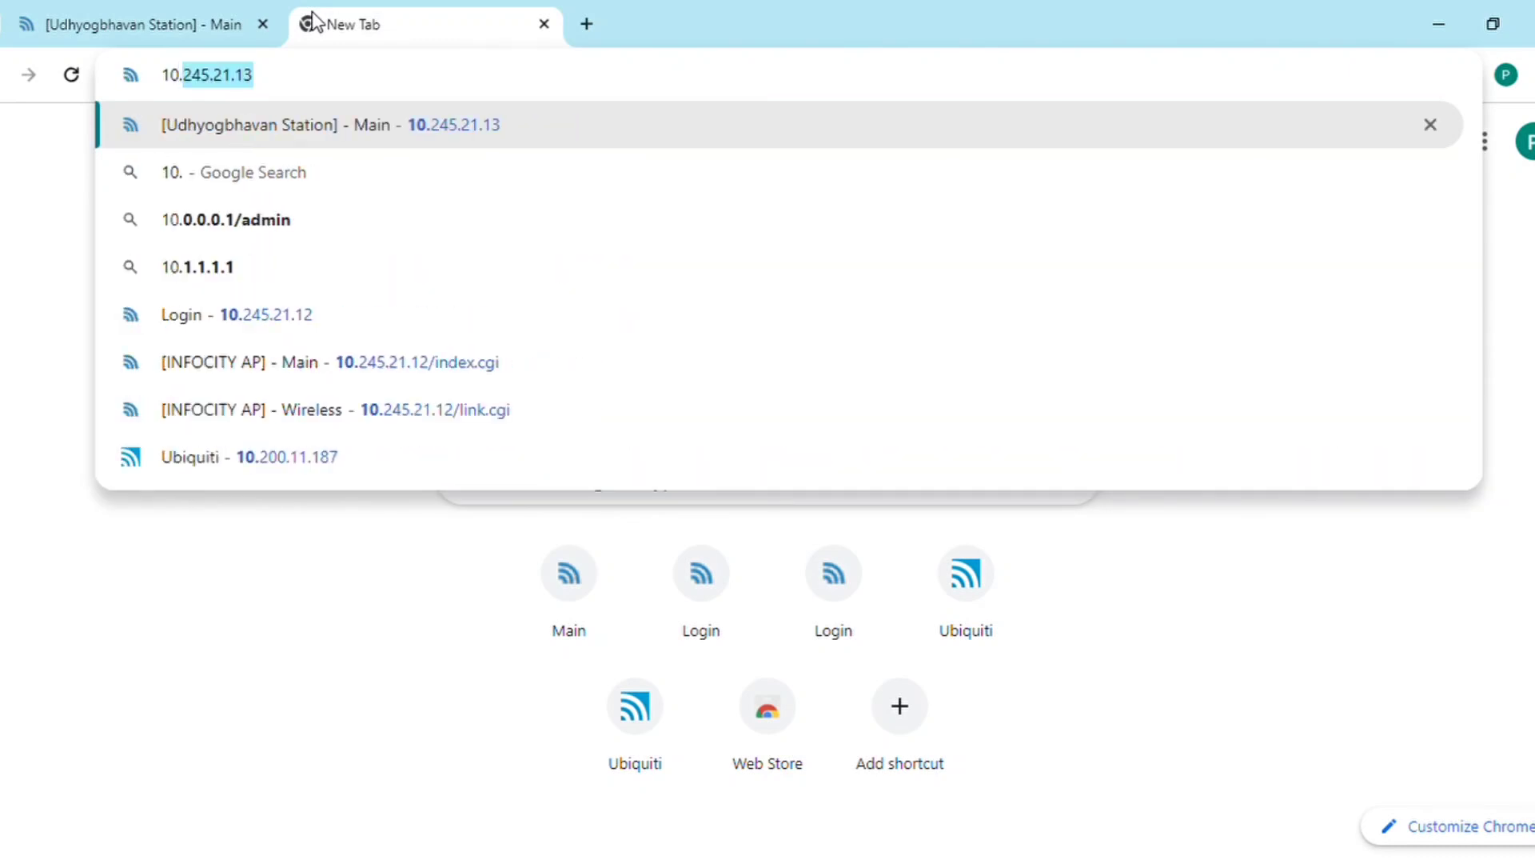
pyautogui.write('245.21.1')
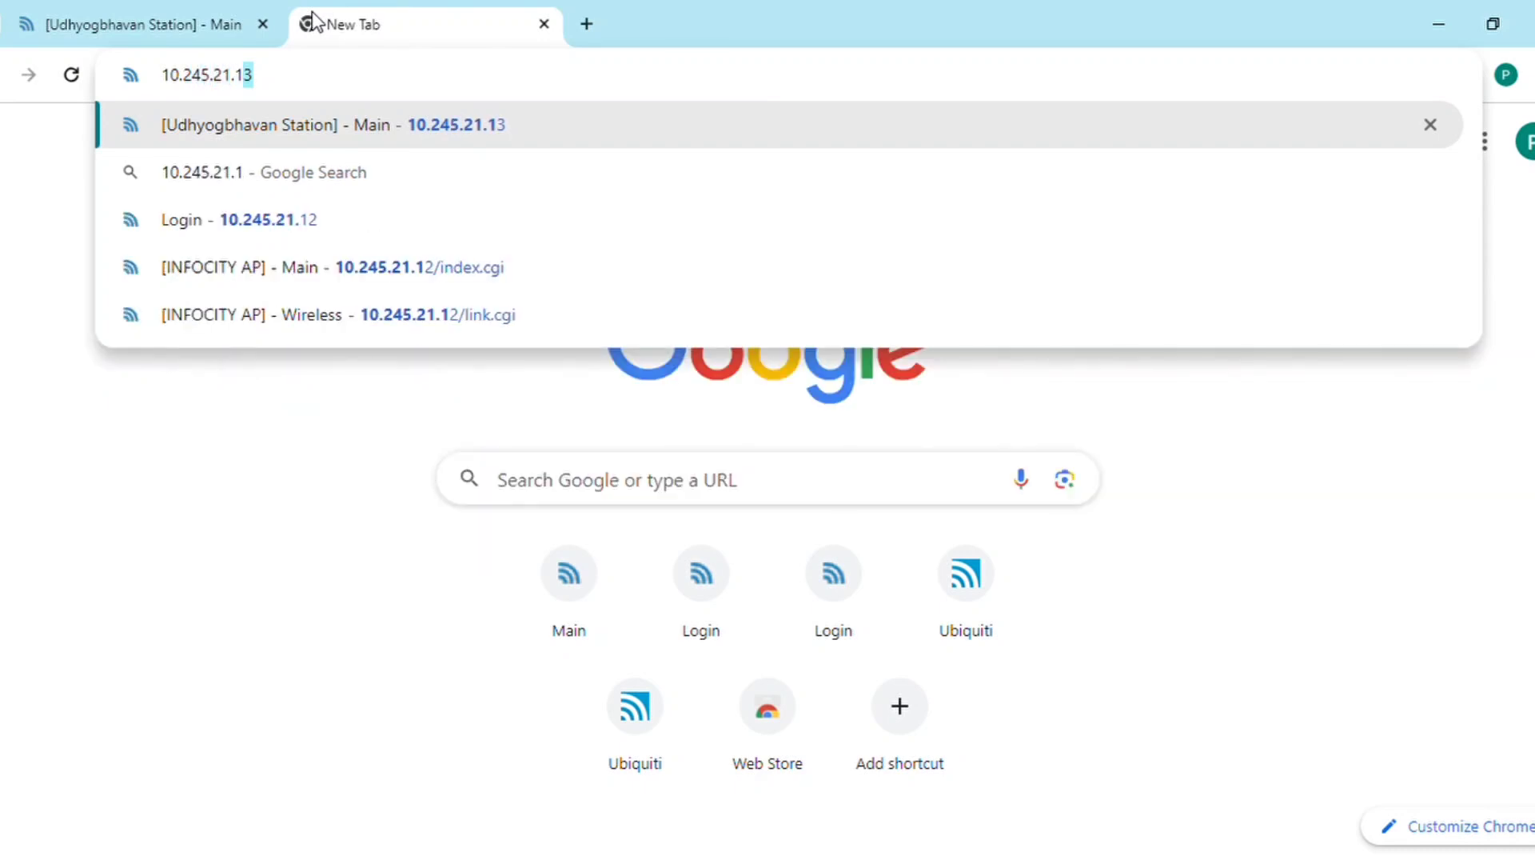
pyautogui.write('2')
pyautogui.press('Return')
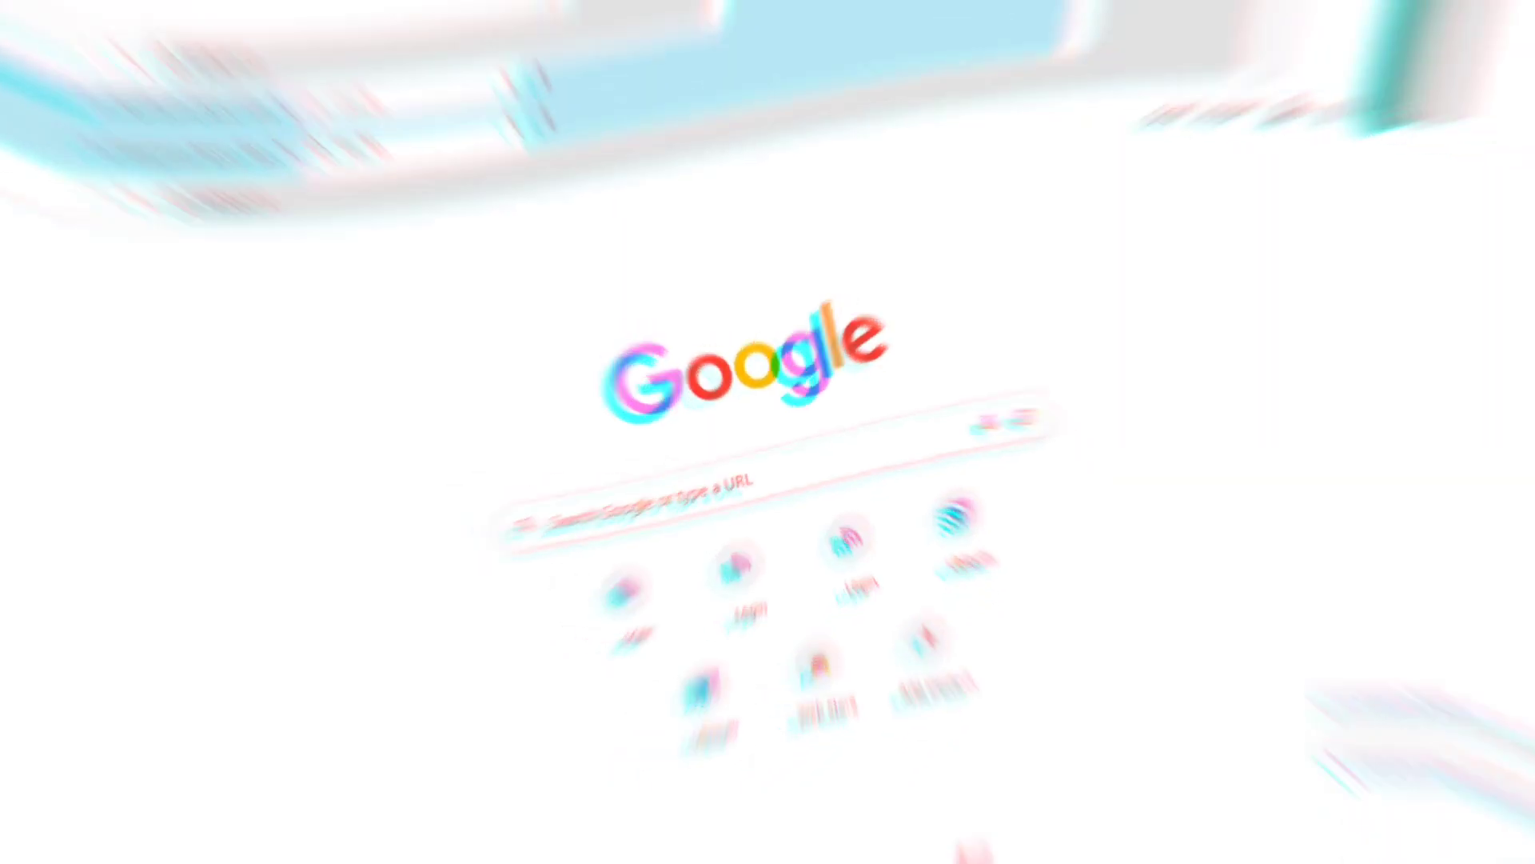
# Step: Sign in to the AP's airOS interface with its user name and password
pyautogui.write('ubnt')
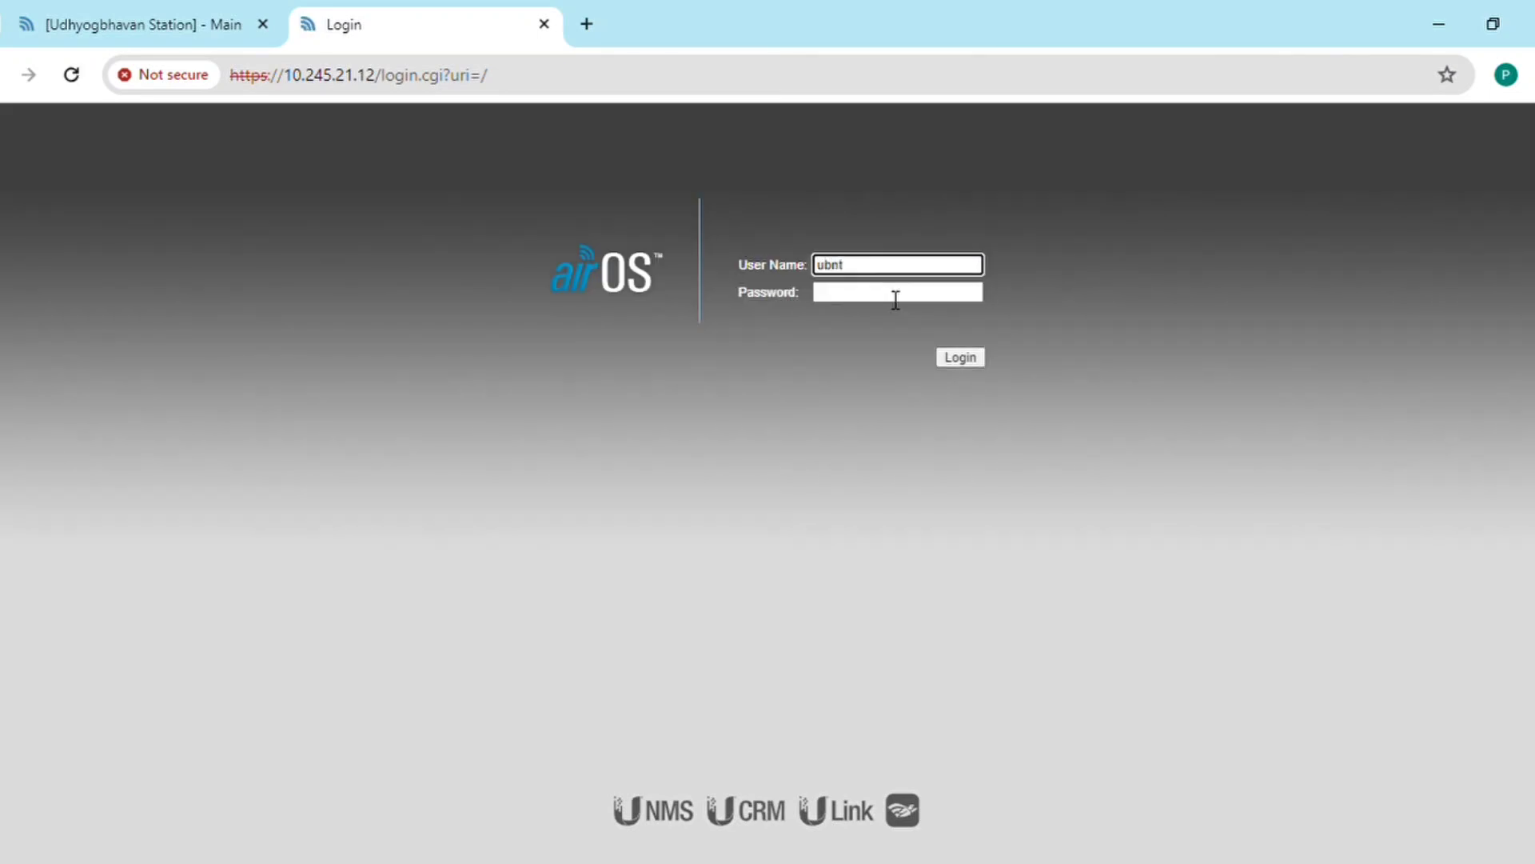
pyautogui.click(896, 300)
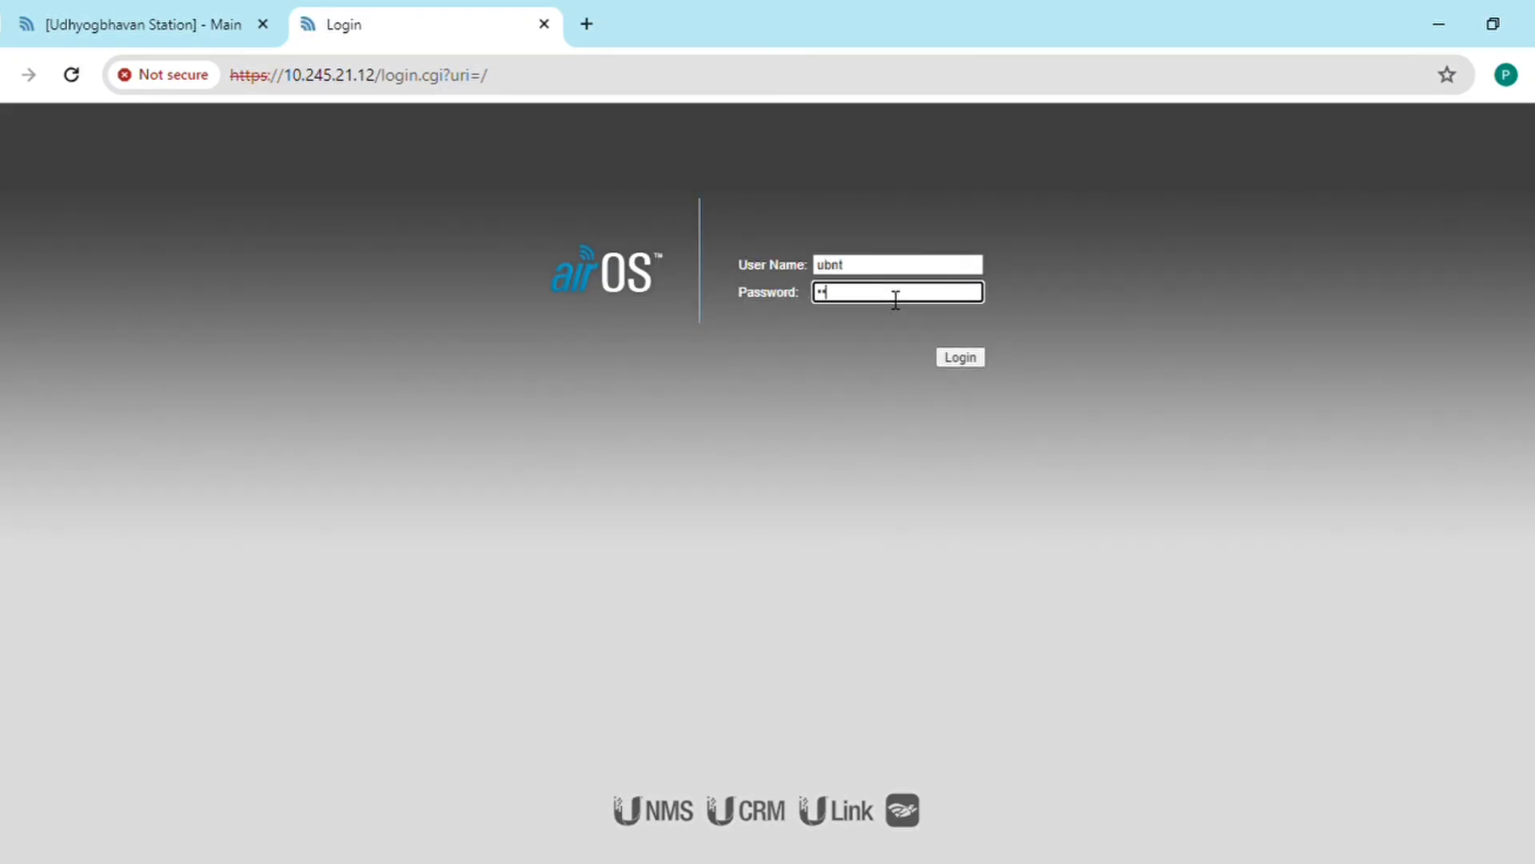
pyautogui.write('*********')
pyautogui.press('Return')
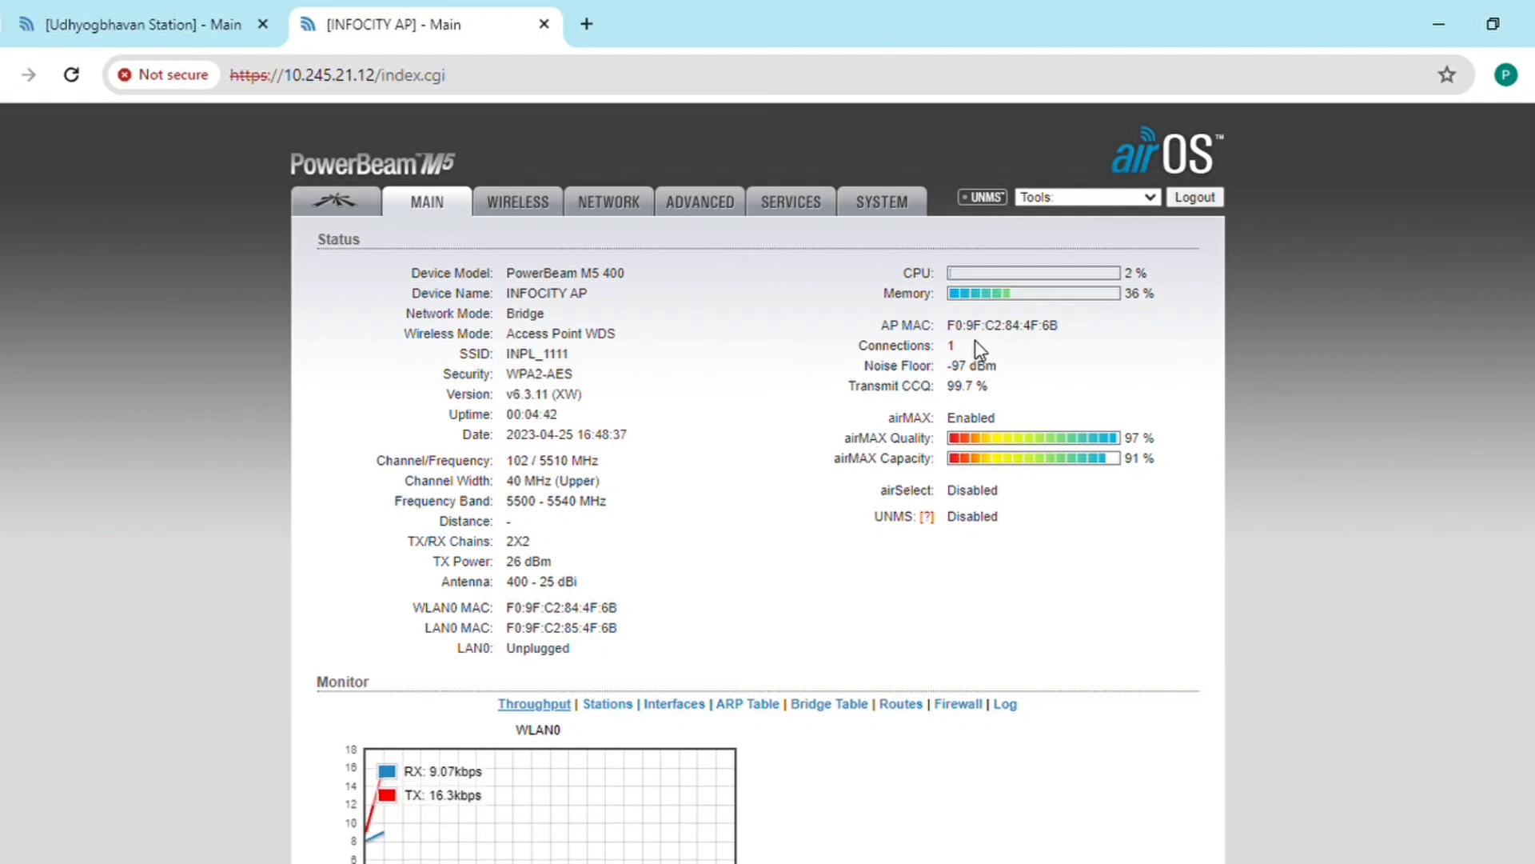
pyautogui.moveTo(976, 339); pyautogui.dragTo(874, 351)
pyautogui.click(987, 345)
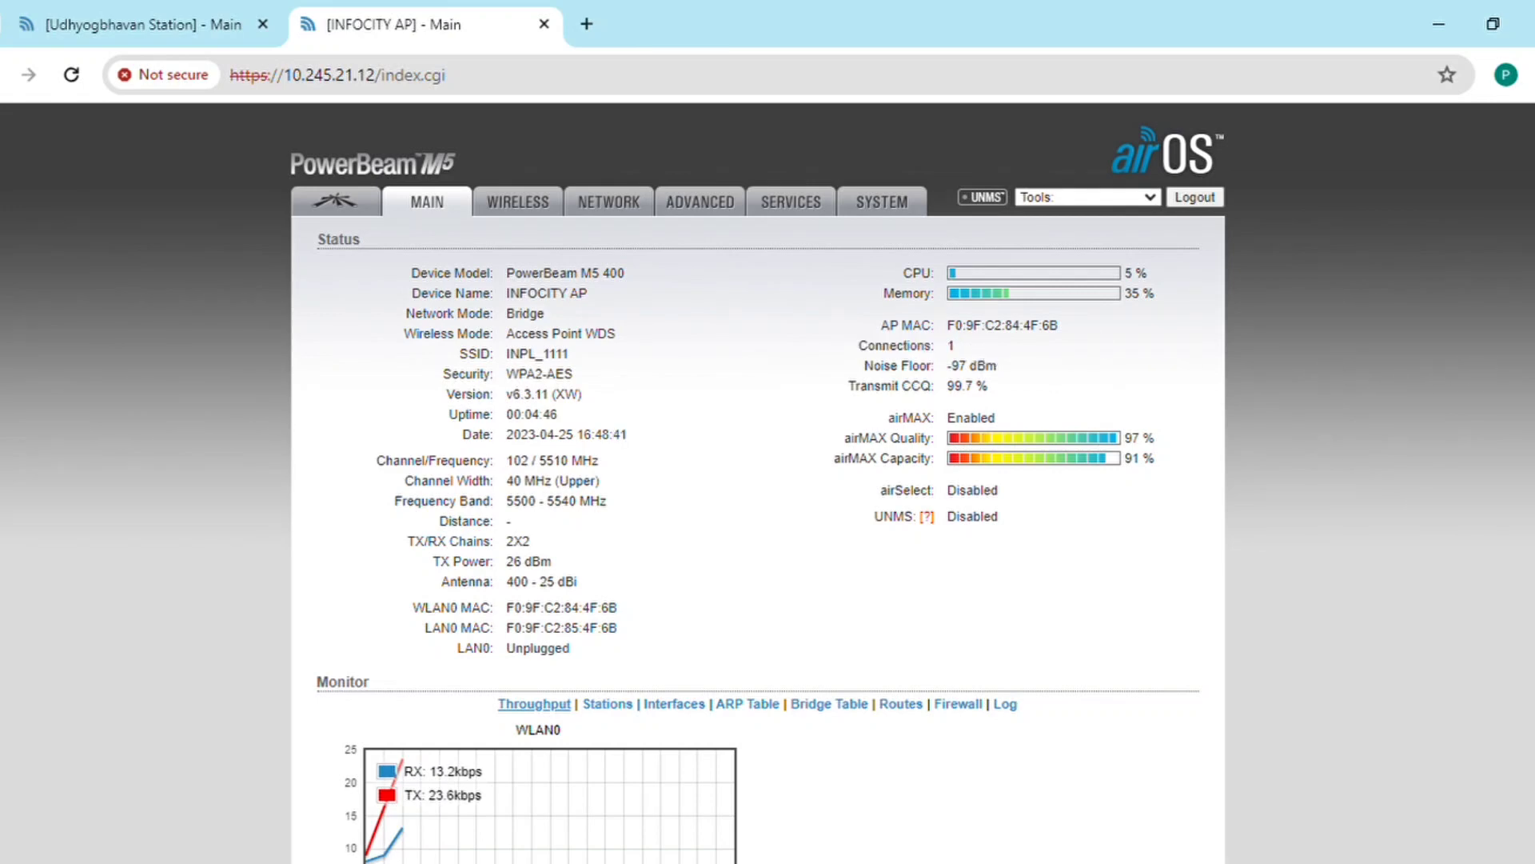
pyautogui.scroll(-2, 768, 480)
pyautogui.scroll(2, 540, 165)
pyautogui.click(366, 209)
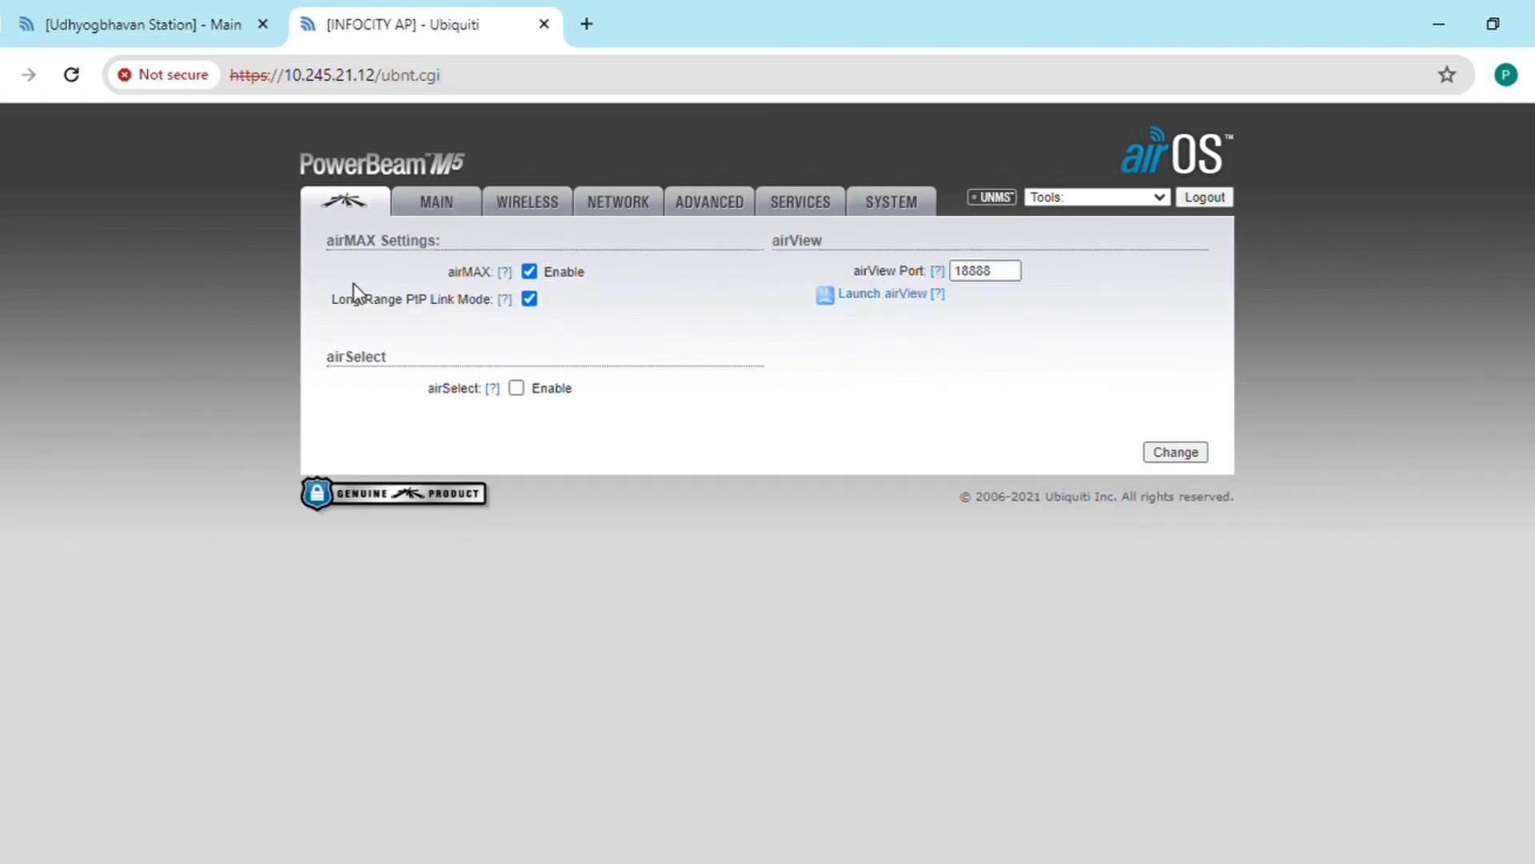
pyautogui.click(468, 204)
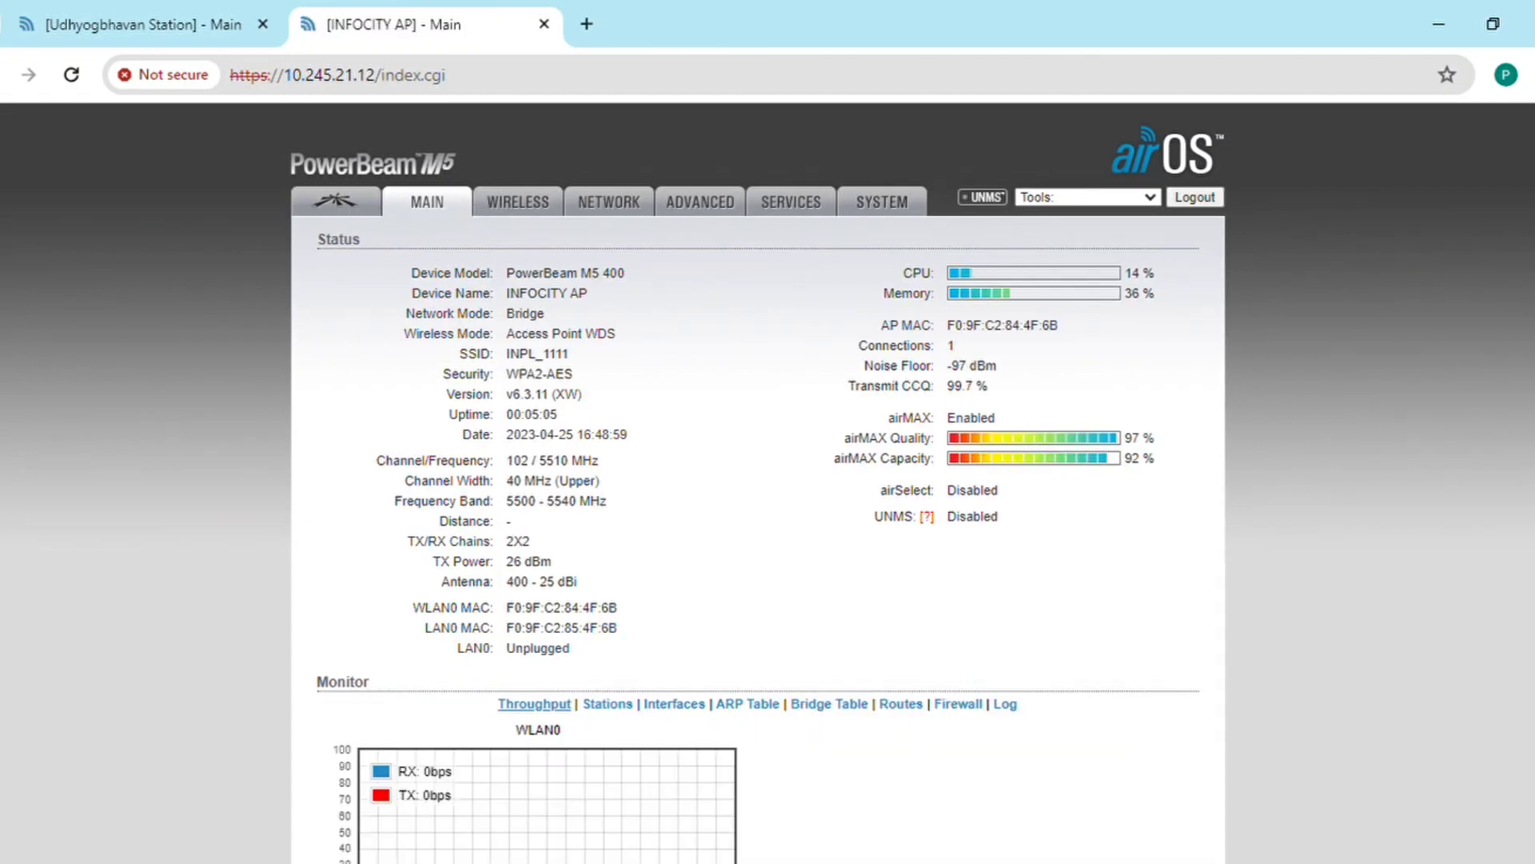
pyautogui.scroll(-2, 1072, 174)
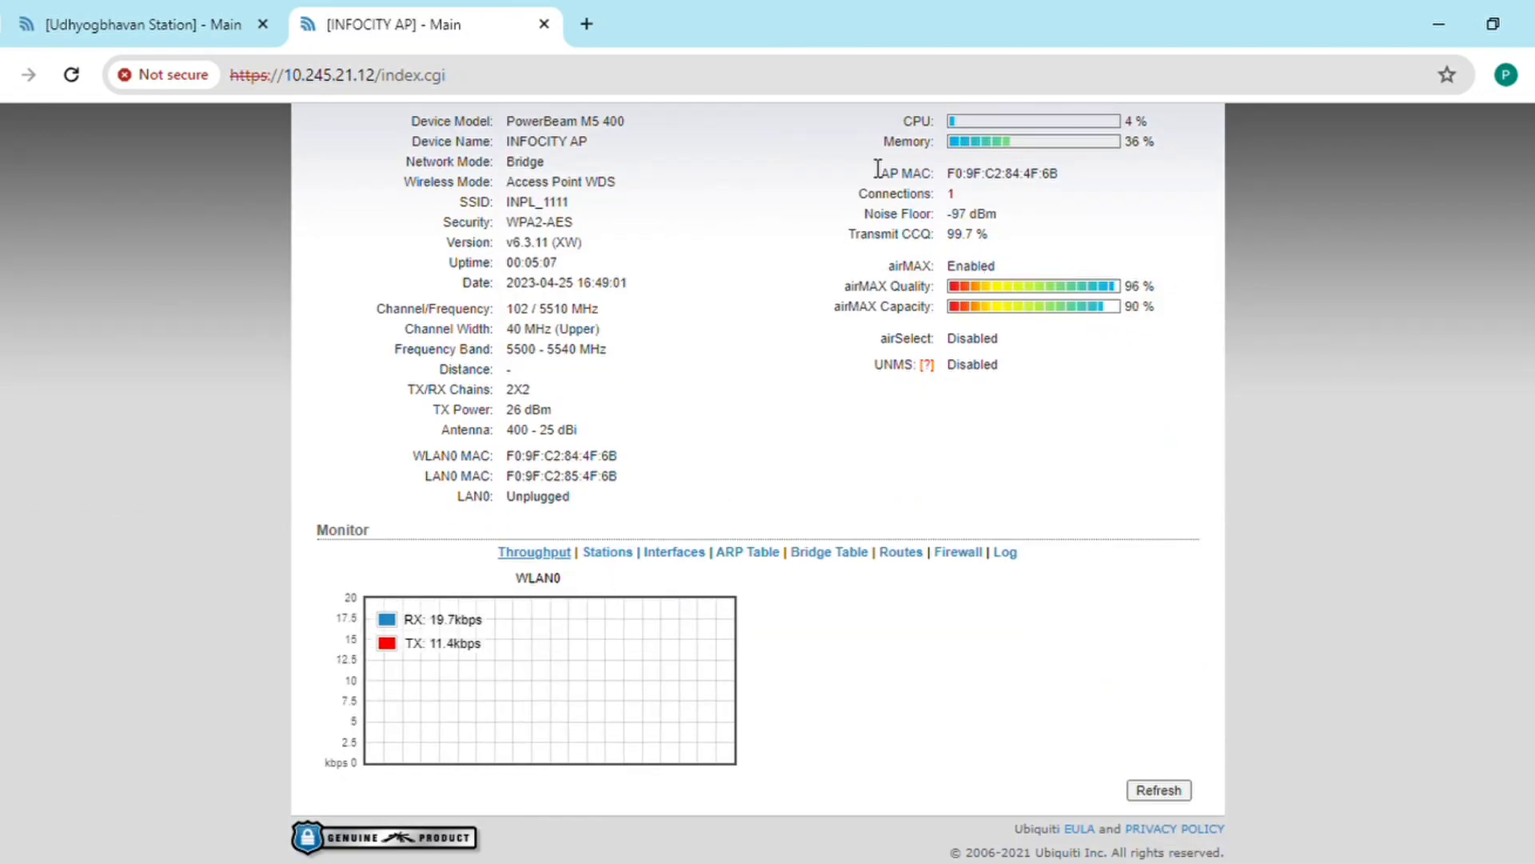
# Step: Check Udhyogbhavan Station in the AP's Stations list, noting its -97 noise, then return to the first tab
pyautogui.click(612, 556)
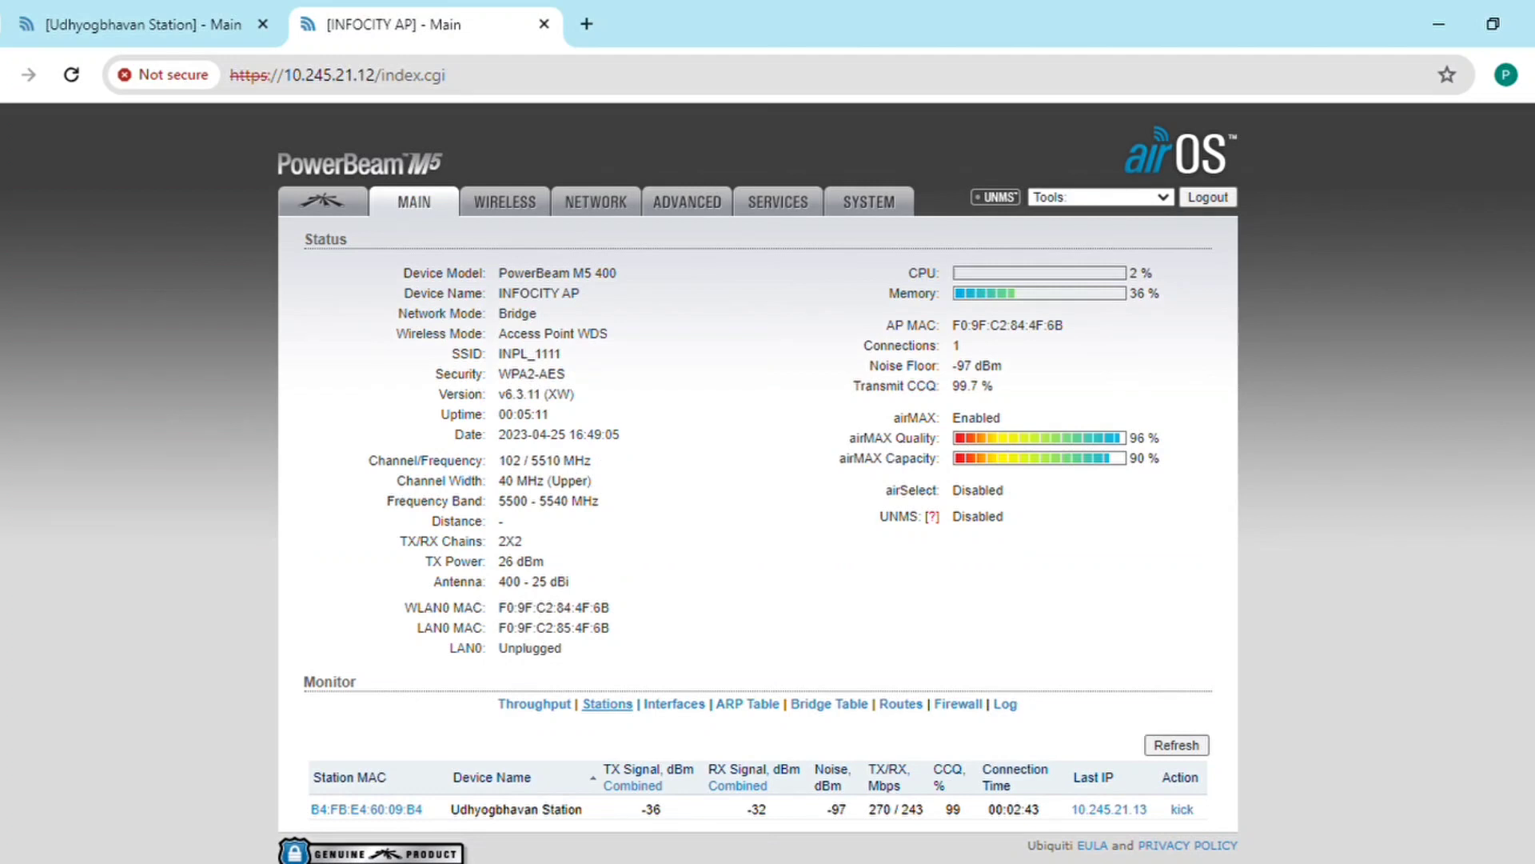
pyautogui.scroll(-1, 767, 483)
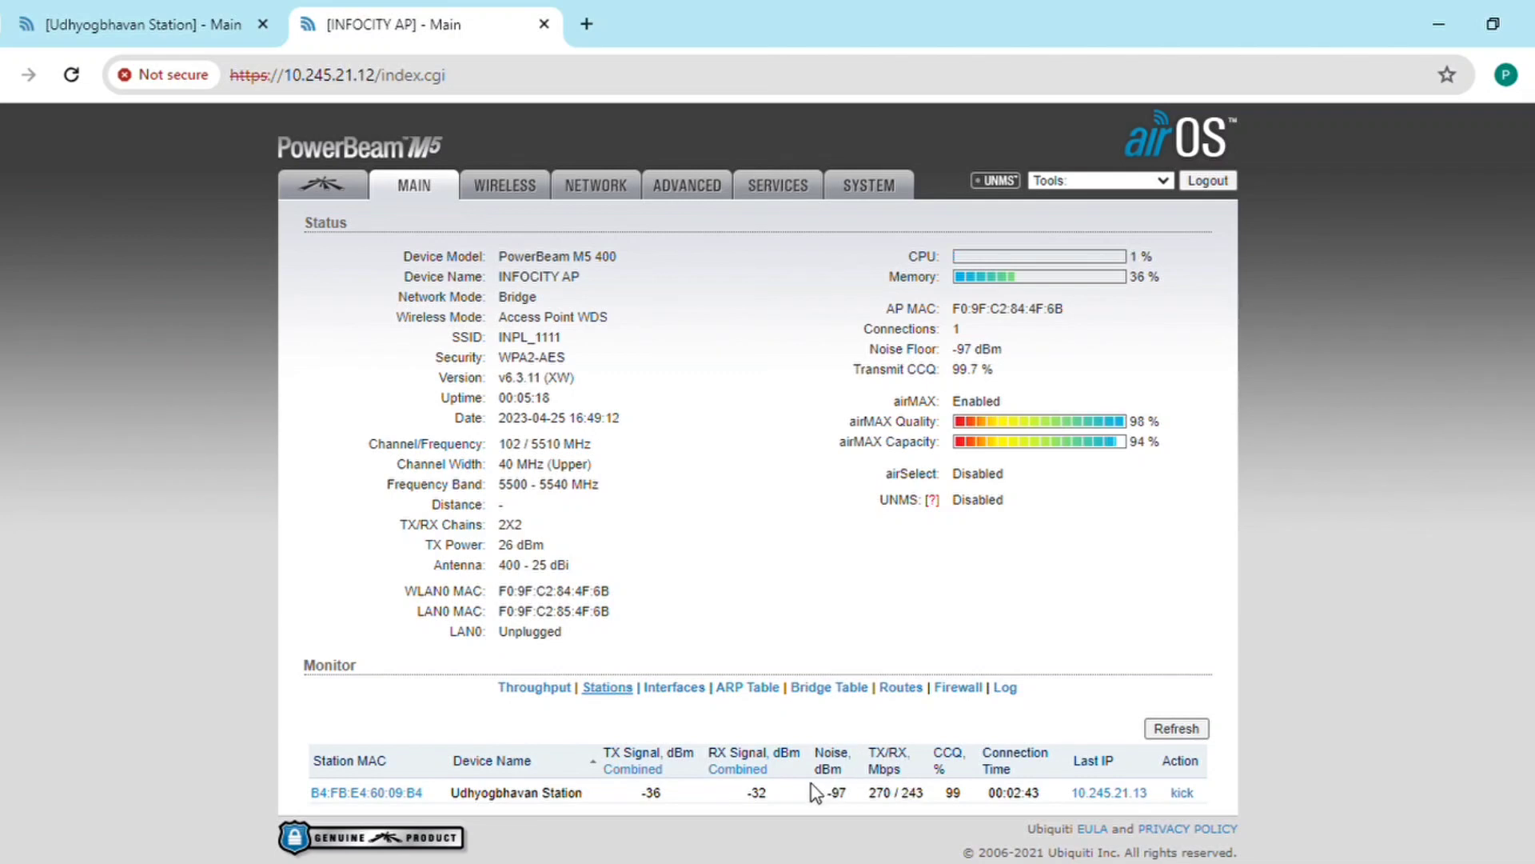
pyautogui.moveTo(819, 792); pyautogui.dragTo(934, 799)
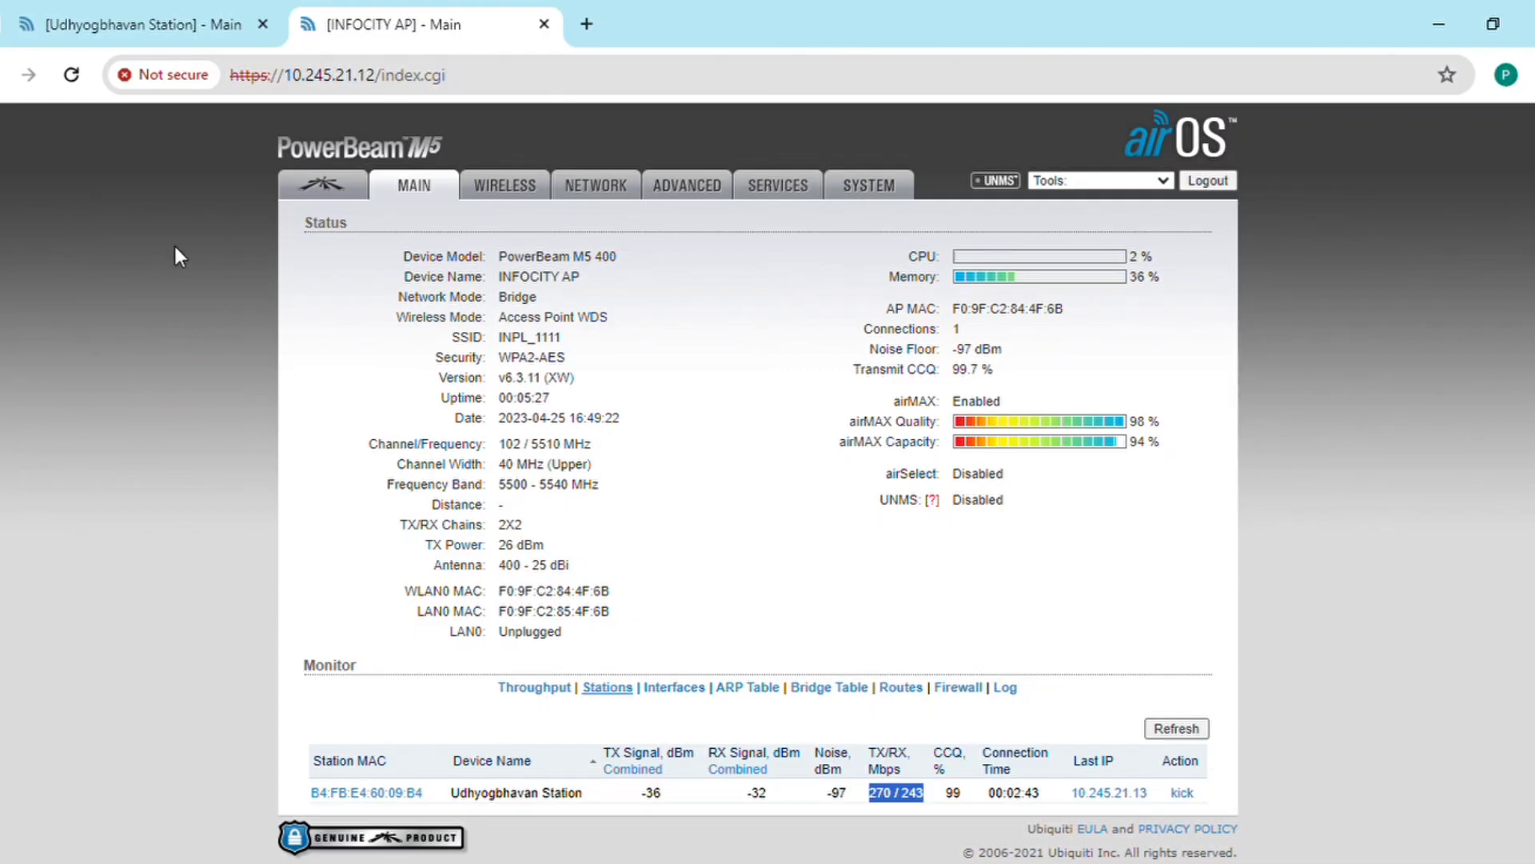
pyautogui.click(144, 24)
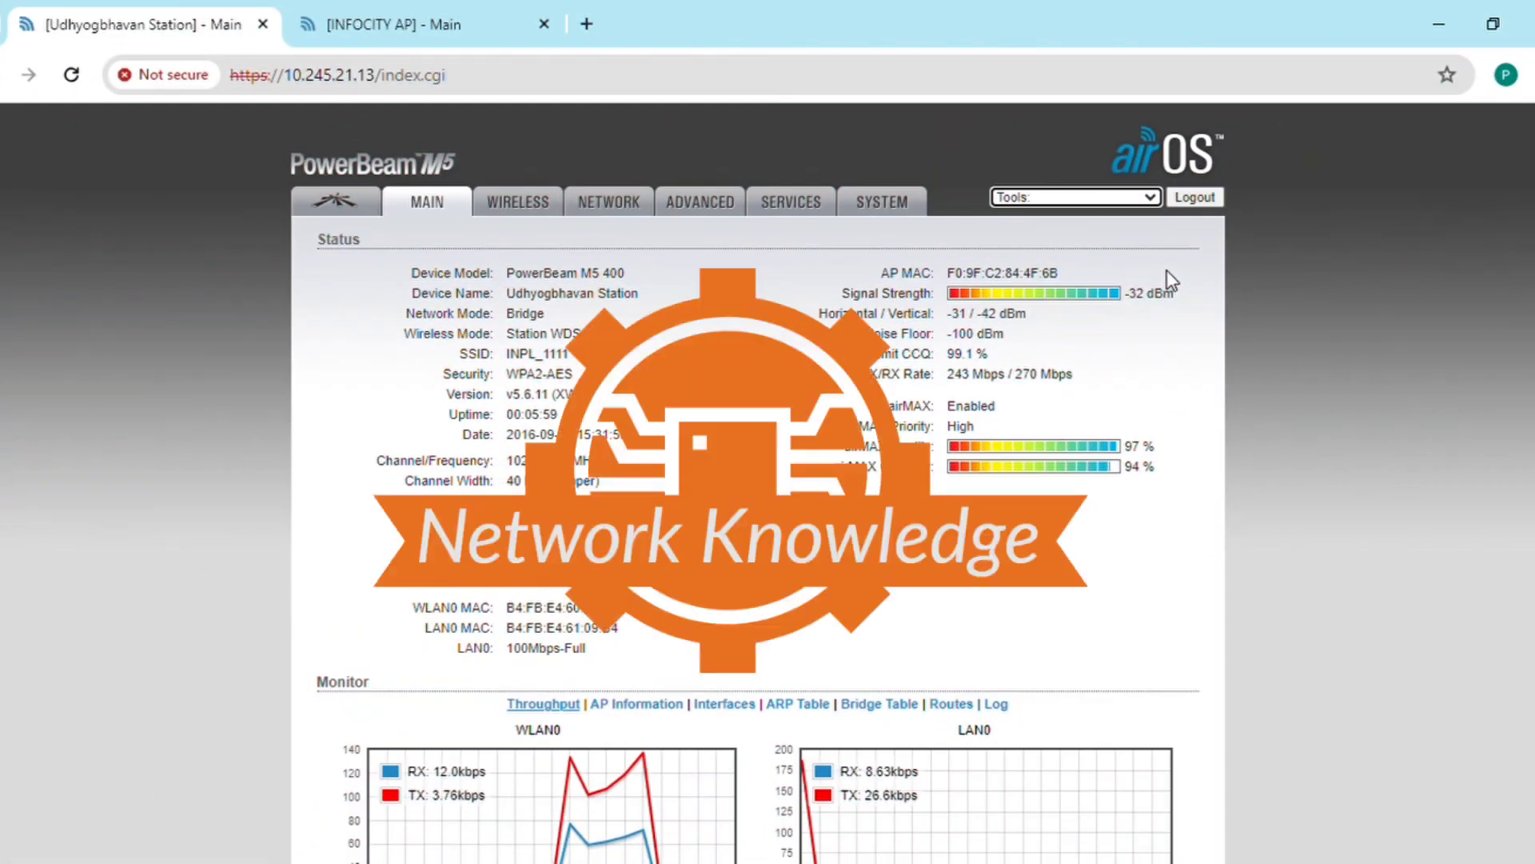